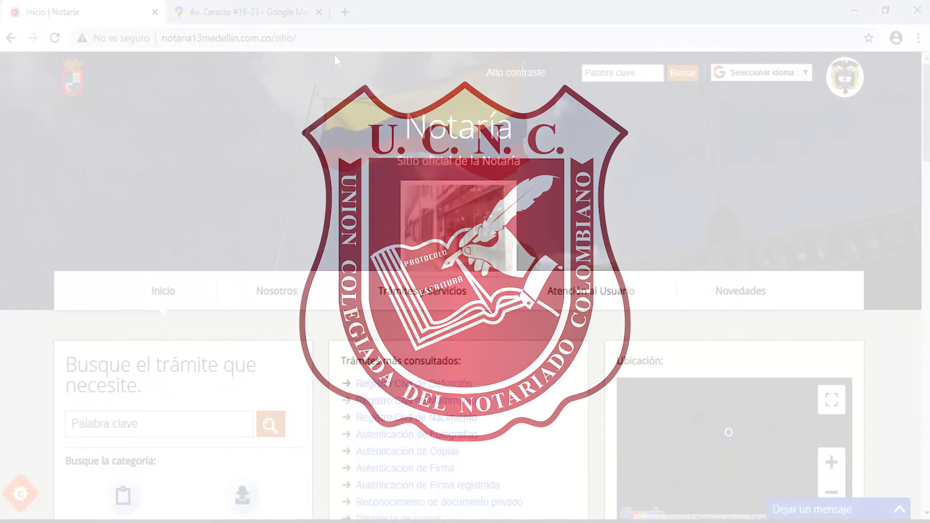
Highlight the notaria, 13 and medellin parts of notaria13medellin.com.co/sitio/, then reload the home page.
click(321, 39)
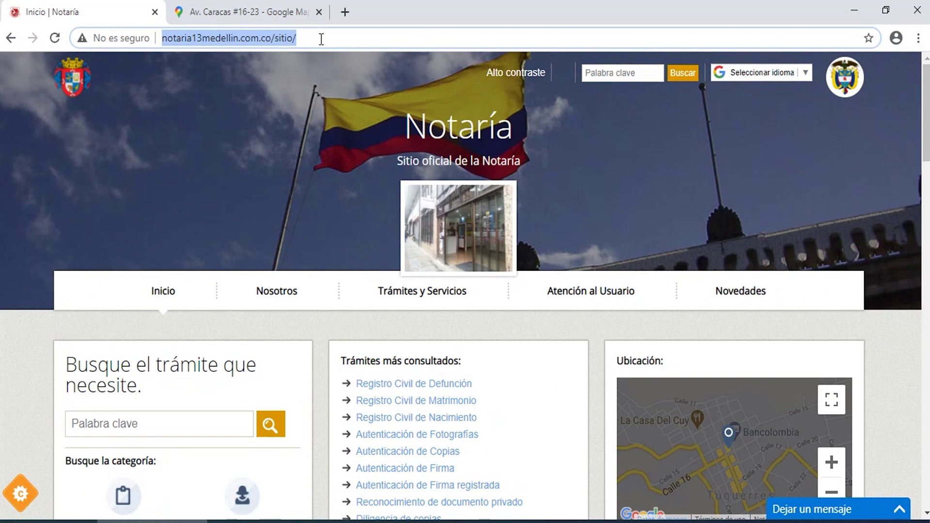
click(321, 39)
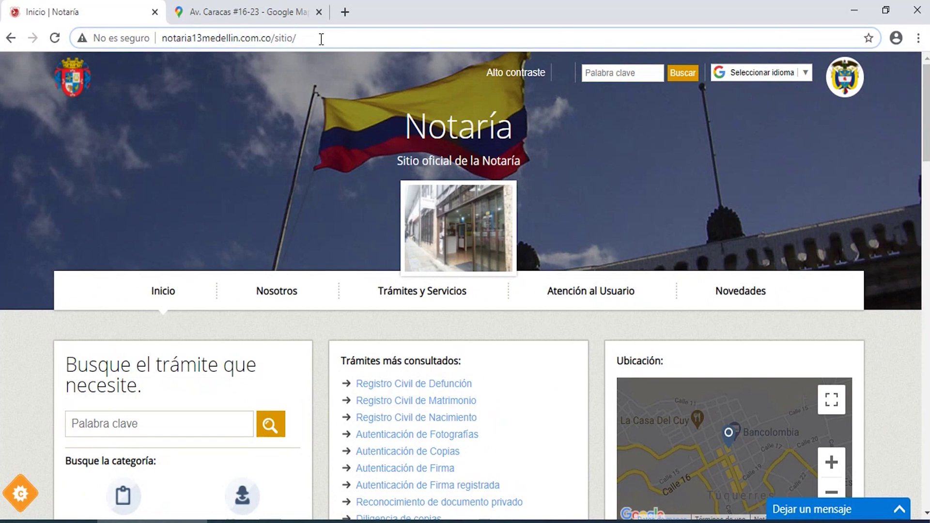
key(Left)
key(Left)
key(Left)
key(Left)
key(Left)
key(Left)
key(Left)
key(Left)
key(Left)
key(Left)
key(Left)
key(Left)
key(Left)
key(shift+Left)
key(shift+Left)
key(shift+Left)
key(shift+Left)
key(shift+Left)
key(shift+Left)
key(shift+Left)
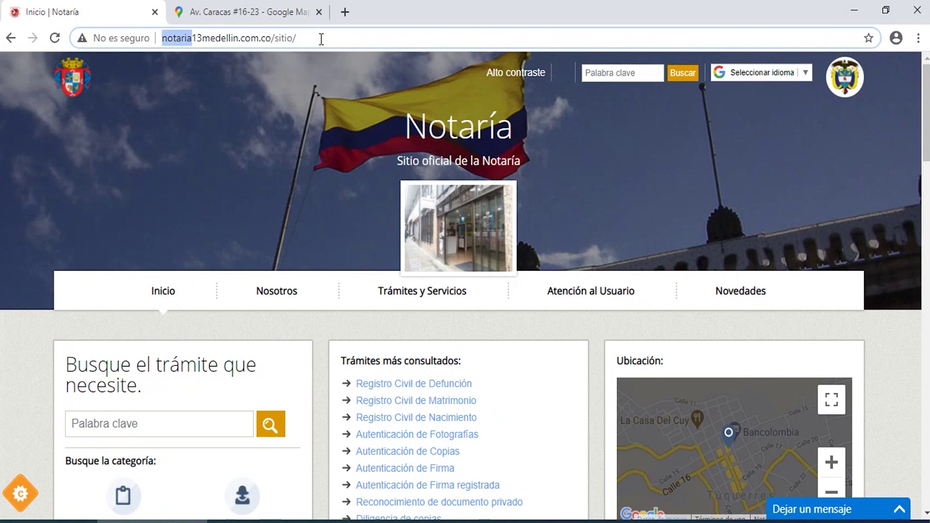
key(Right)
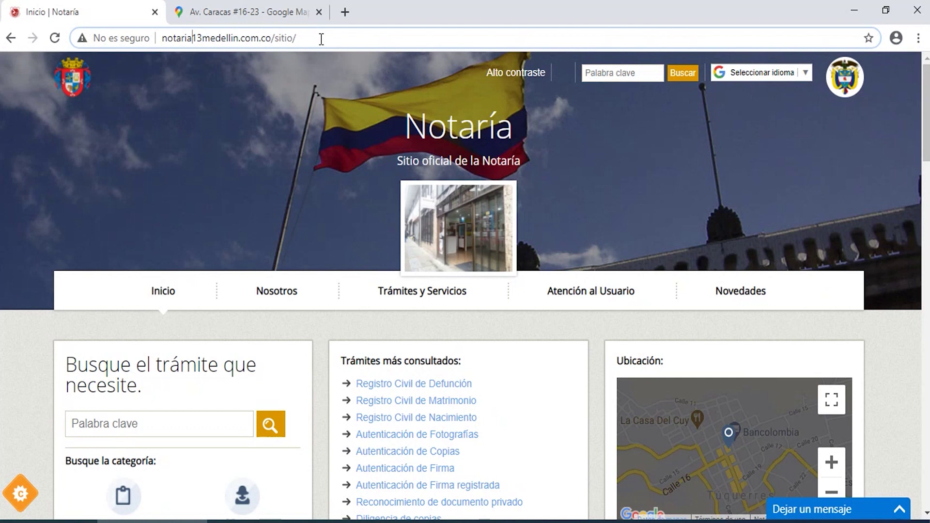
key(shift+Right)
key(shift+Right)
key(Right)
key(shift+Right)
key(shift+Right)
key(shift+Right)
key(shift+Right)
key(shift+Right)
key(shift+Right)
key(shift+Right)
key(shift+Right)
key(Right)
key(Right)
key(Right)
key(Right)
key(Right)
key(Right)
key(Right)
key(Right)
key(Right)
key(Right)
key(Right)
key(Right)
key(Right)
key(Right)
key(Right)
key(Return)
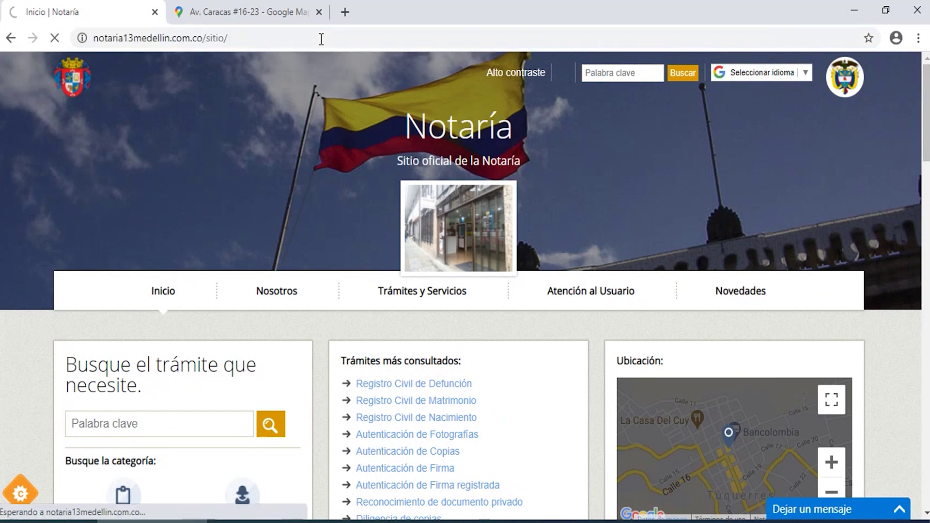
click(321, 38)
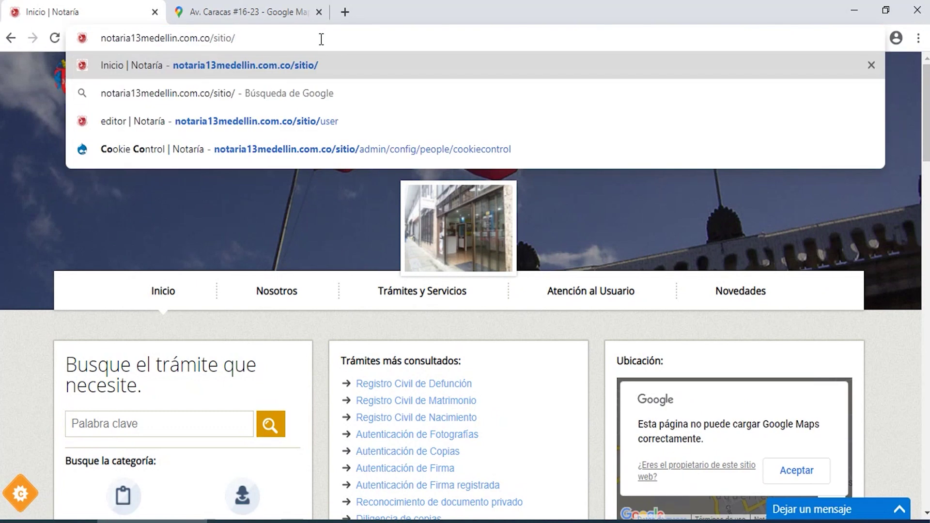
Go to the site's login page by appending 'user' to the address.
text(user)
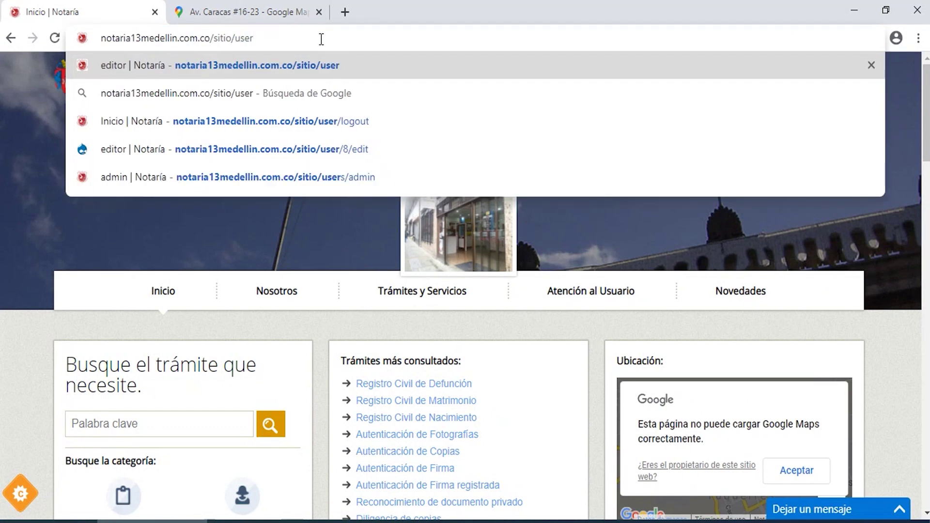
key(Return)
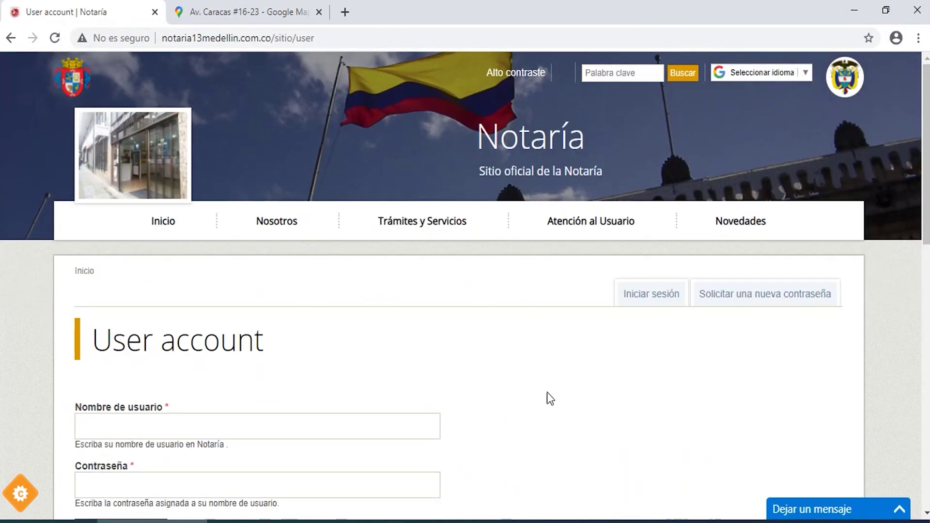
scroll(288, 131, down, 4)
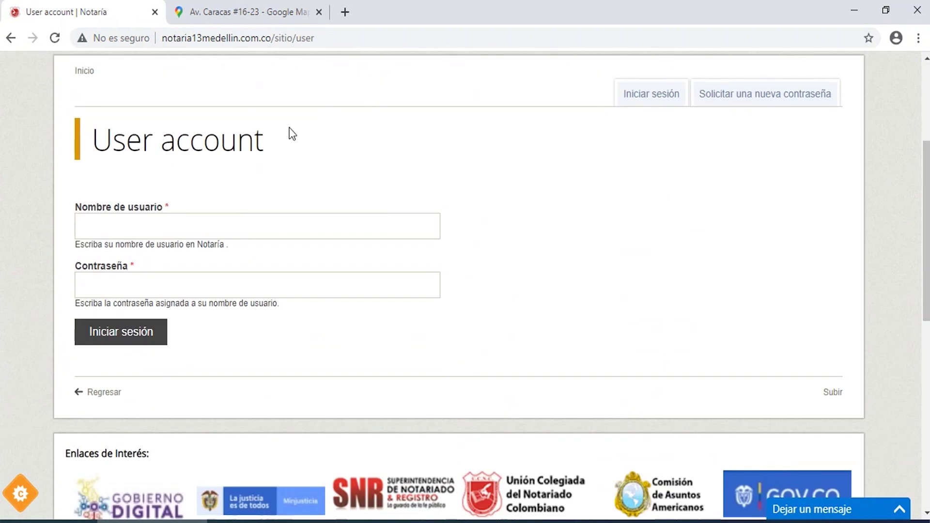
Log in with the editor account's username and password.
click(87, 222)
text(editor)
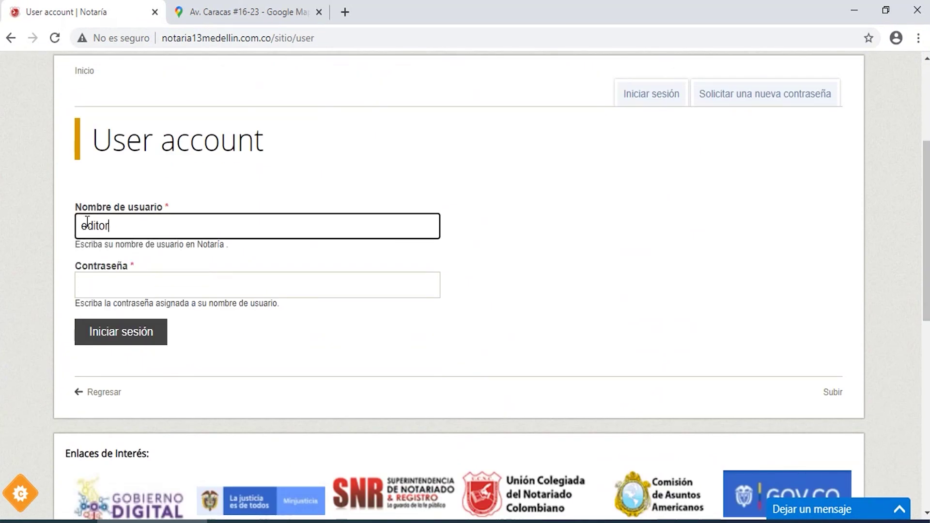
key(Tab)
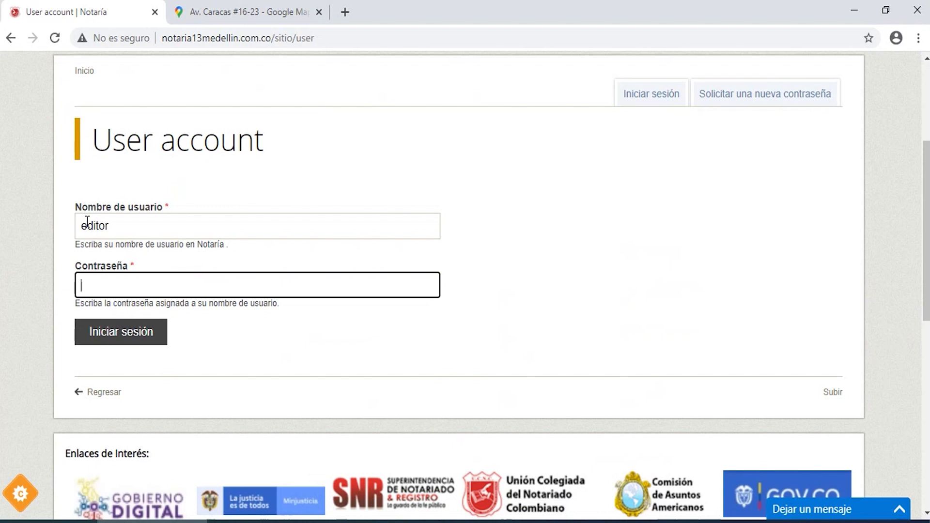
text(••••••••••)
key(Return)
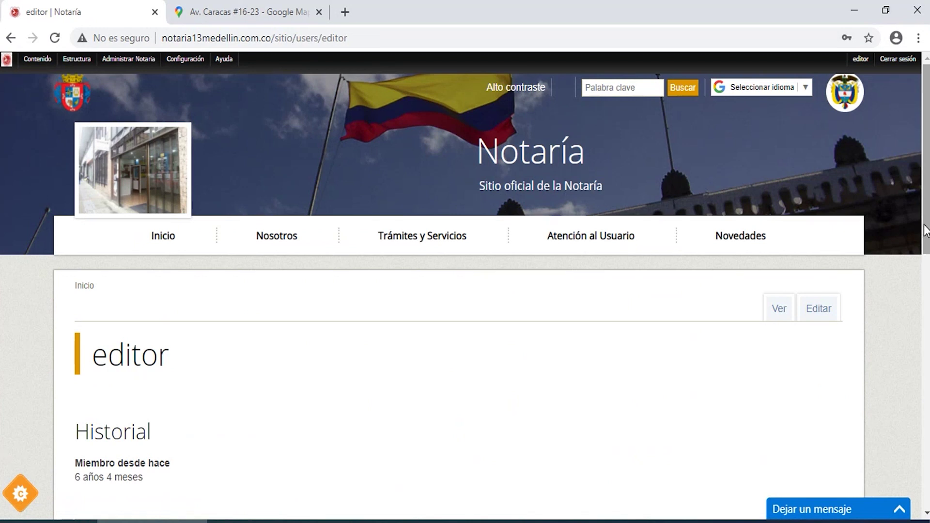
Review the editor account's Editar form password and e-mail fields without saving, then leave it.
drag(926, 232, 926, 284)
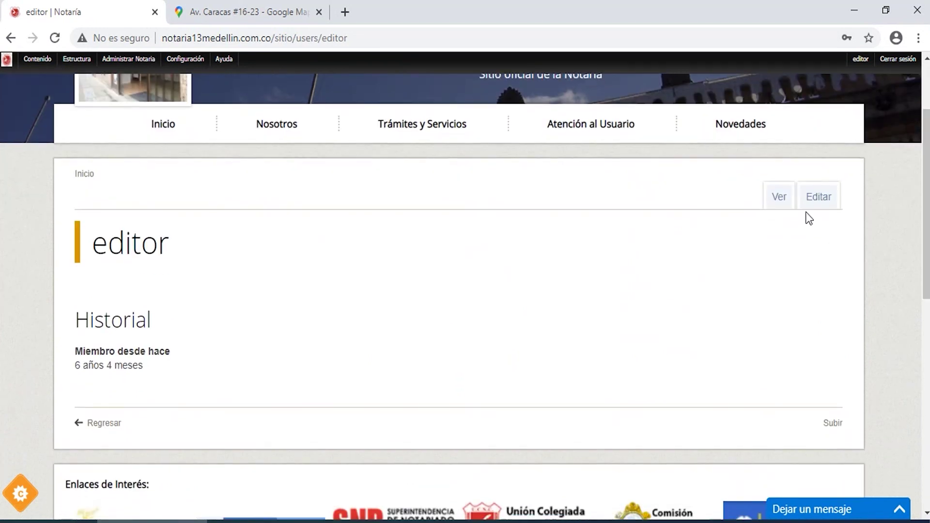
click(817, 199)
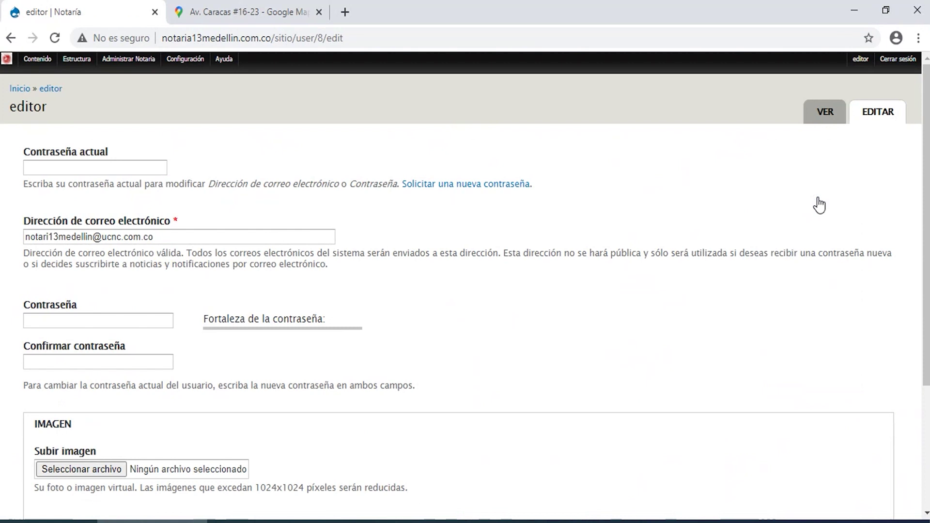
click(78, 165)
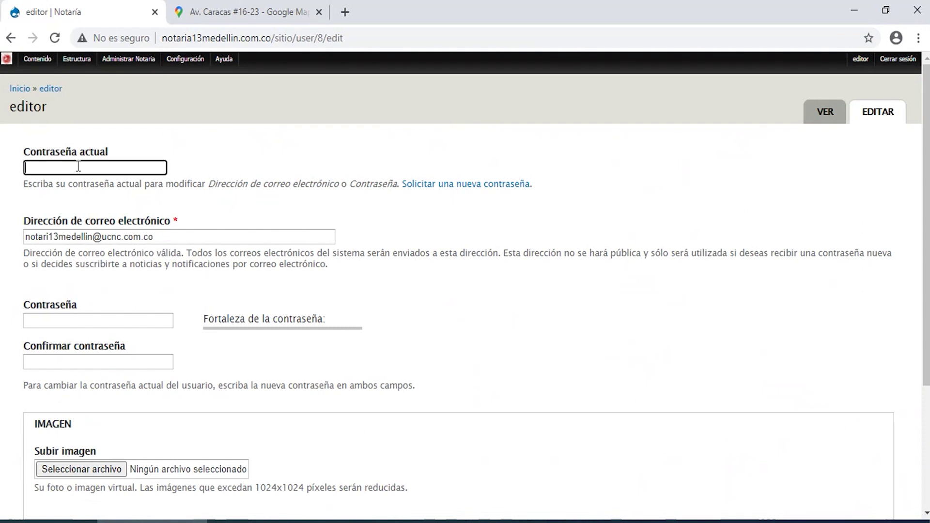
drag(172, 237, 0, 235)
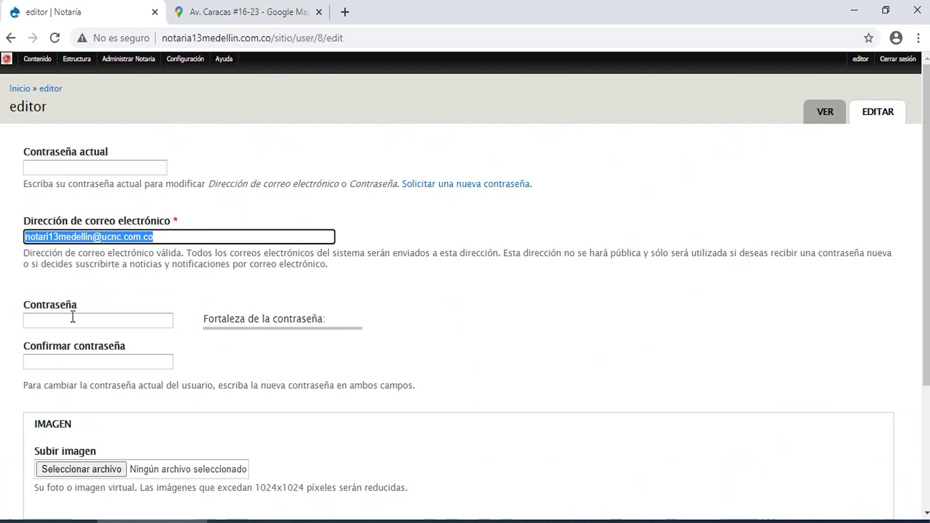
click(72, 317)
click(71, 361)
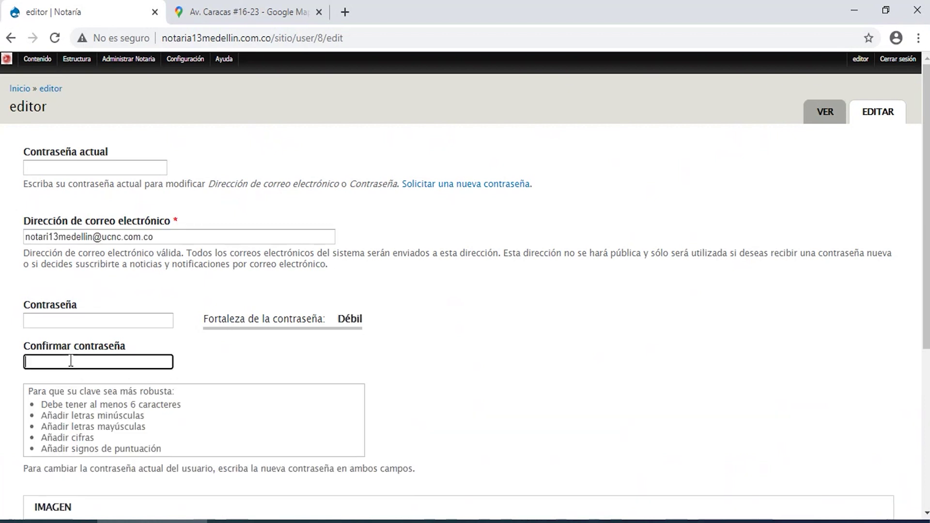
scroll(928, 220, down, 5)
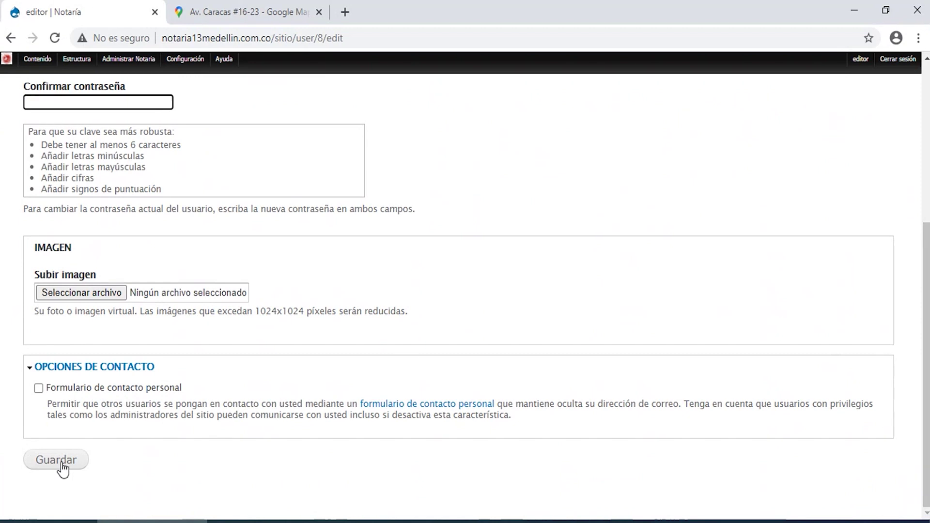
scroll(926, 290, up, 5)
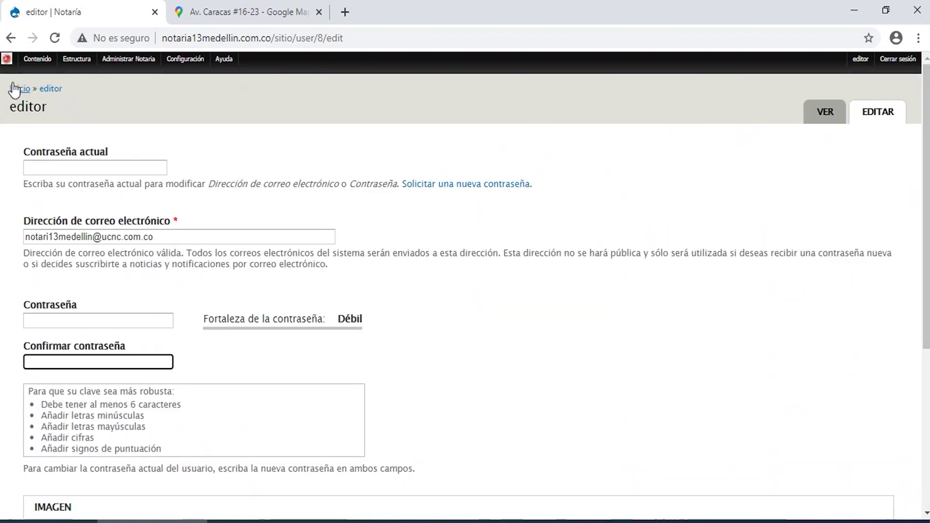
click(19, 90)
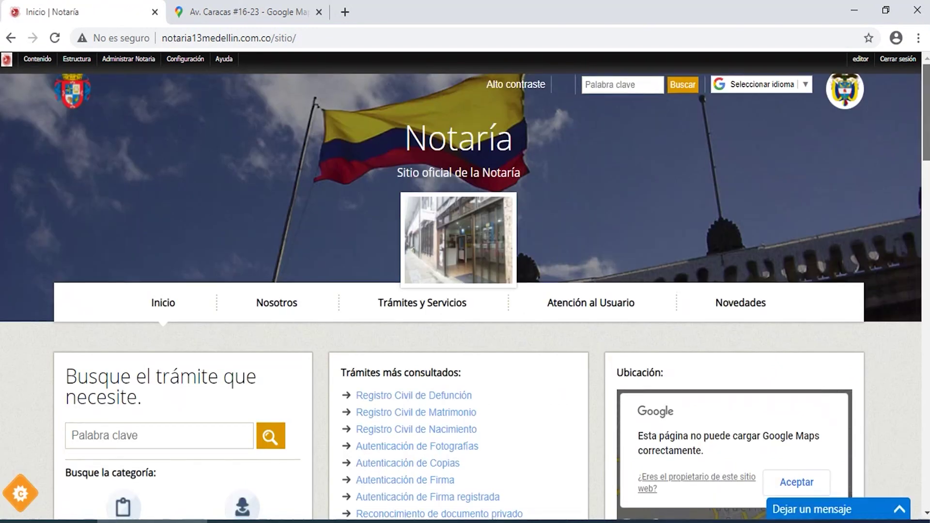
Browse the signed-in home page, trying the keyword search box and Seleccionar idioma language list.
scroll(527, 328, down, 6)
scroll(527, 328, down, 15)
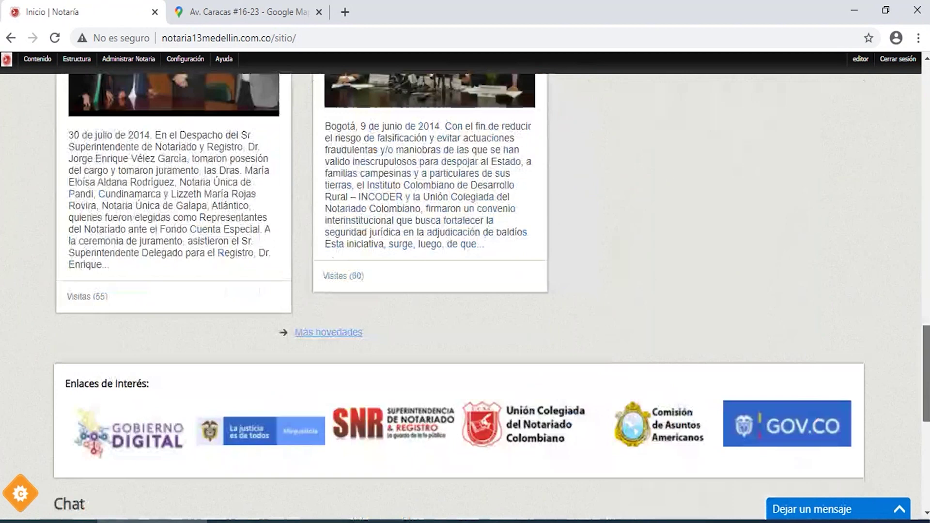
scroll(527, 328, up, 20)
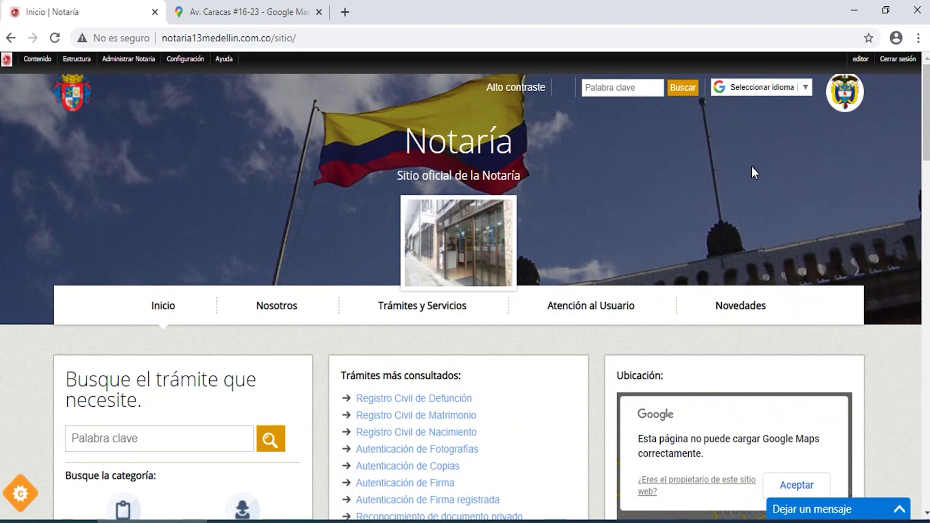
click(611, 82)
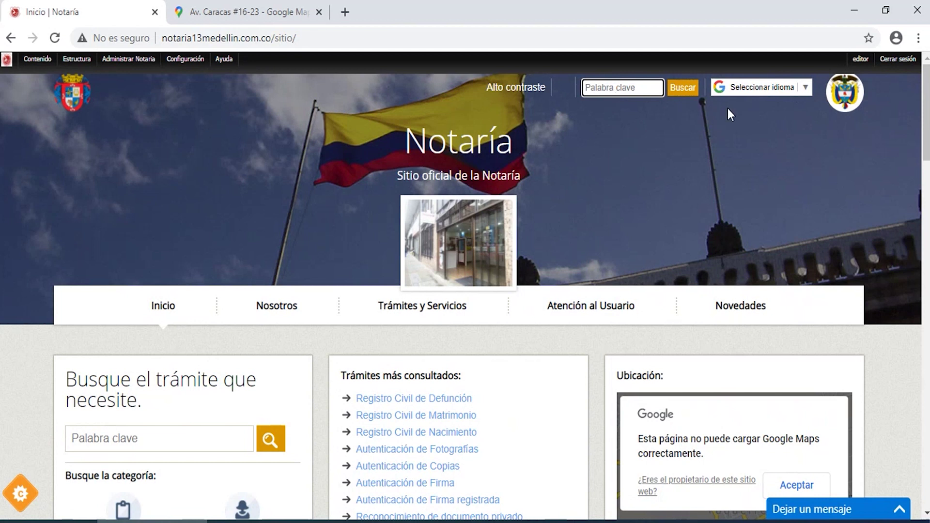
click(735, 92)
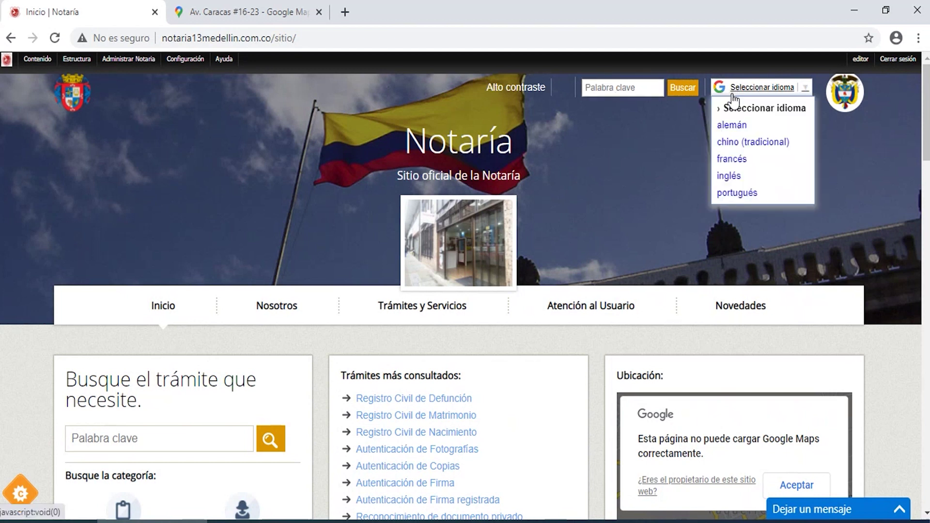
click(670, 162)
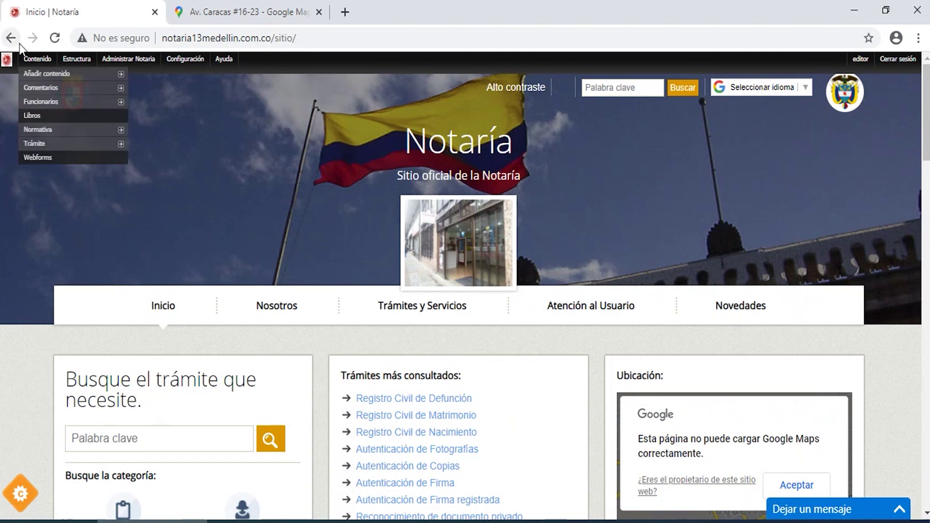
mouse_move(139, 63)
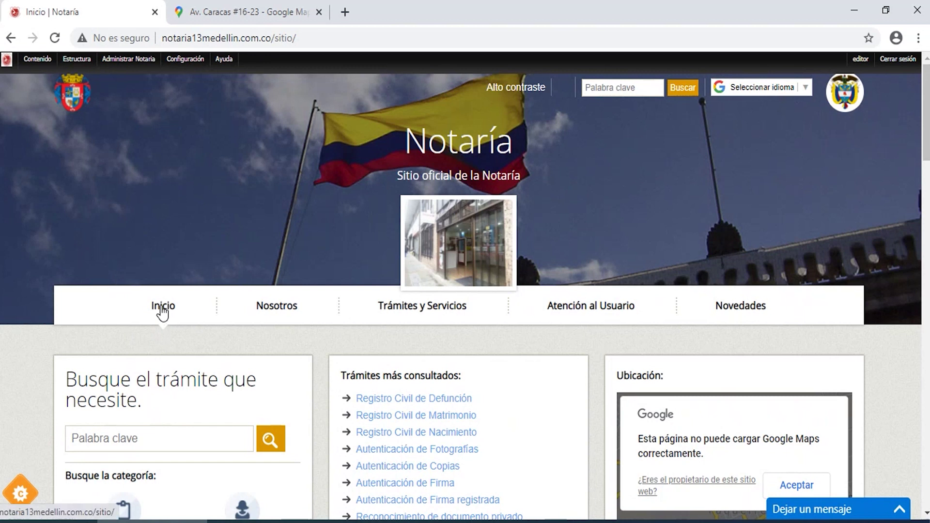
Browse the Nosotros page's section cards, then go to Trámites y Servicios.
click(287, 313)
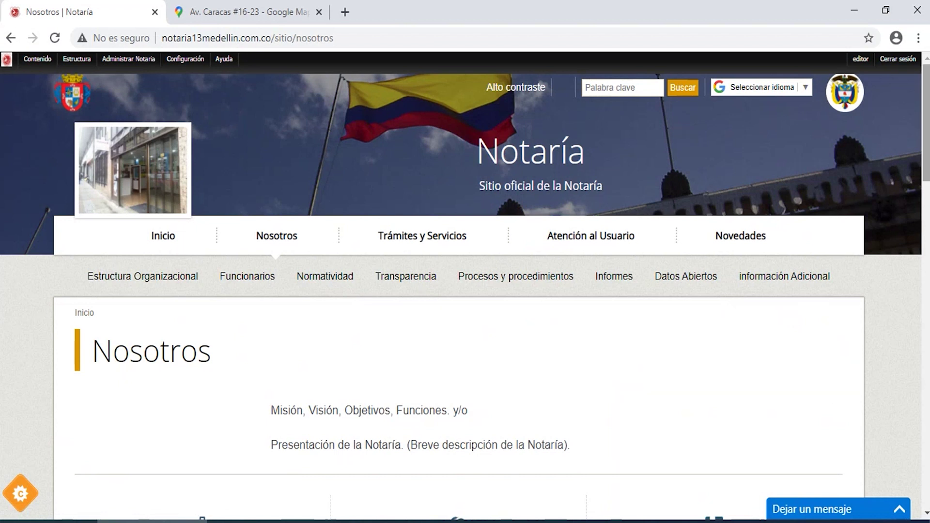
scroll(925, 121, down, 4)
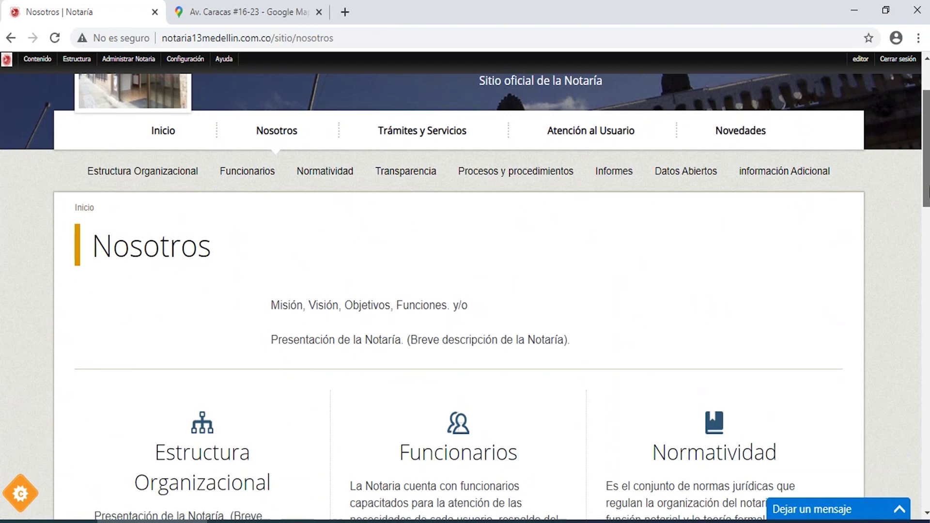
scroll(465, 295, down, 9)
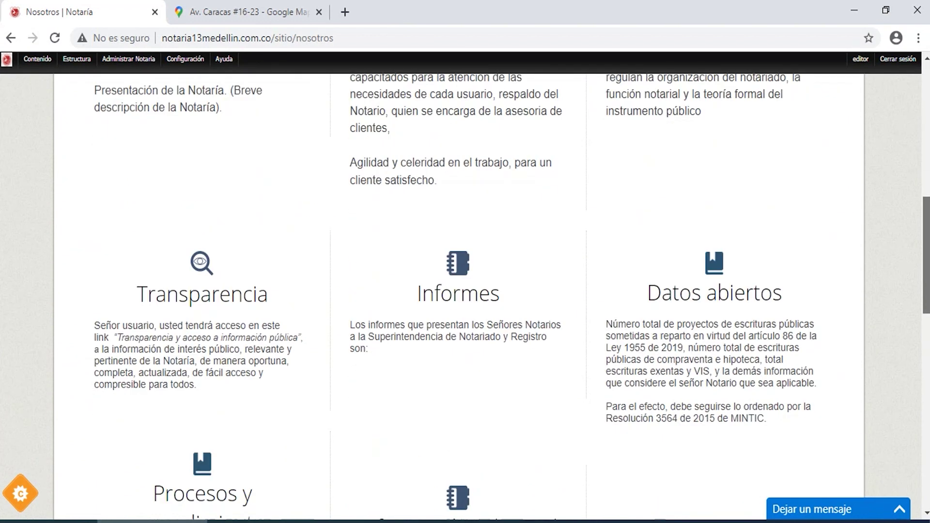
scroll(465, 296, down, 4)
scroll(465, 296, up, 4)
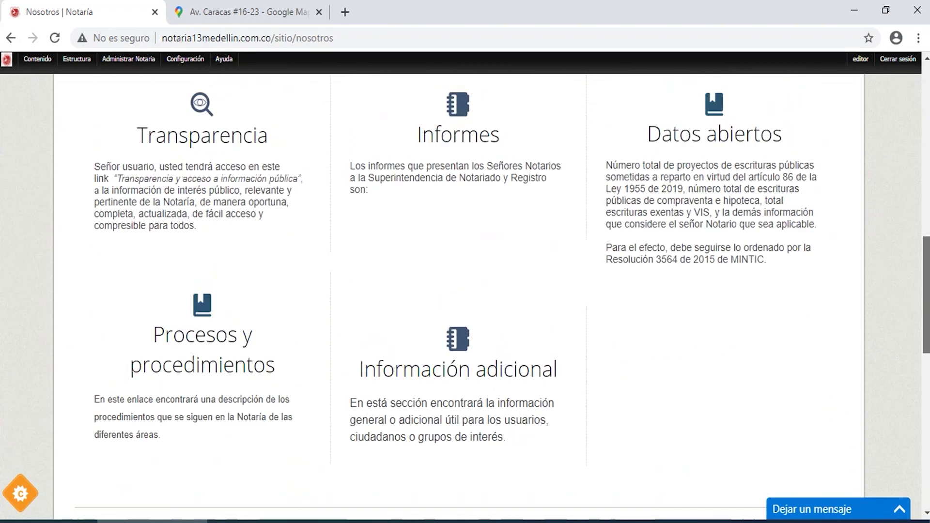
scroll(927, 245, up, 6)
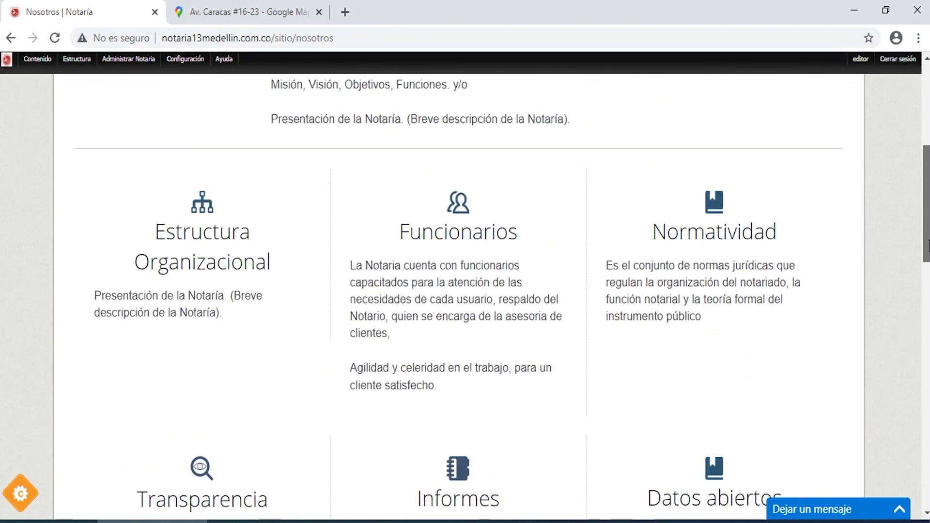
scroll(927, 245, down, 7)
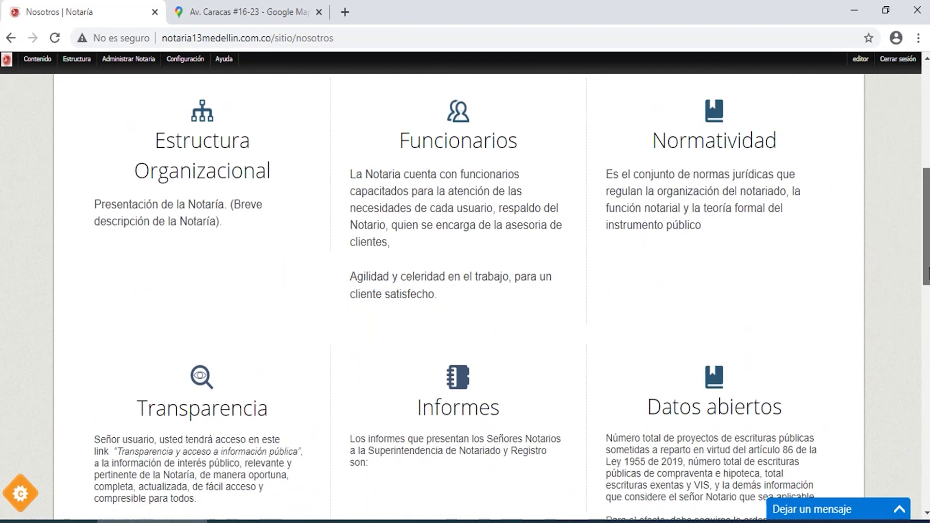
scroll(928, 245, down, 1)
scroll(925, 167, up, 8)
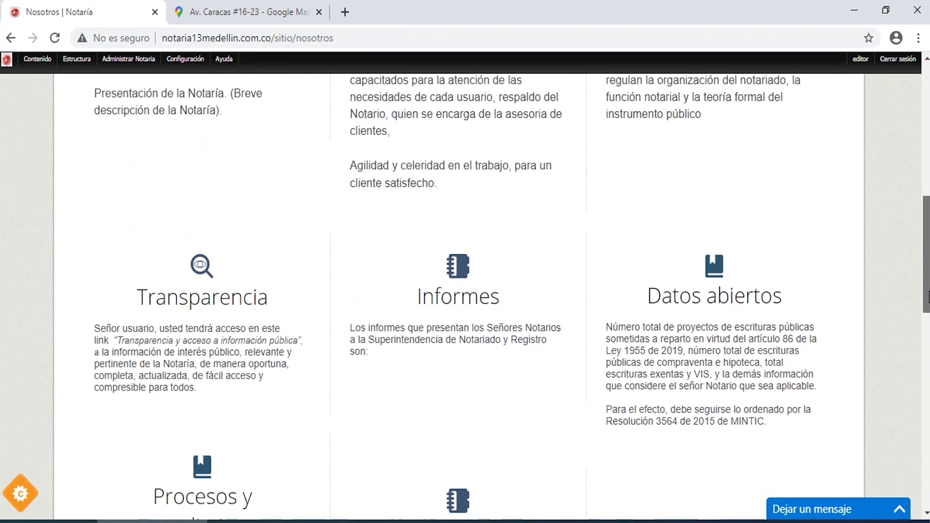
scroll(925, 167, up, 1)
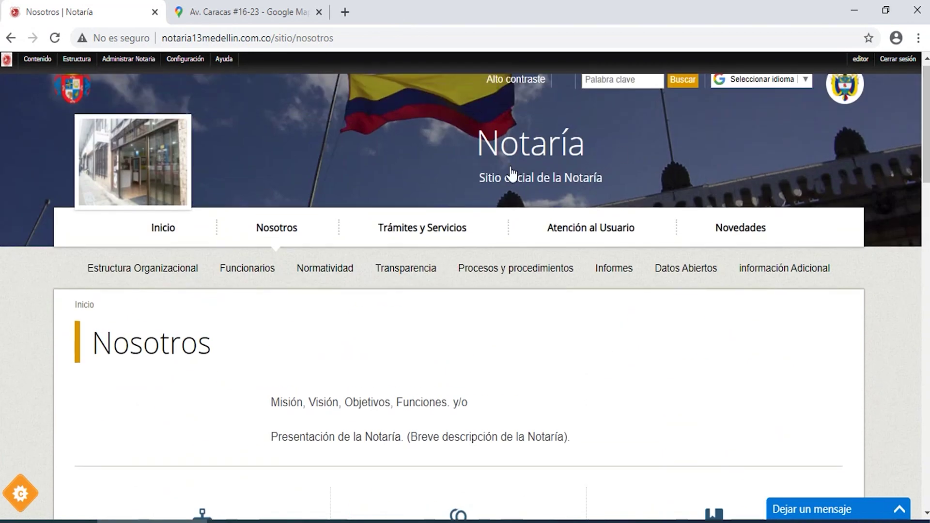
click(427, 233)
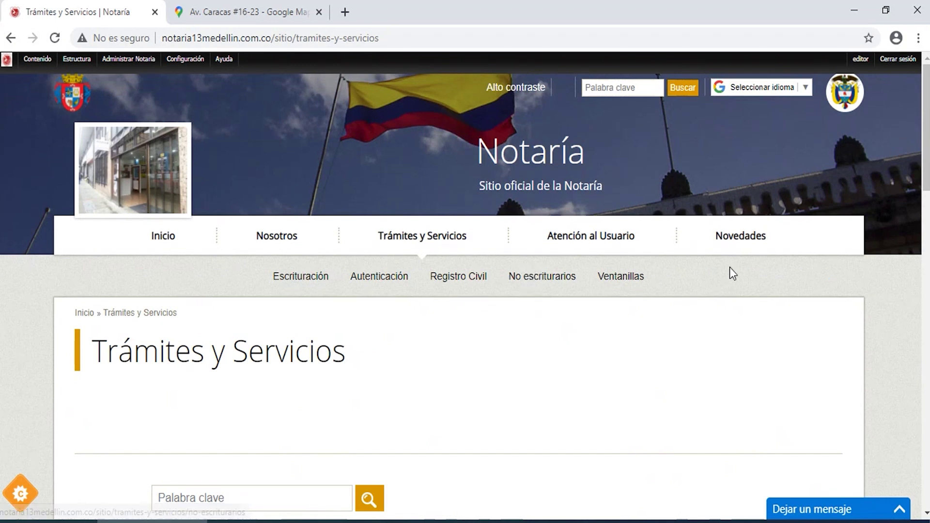
Scroll the Trámites y Servicios page, then go to Atención al Usuario.
drag(926, 167, 927, 163)
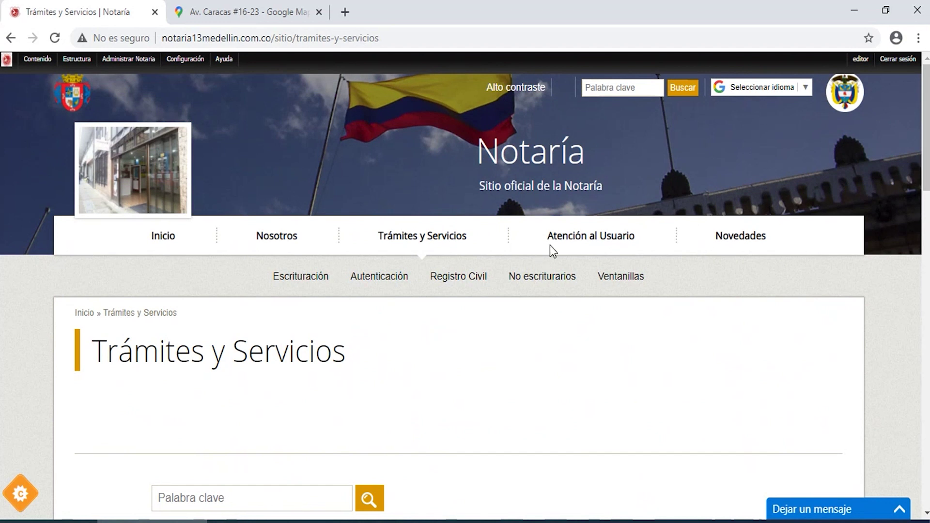
click(582, 241)
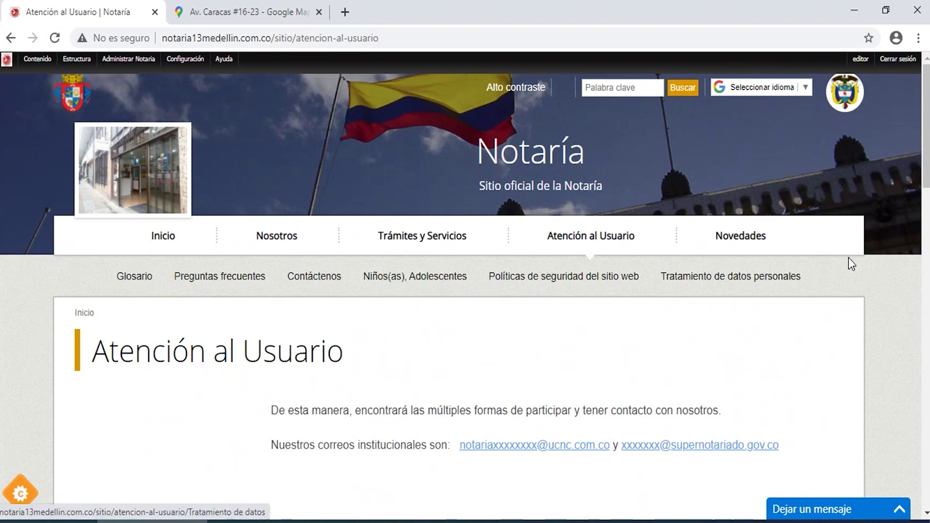
Review the Atención al Usuario cards and select both institutional e-mail addresses.
scroll(928, 150, down, 7)
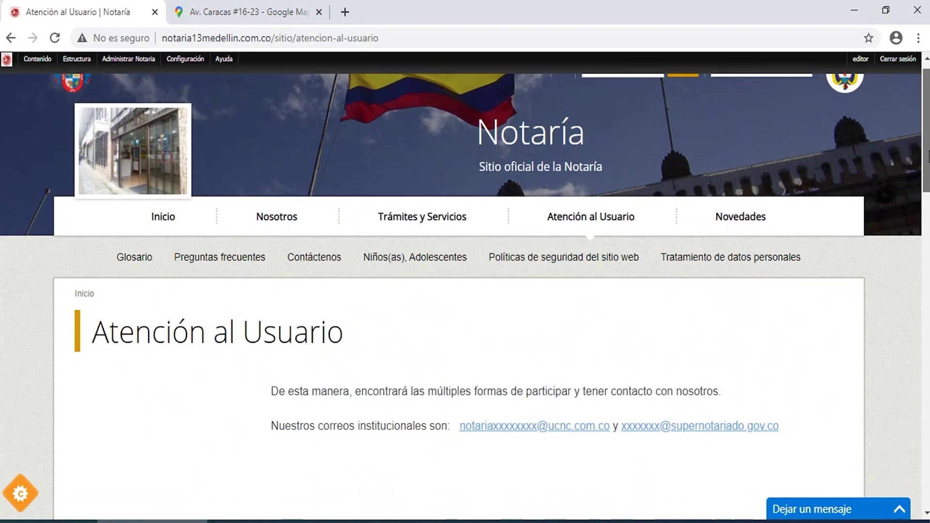
scroll(465, 300, down, 7)
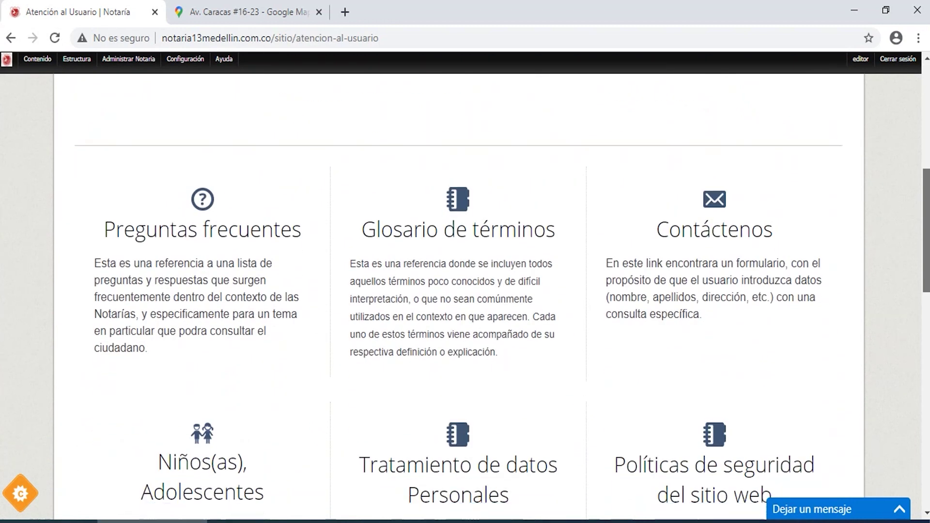
scroll(927, 231, up, 8)
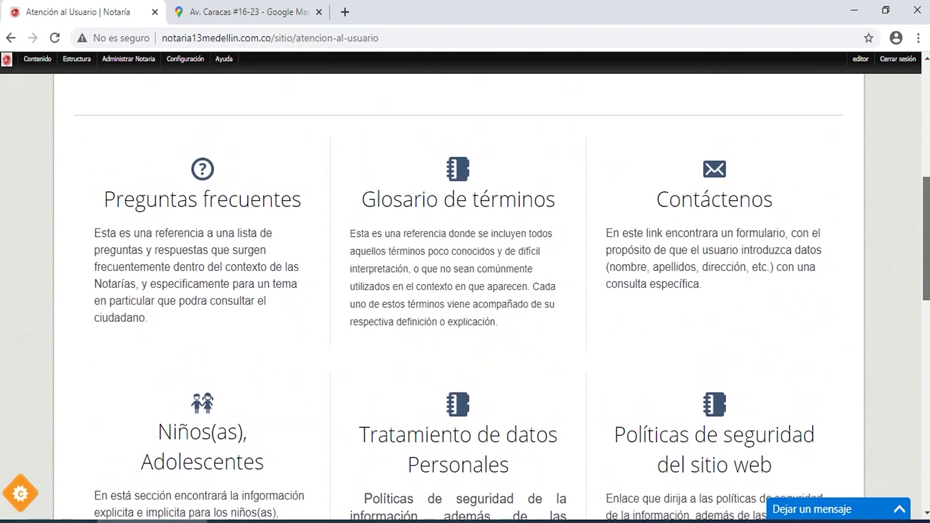
drag(927, 232, 928, 188)
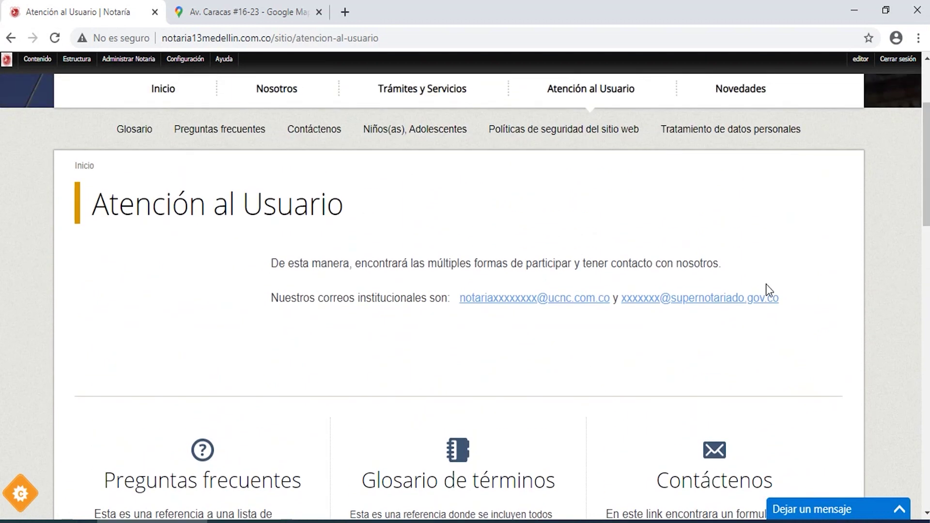
drag(782, 295, 466, 289)
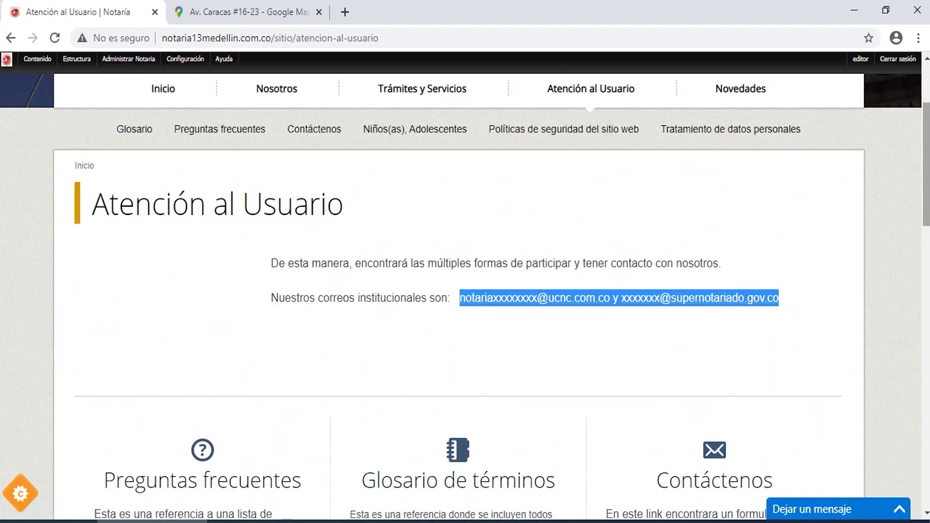
Go to the Novedades section from the main navigation.
scroll(465, 297, up, 1)
scroll(743, 239, up, 3)
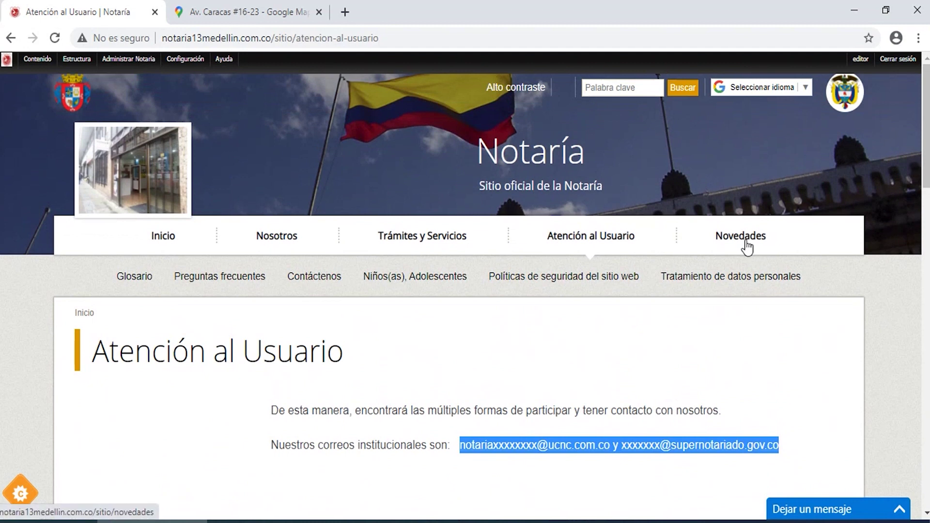
click(743, 241)
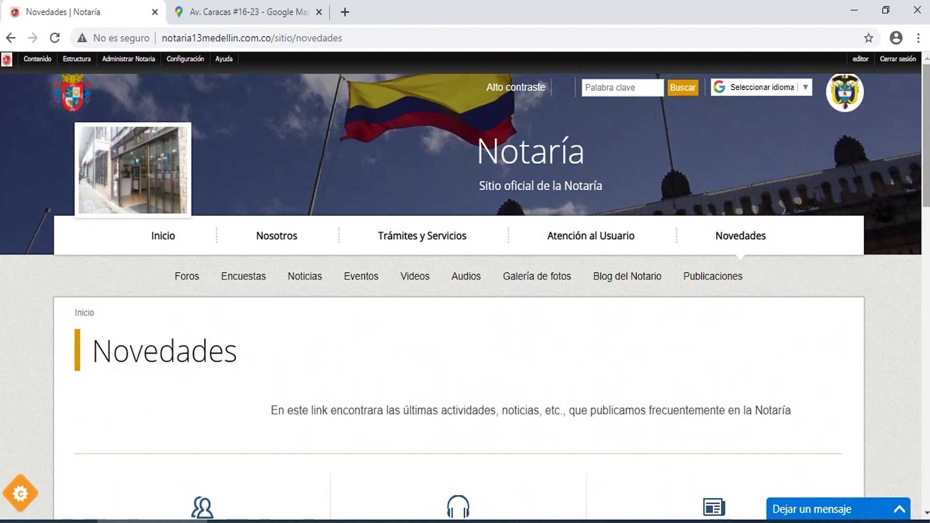
Look through the Foros, Noticias, Eventos, Blog del Notario and Publicaciones tiles, then return to Inicio.
scroll(685, 315, down, 3)
scroll(465, 290, down, 5)
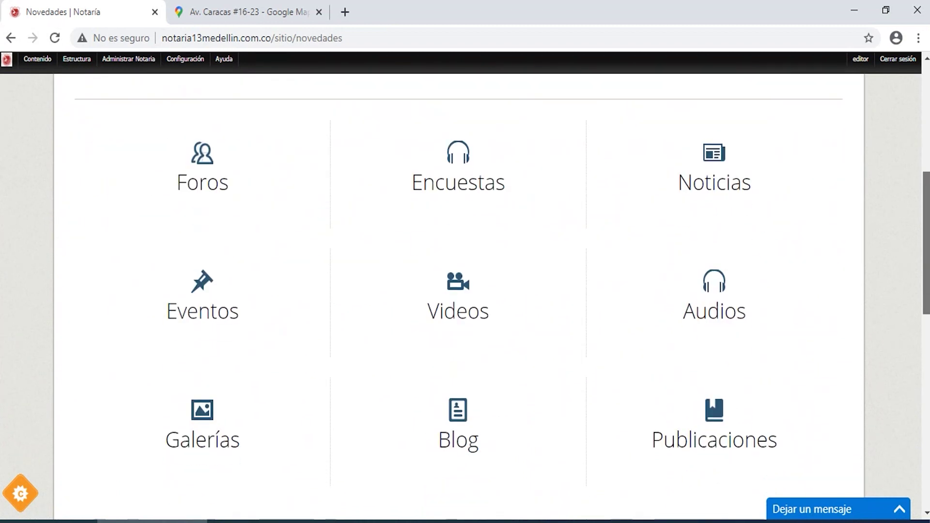
scroll(465, 291, up, 1)
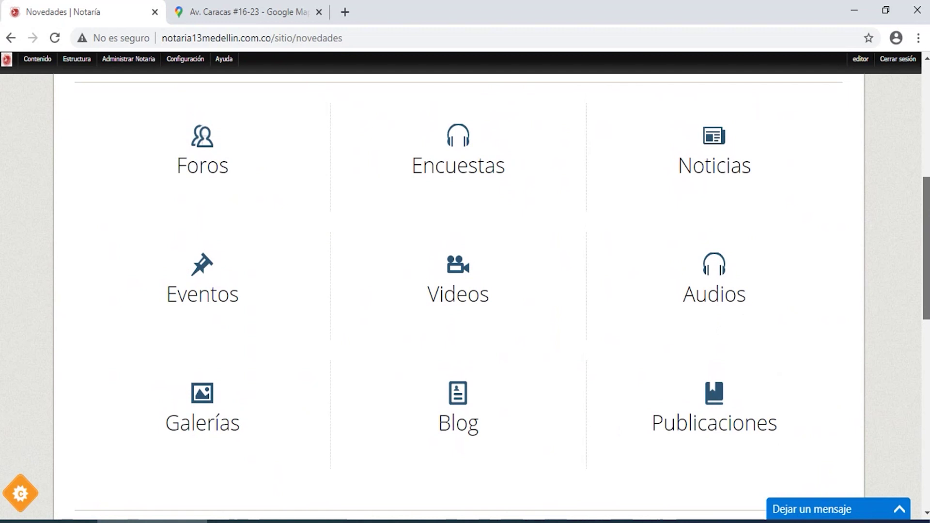
scroll(465, 291, up, 2)
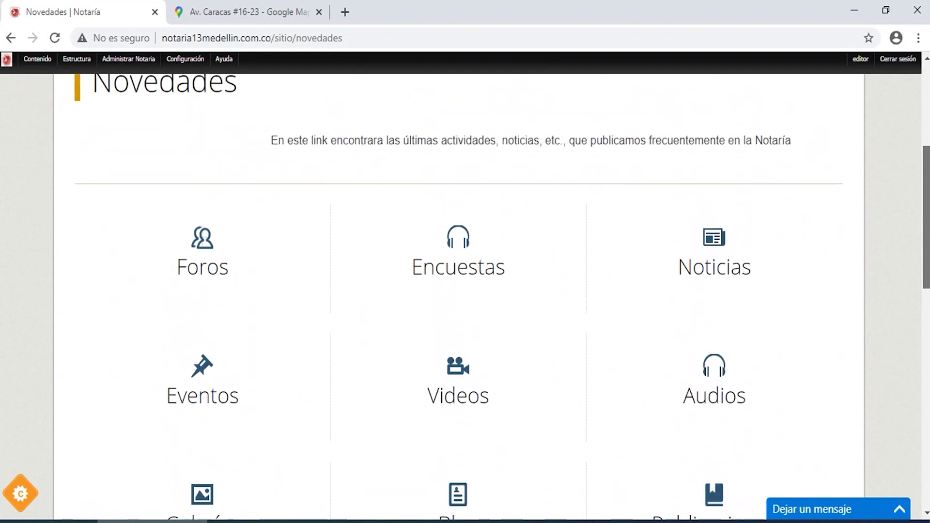
scroll(465, 290, up, 2)
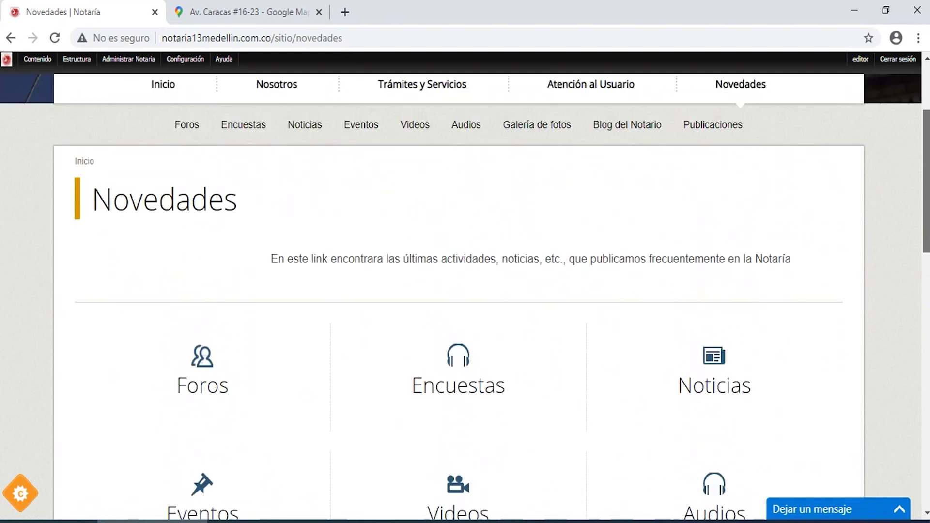
scroll(465, 291, up, 3)
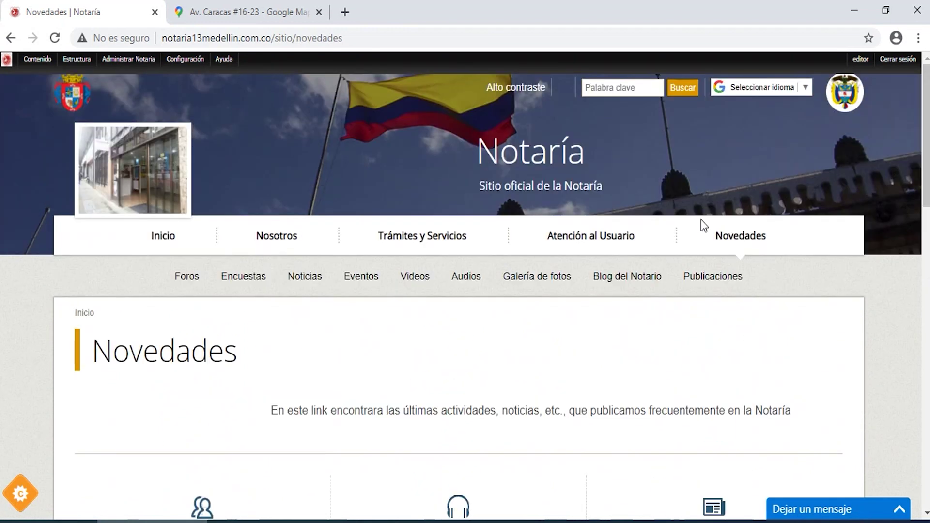
click(165, 236)
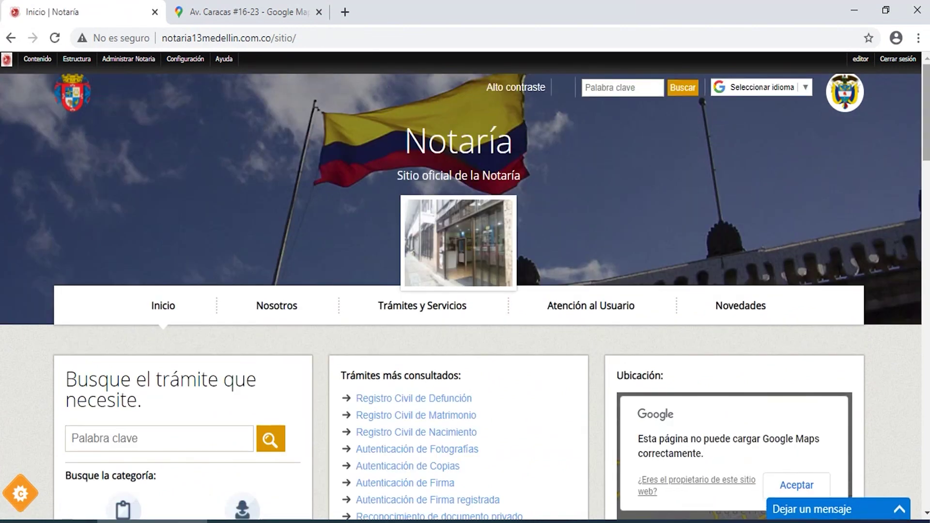
Accept the Google Maps error and scroll down to the 14 October 2020 Novedades articles.
scroll(465, 291, down, 3)
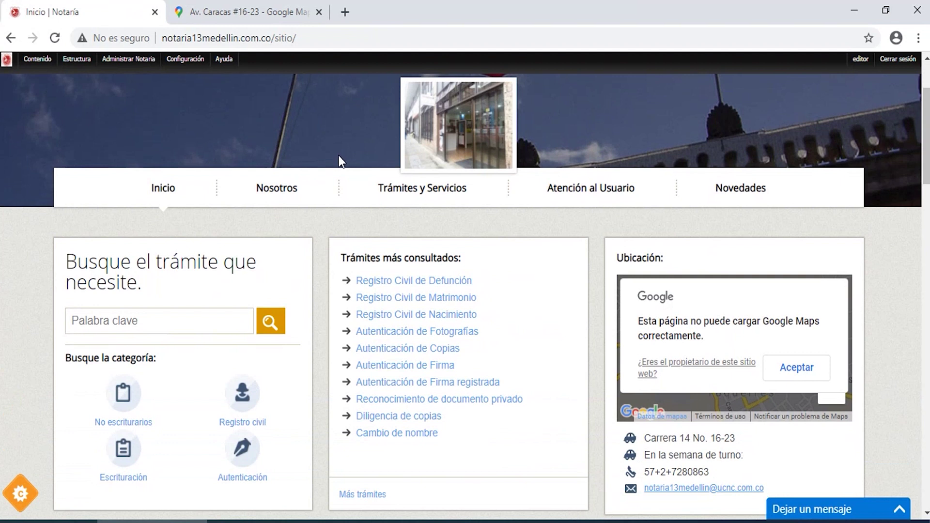
click(158, 315)
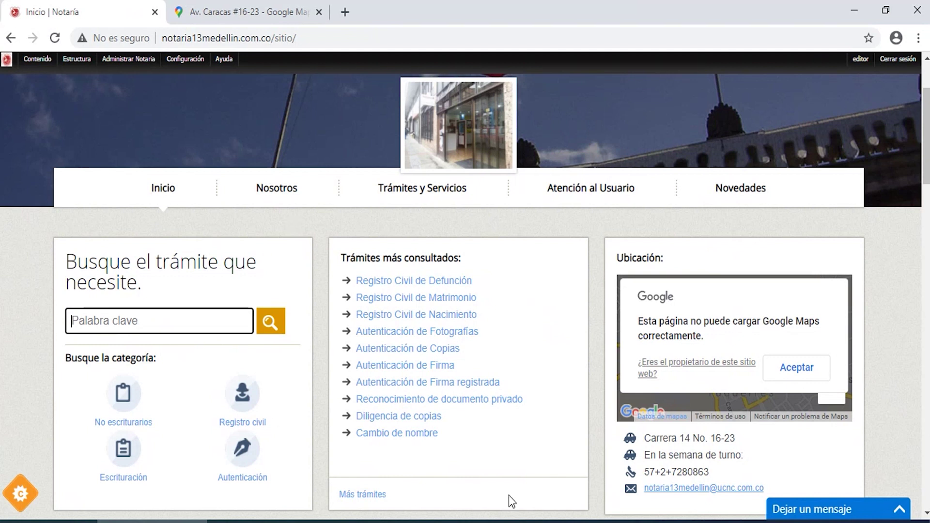
click(801, 366)
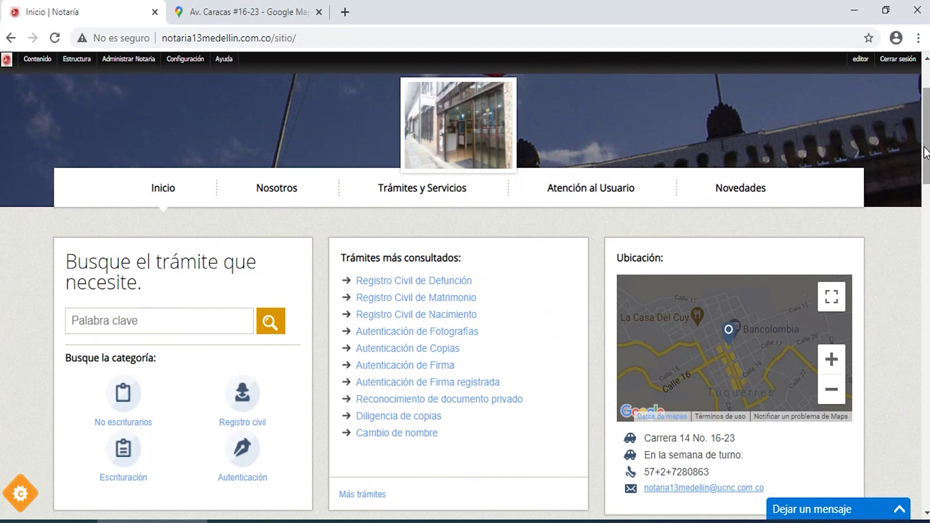
drag(926, 151, 927, 177)
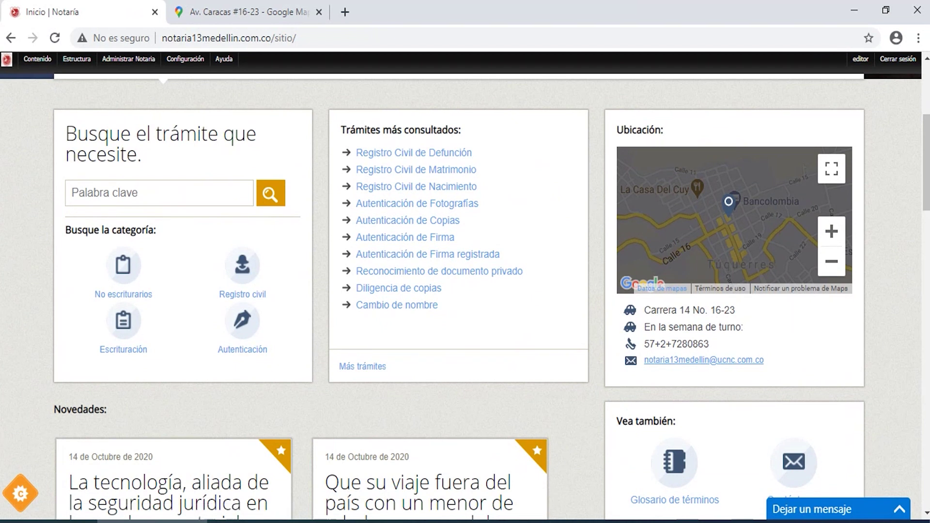
drag(927, 202, 927, 266)
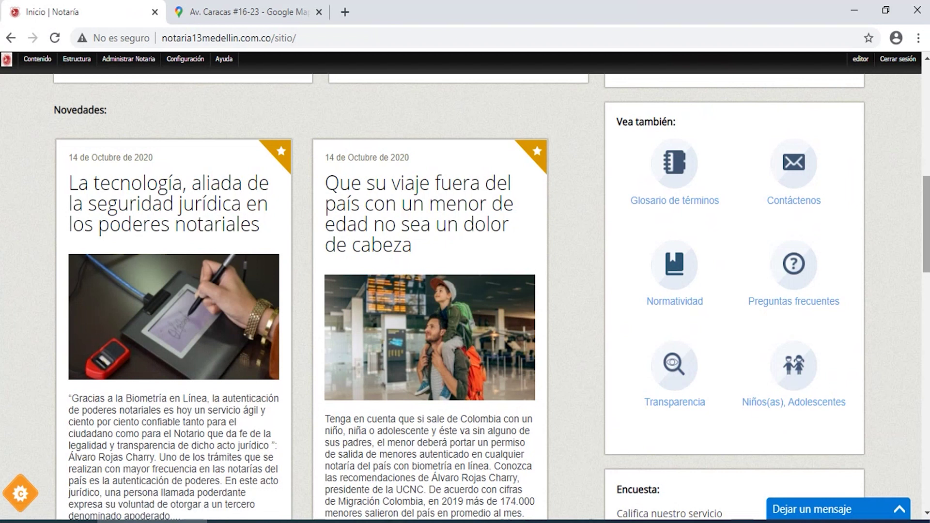
drag(927, 252, 927, 299)
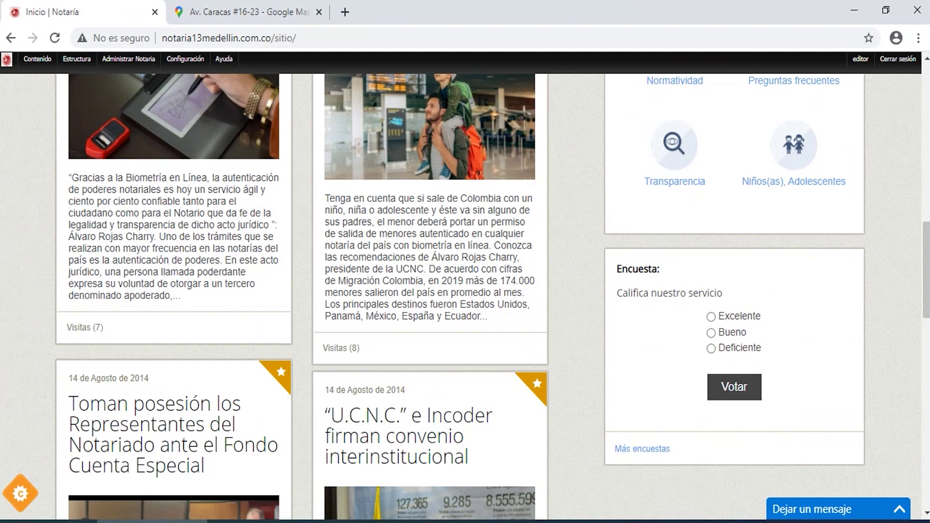
drag(922, 277, 923, 400)
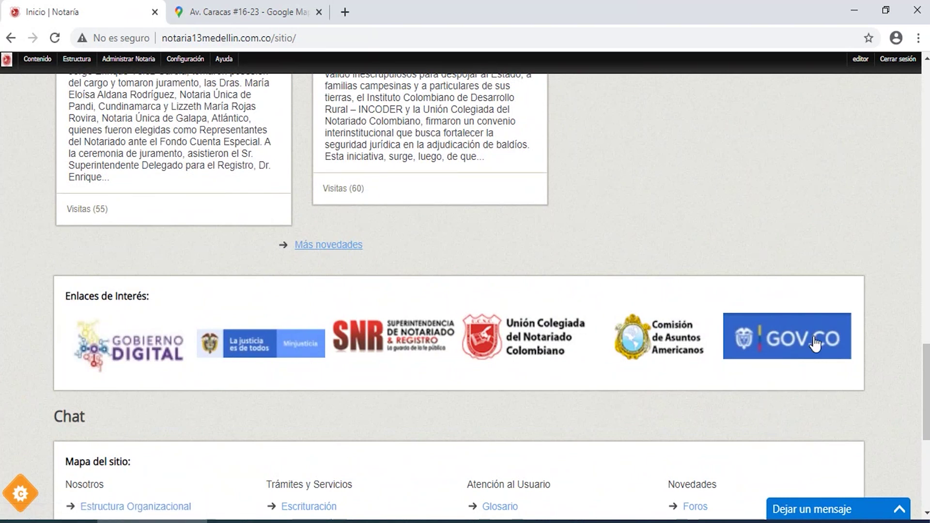
scroll(927, 376, down, 4)
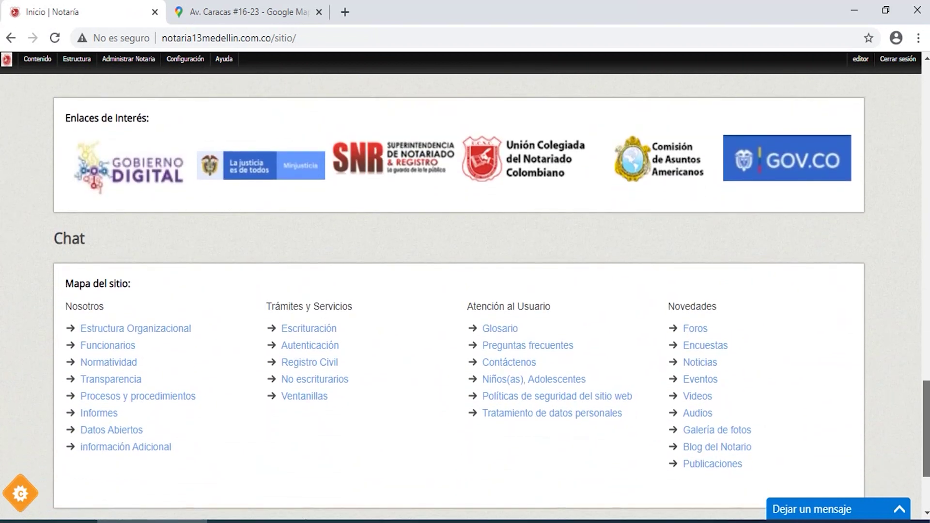
scroll(485, 291, down, 1)
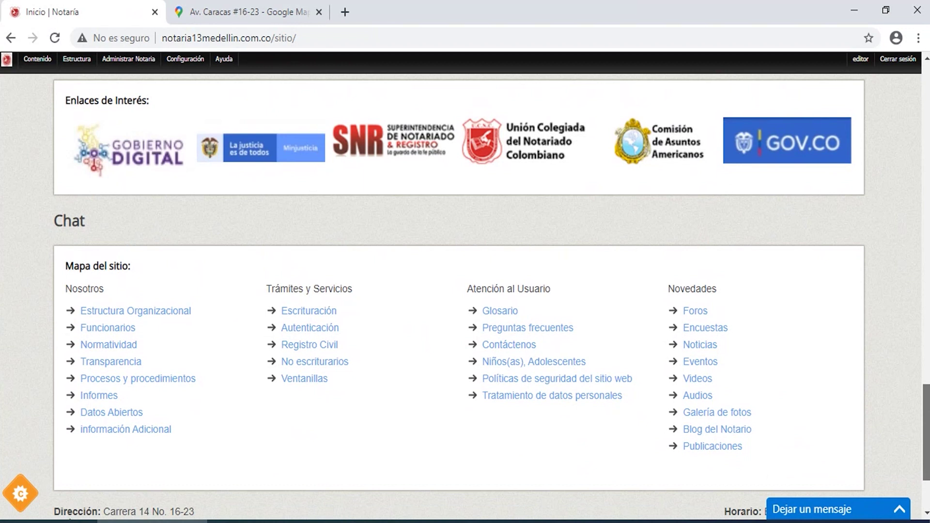
Scroll down to the footer of the Notaría home page.
scroll(485, 290, down, 3)
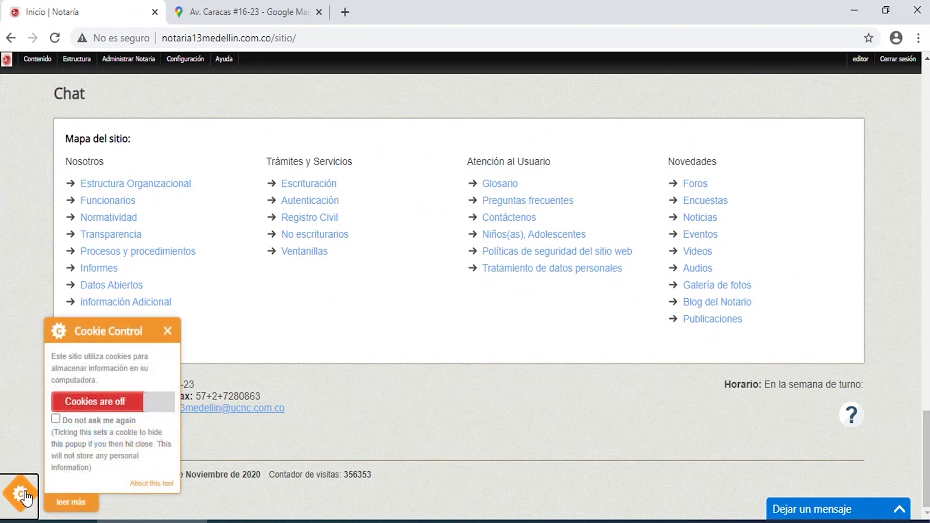
In the Cookie Control popup, tick 'Do not ask me again' and switch cookies on.
click(56, 419)
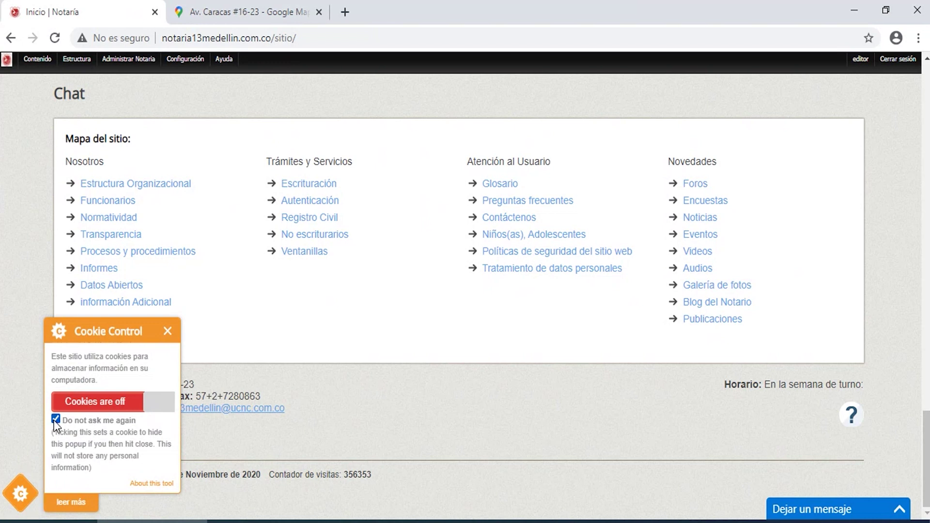
click(104, 402)
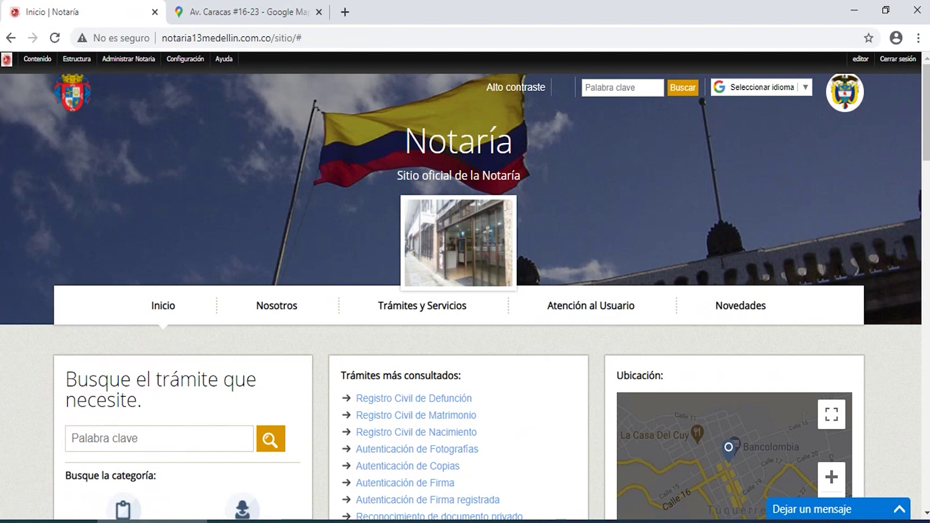
Expand the 'Dejar un mensaje' chat form, focus Name, then minimize it.
click(825, 516)
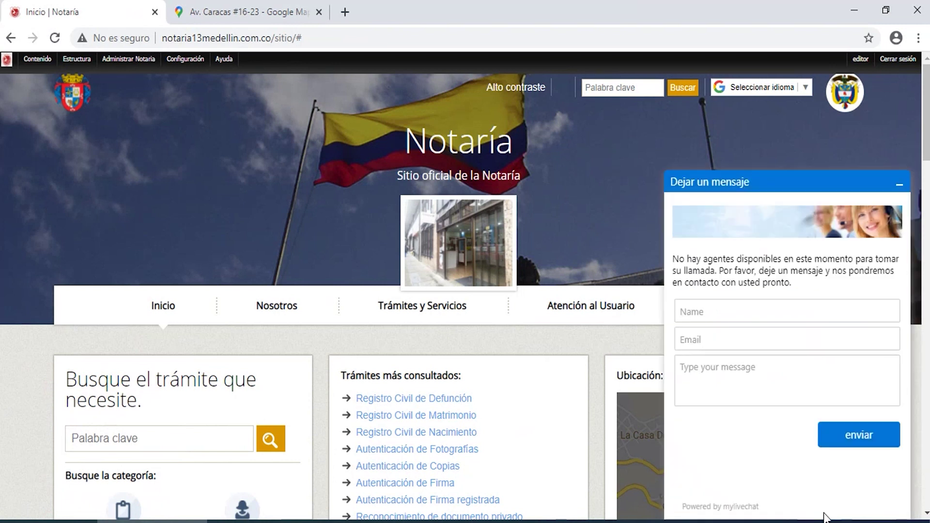
click(696, 315)
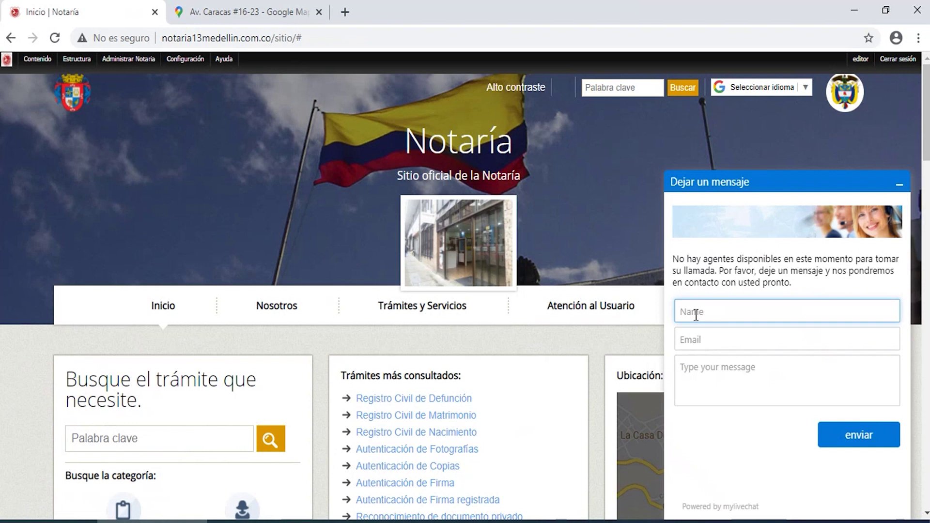
click(898, 184)
Reload the Notaría home page at its /sitio/ address without the trailing '#'.
click(324, 33)
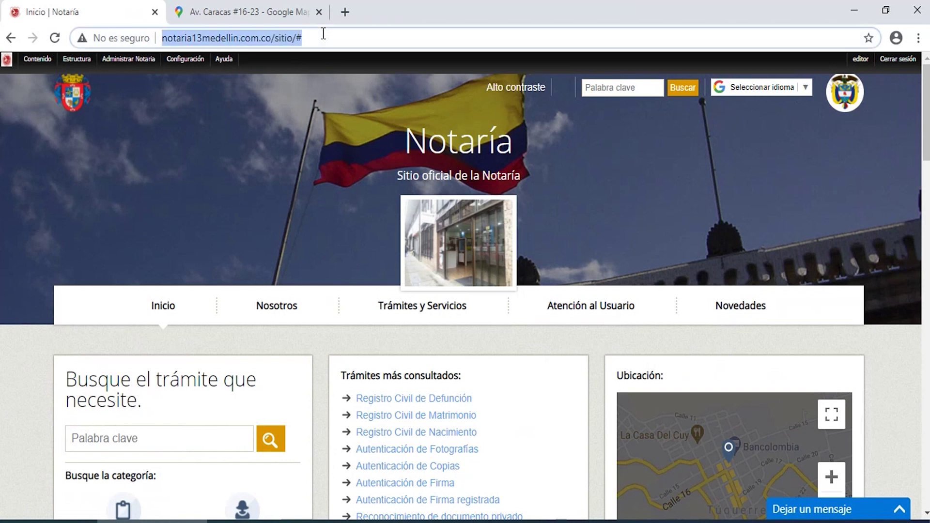
key(BackSpace)
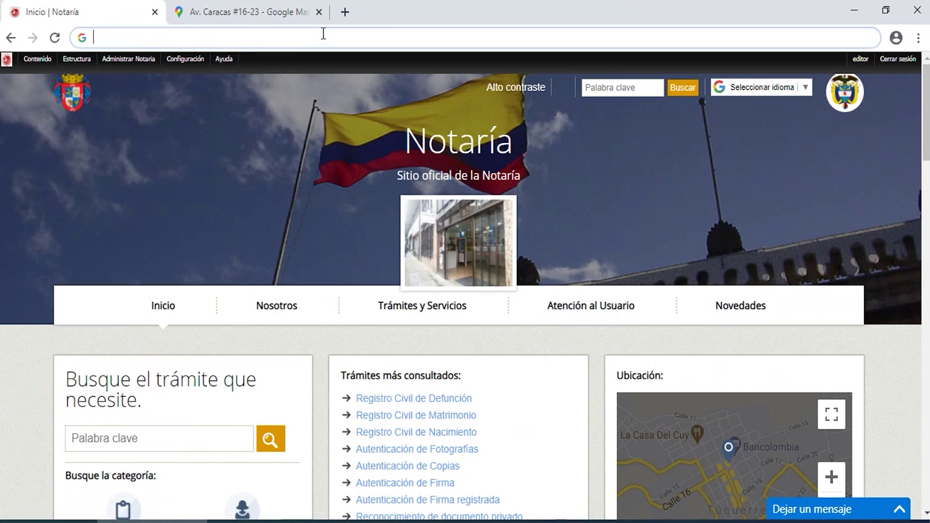
key(ctrl+z)
click(296, 34)
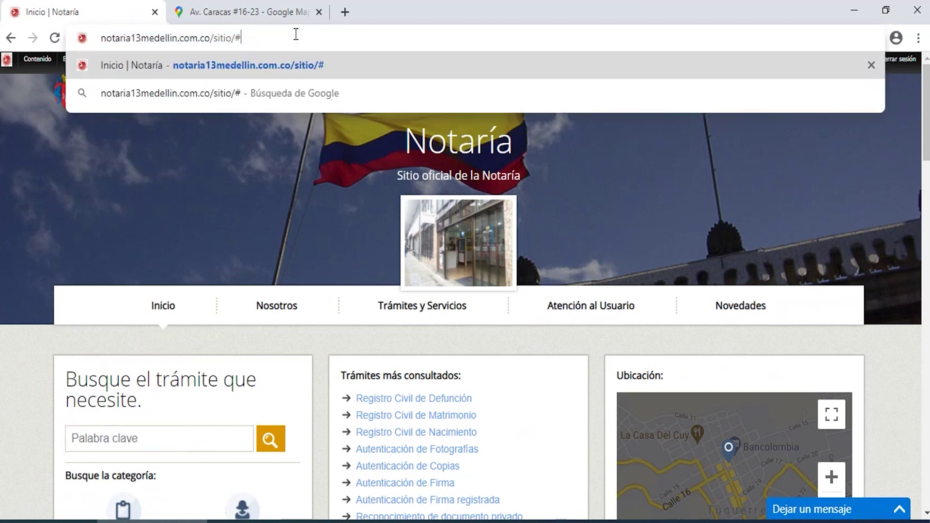
key(BackSpace)
key(Return)
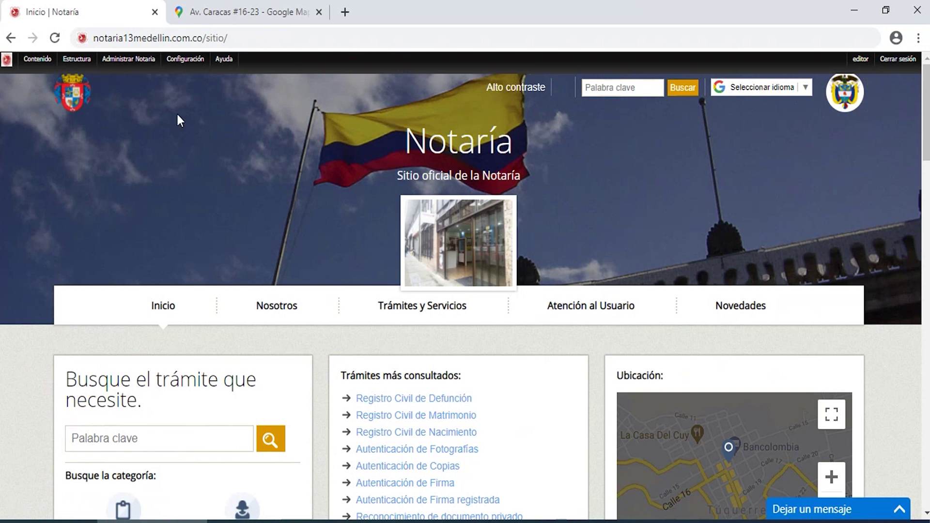
mouse_move(134, 62)
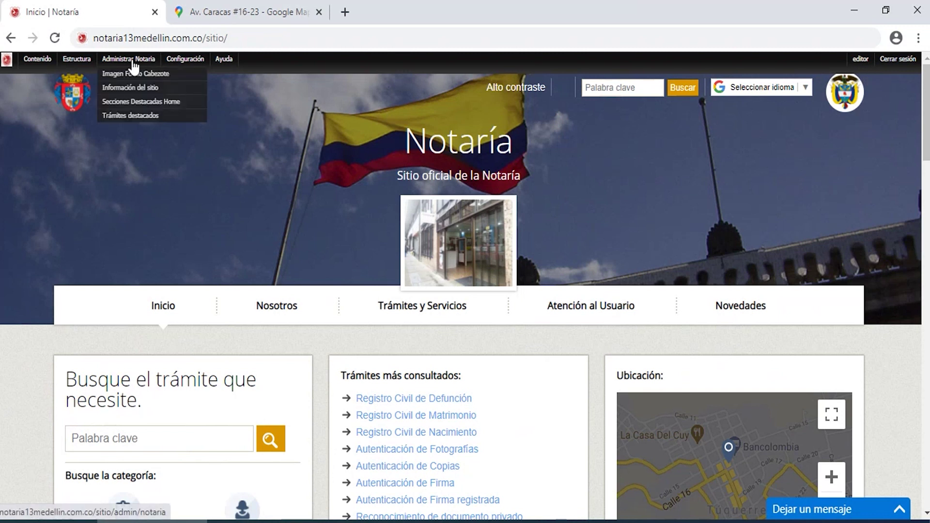
In Información del sitio, set Nombre del sitio to 'Notaría Trece Medellín - Antioquia' and select the slogan.
click(133, 90)
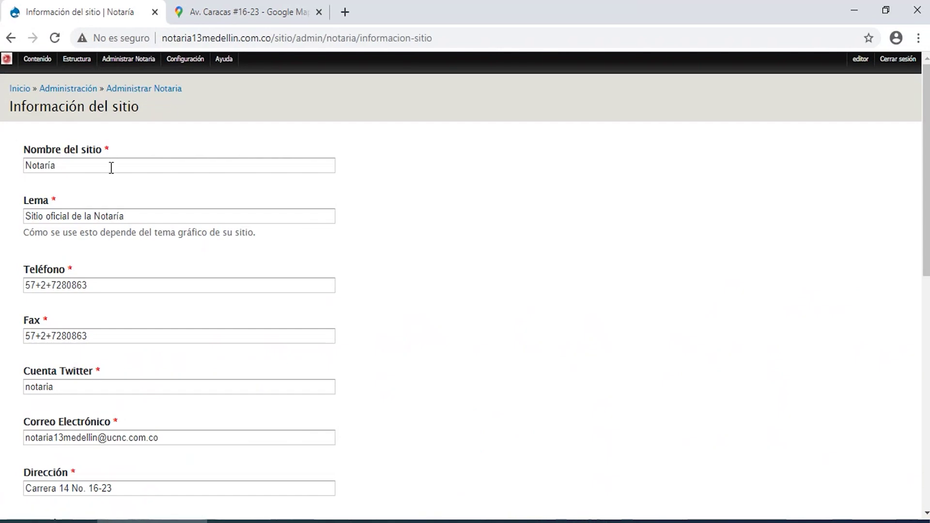
click(111, 167)
text(Trec)
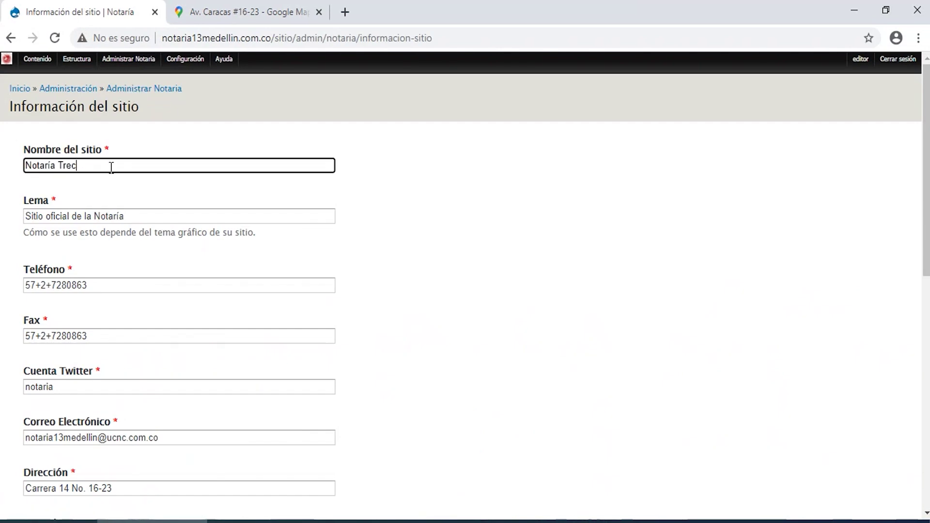
text(e Med)
text(ellín - )
text(Anqtioa)
text(qui)
key(BackSpace)
key(BackSpace)
key(BackSpace)
key(BackSpace)
key(BackSpace)
key(BackSpace)
key(BackSpace)
key(BackSpace)
text(tioquia)
click(148, 218)
drag(149, 218, 4, 219)
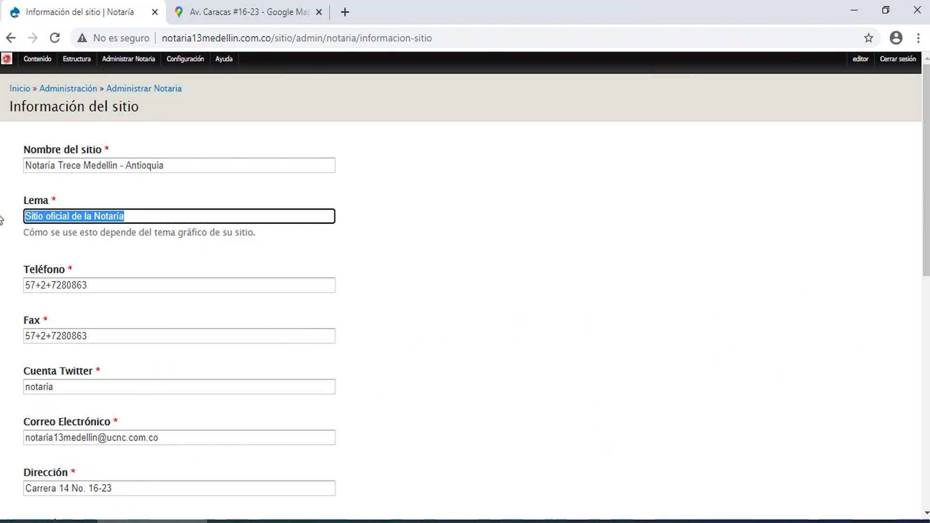
Append a comma to the slogan so it reads 'Sitio oficial de la Notaría,'.
key(Right)
text(, t)
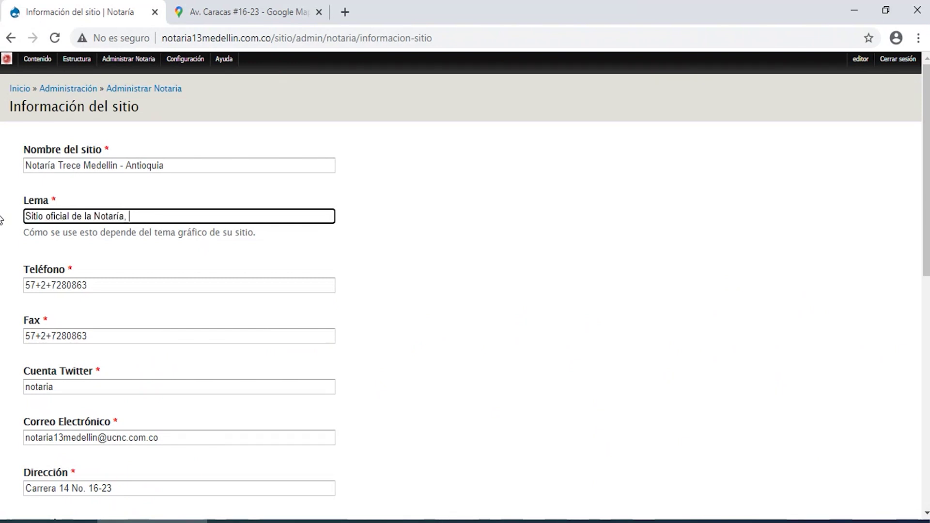
key(BackSpace)
text(servimos)
key(BackSpace)
key(BackSpace)
key(BackSpace)
key(BackSpace)
key(BackSpace)
key(BackSpace)
key(BackSpace)
key(BackSpace)
key(BackSpace)
key(BackSpace)
Review the Teléfono, Fax and Cuenta Twitter values by selecting each one.
click(90, 287)
drag(90, 286, 3, 282)
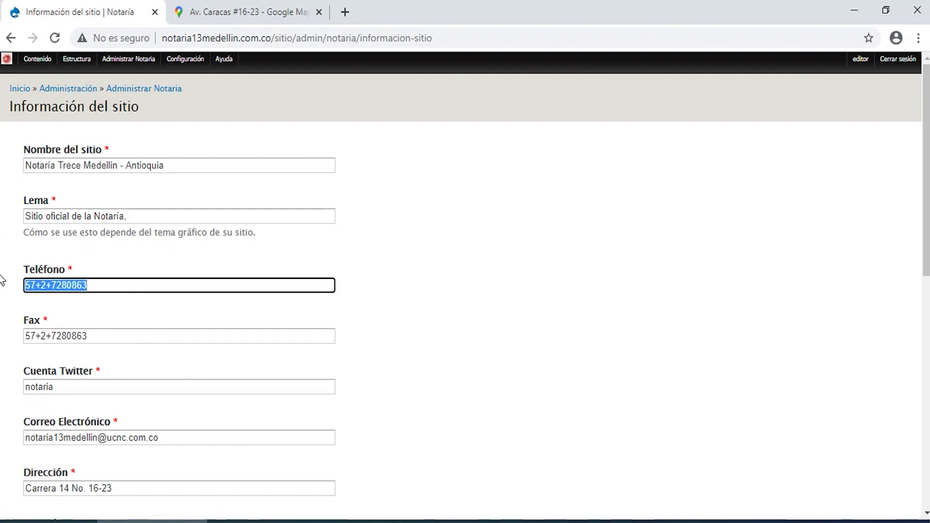
click(44, 285)
double_click(43, 285)
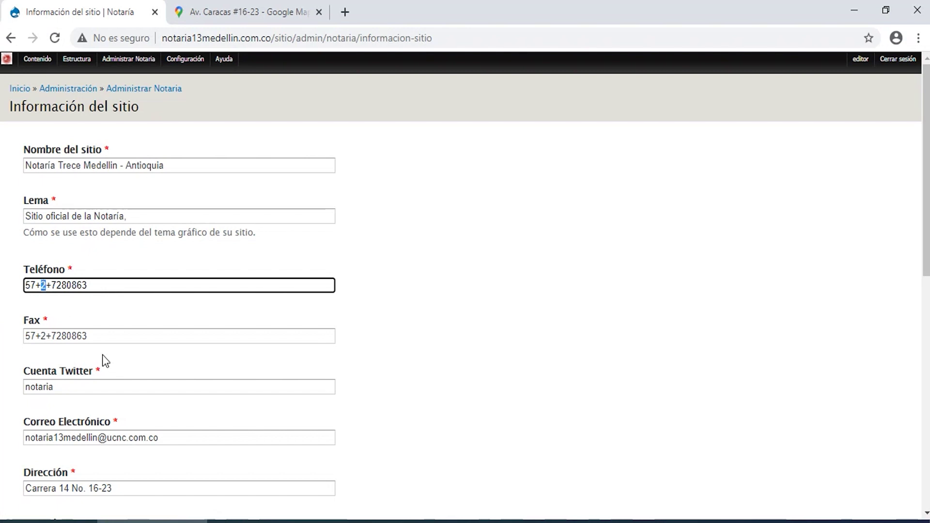
drag(94, 336, 15, 338)
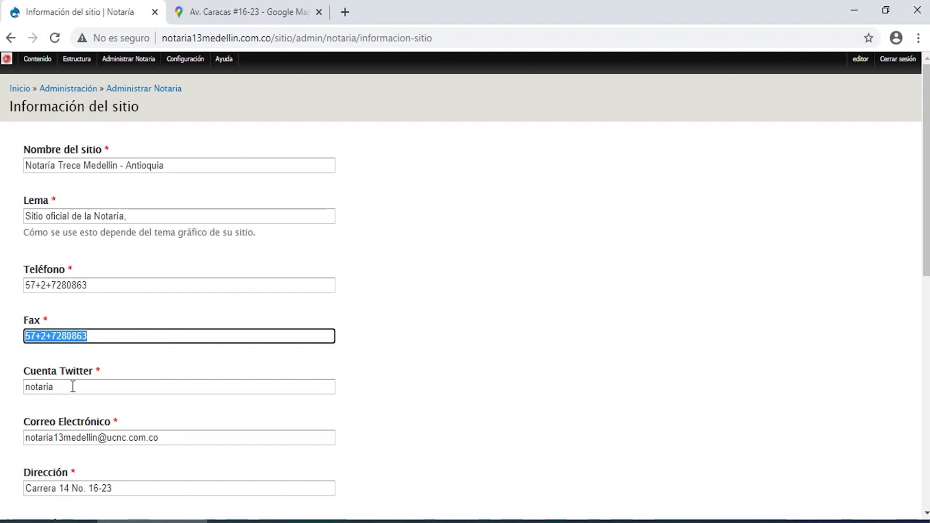
drag(72, 389, 23, 390)
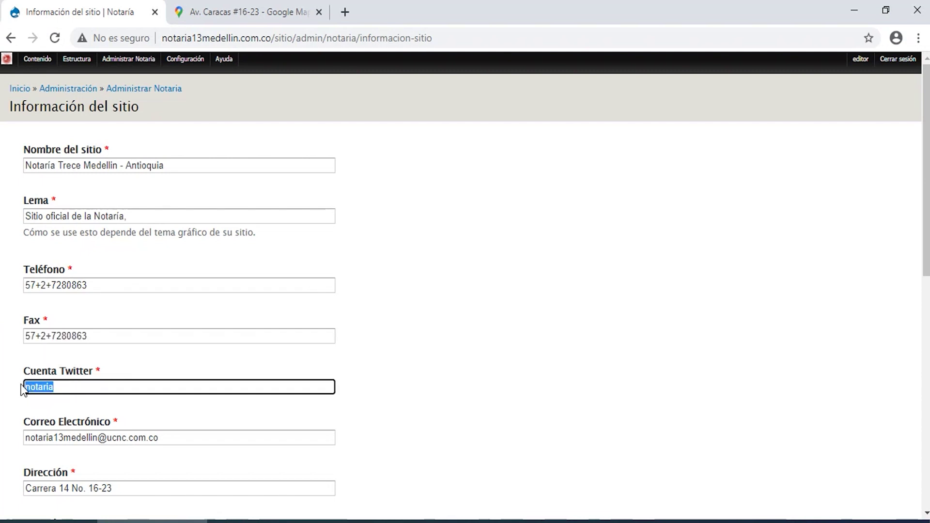
click(450, 396)
scroll(451, 396, down, 2)
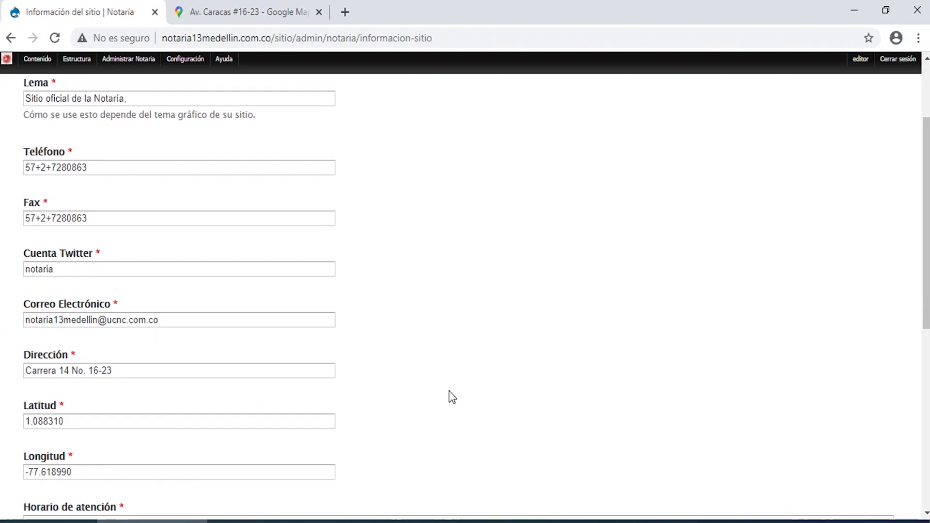
scroll(450, 396, down, 1)
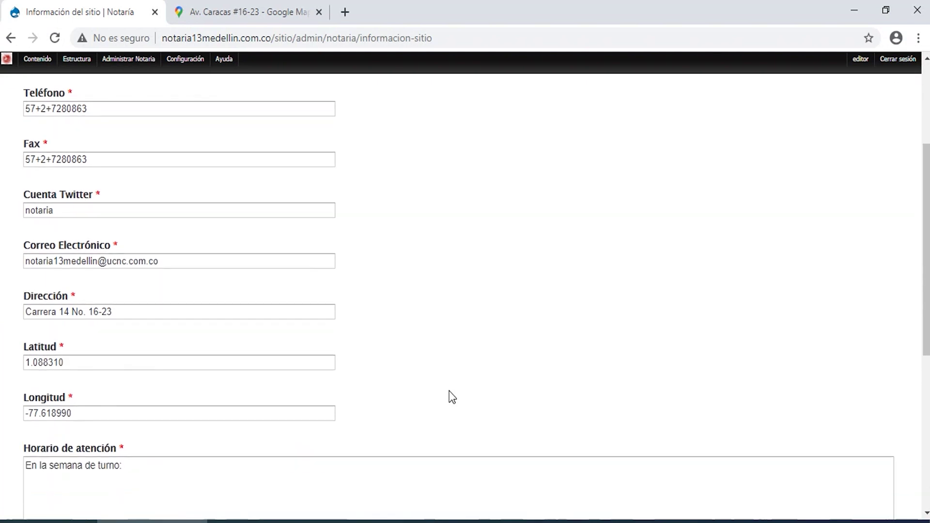
click(171, 264)
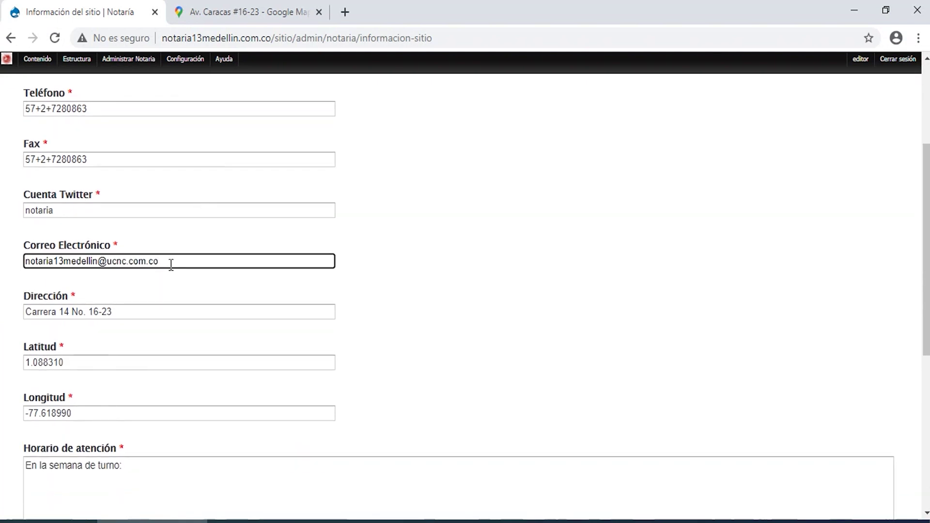
click(186, 314)
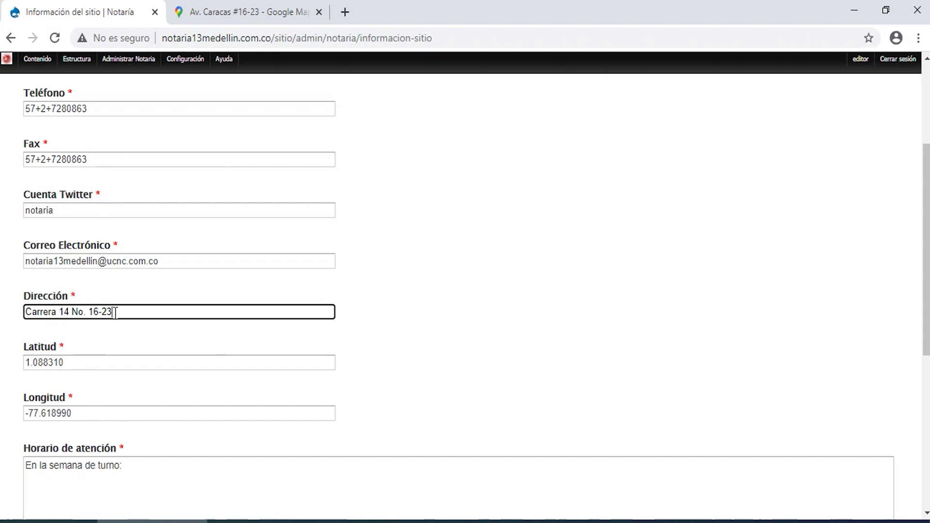
click(87, 364)
drag(87, 363, 23, 366)
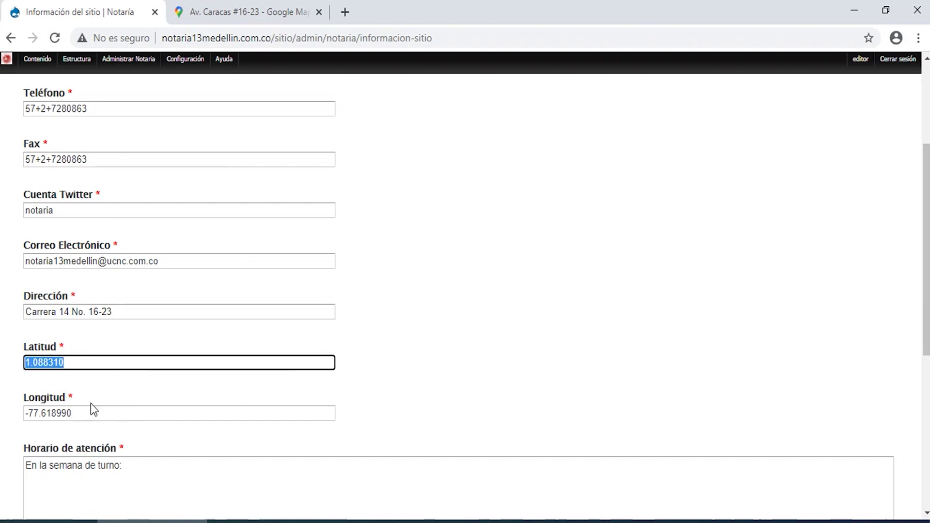
click(120, 313)
drag(121, 313, 1, 323)
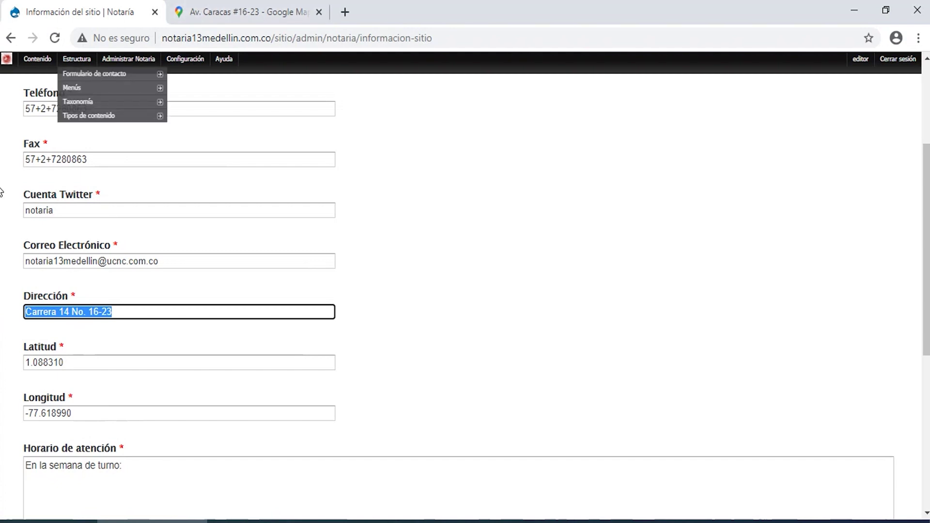
click(233, 10)
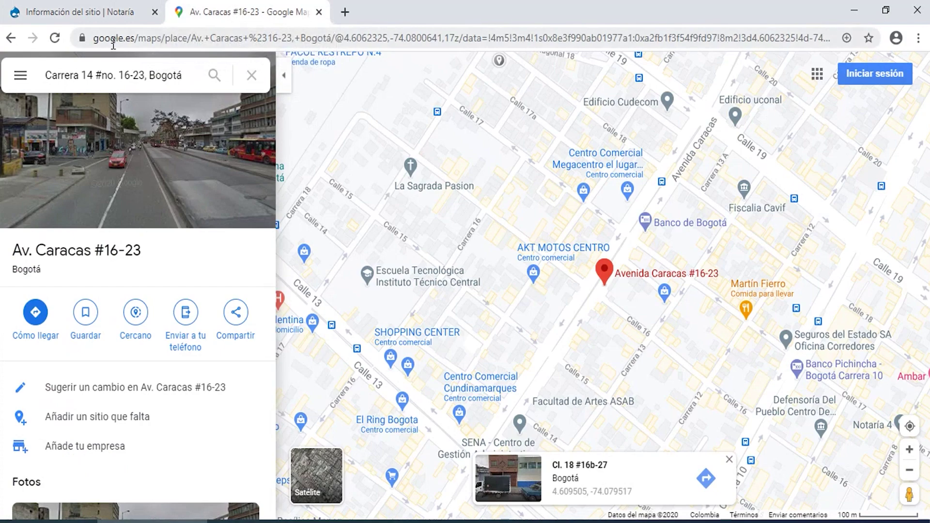
click(188, 75)
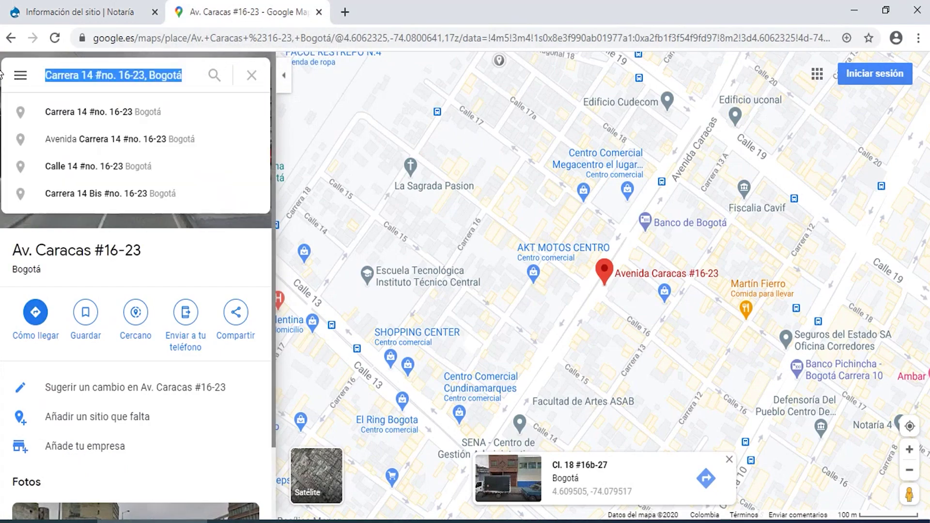
click(147, 110)
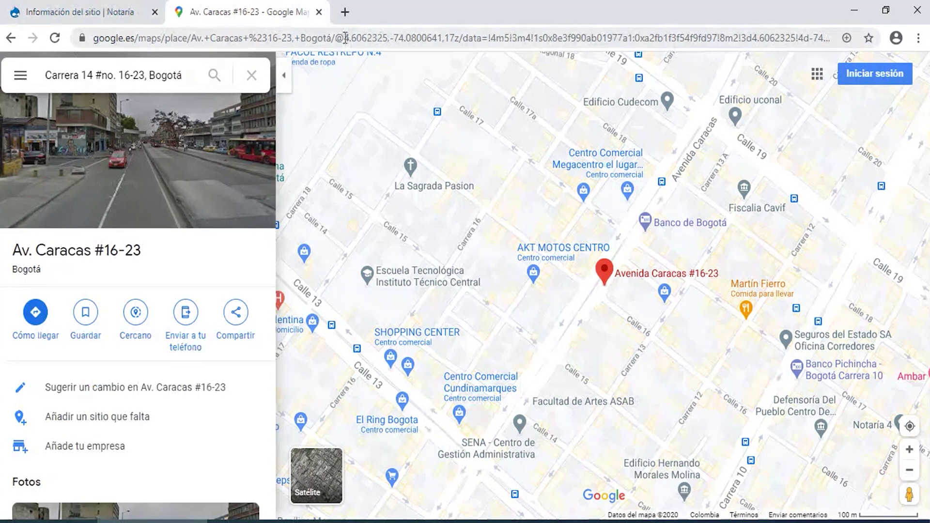
drag(344, 38, 388, 37)
click(73, 11)
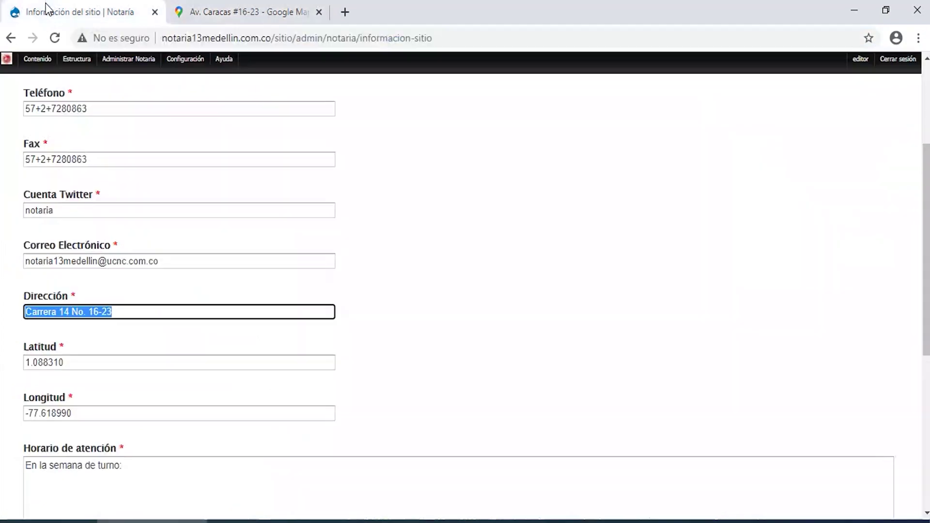
drag(89, 363, 33, 364)
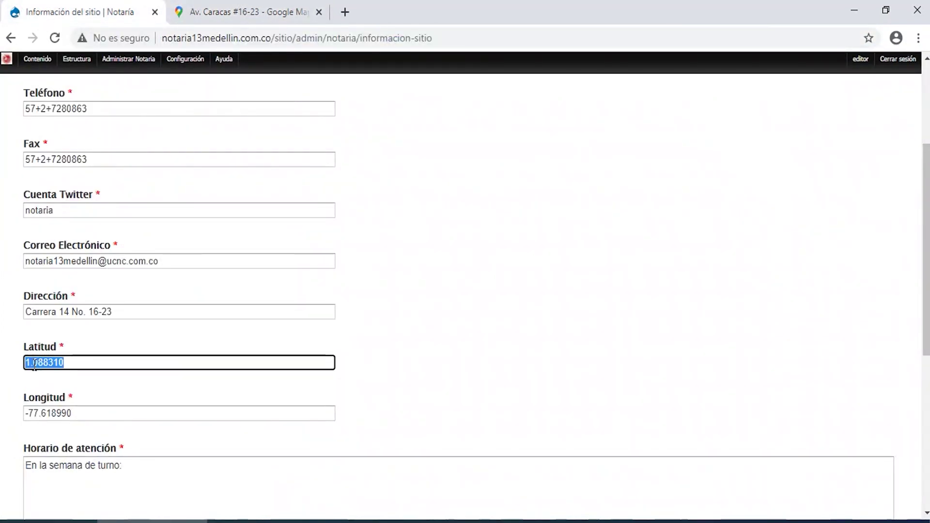
Select the longitude -74.0800641 in the map URL and return to the site information form.
click(243, 11)
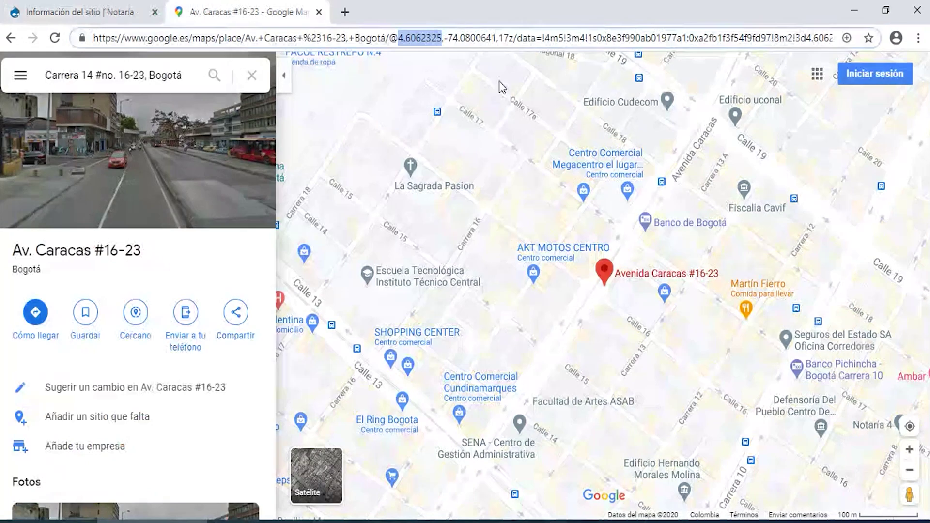
drag(496, 38, 443, 38)
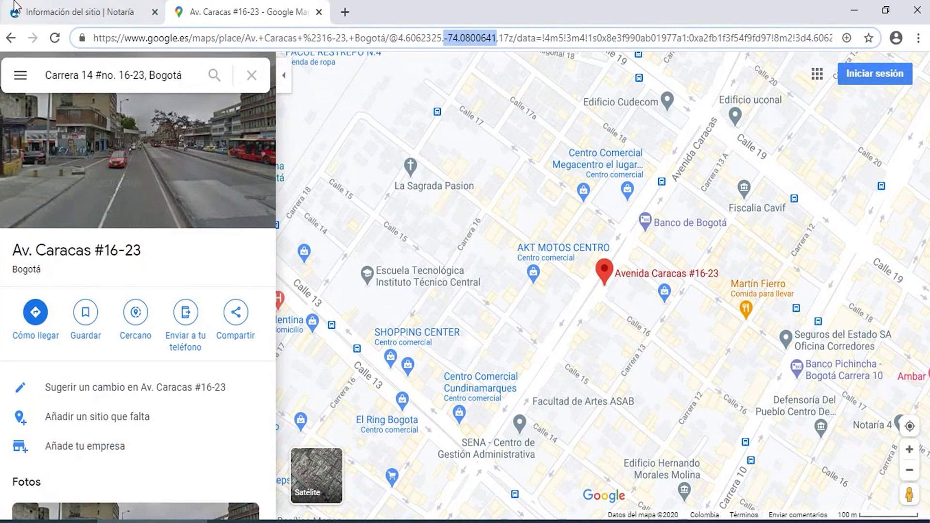
click(77, 12)
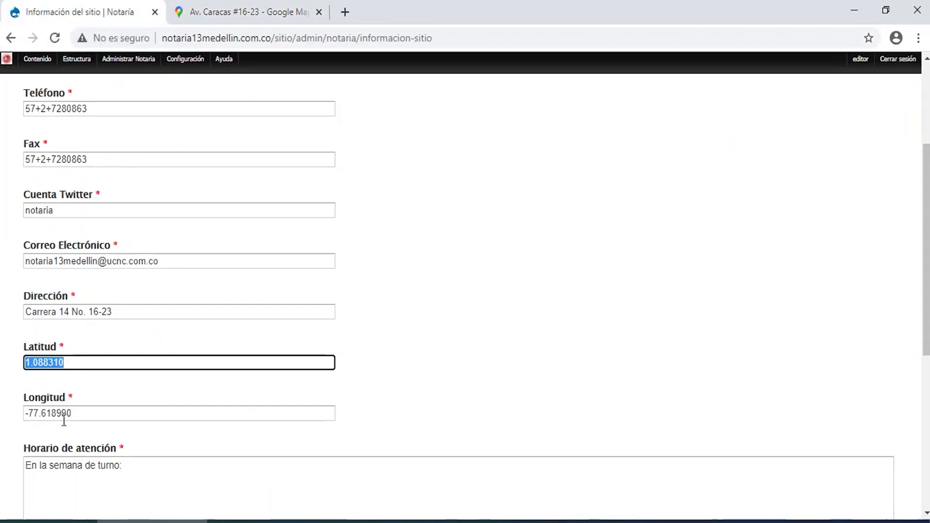
drag(77, 412, 4, 417)
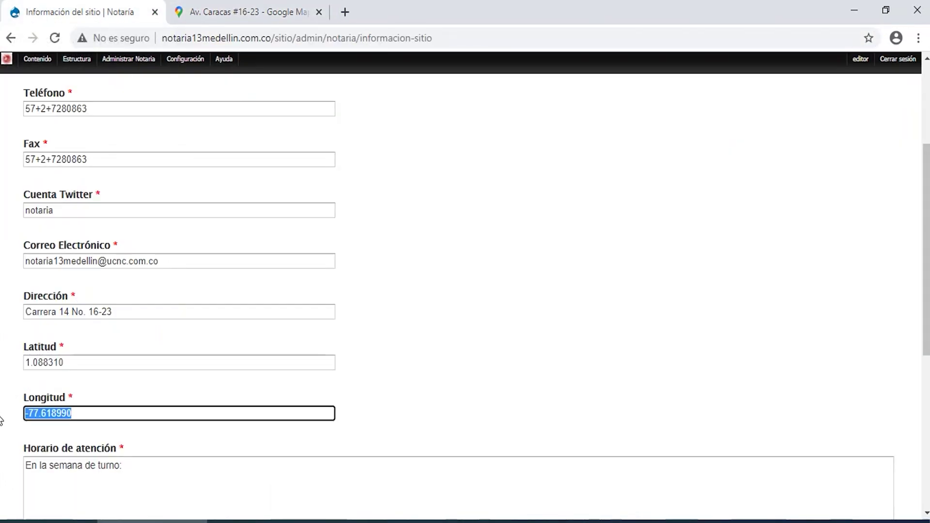
click(163, 472)
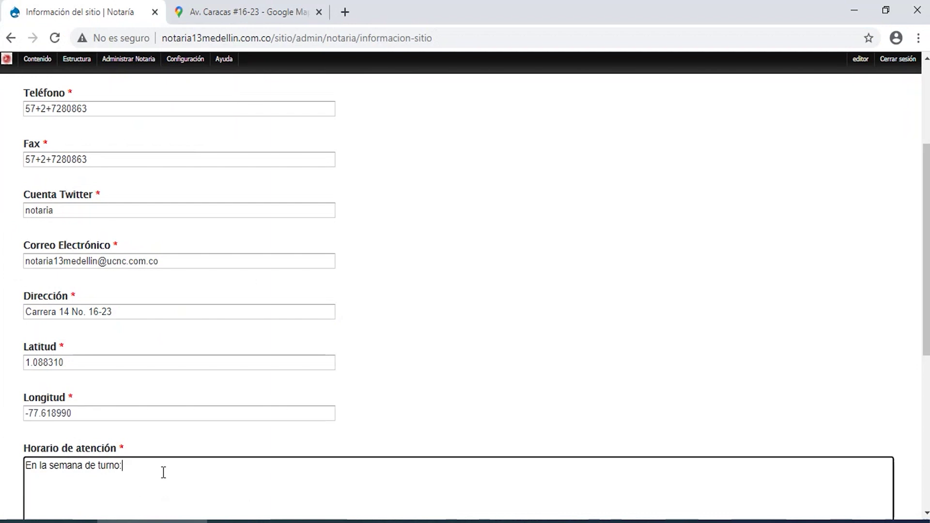
drag(163, 472, 2, 455)
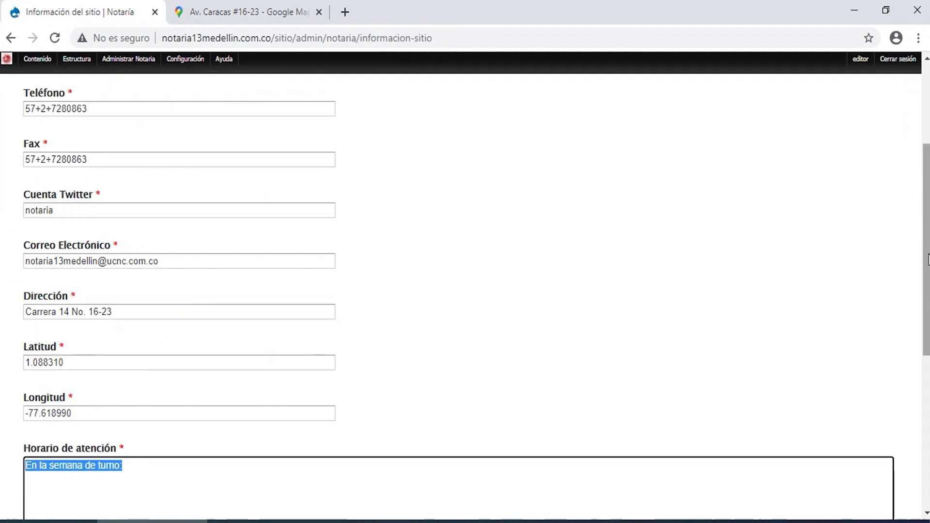
drag(926, 260, 926, 411)
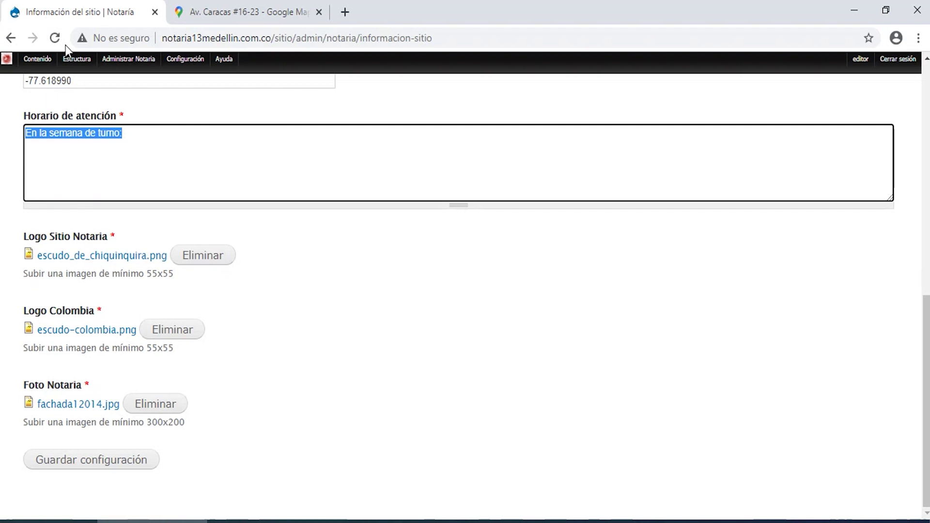
mouse_move(48, 88)
click(337, 370)
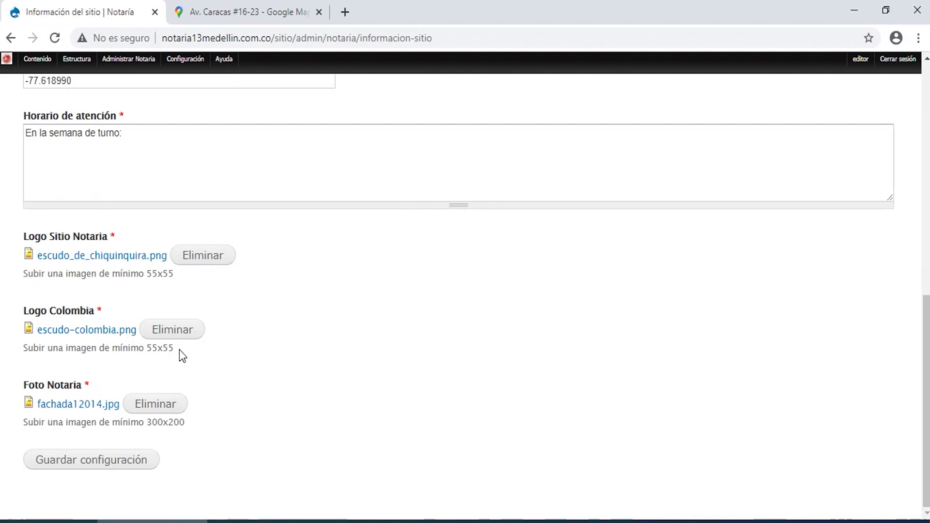
drag(176, 349, 147, 348)
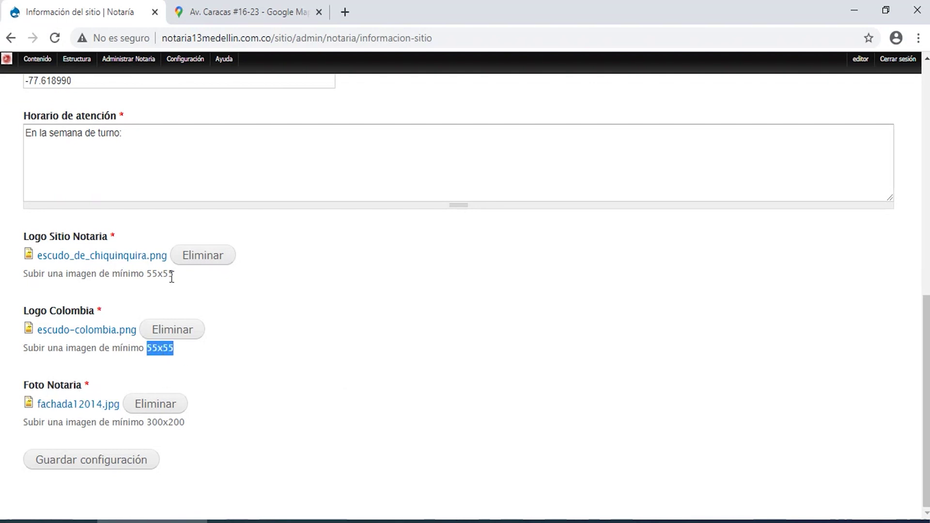
drag(173, 274, 148, 274)
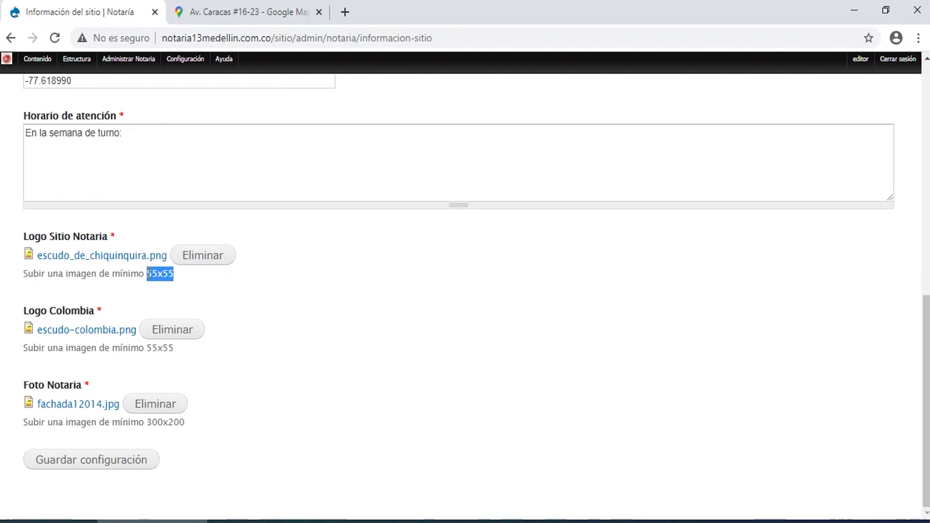
click(185, 424)
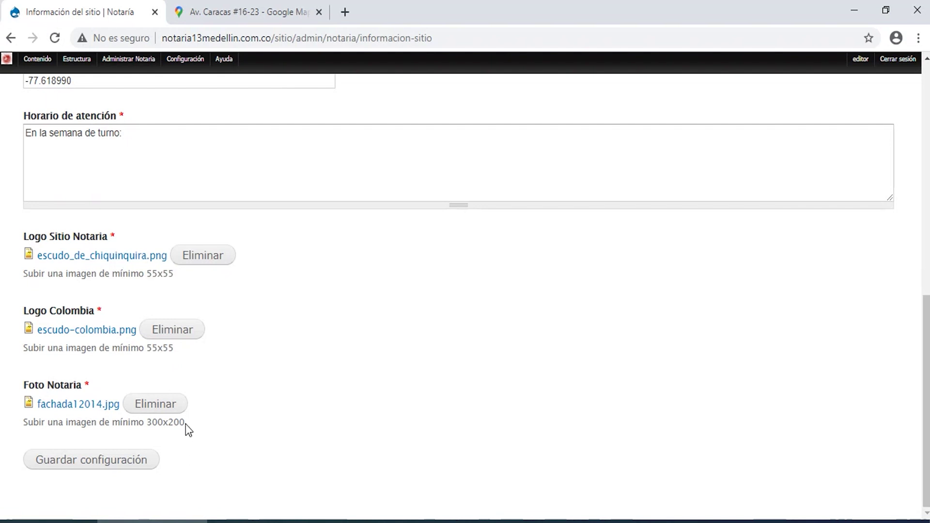
drag(186, 425, 148, 423)
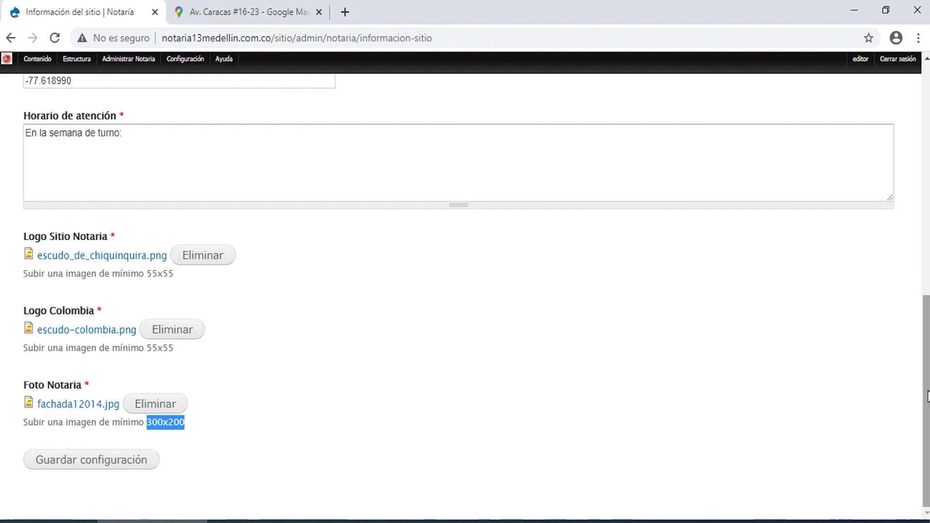
drag(926, 396, 839, 64)
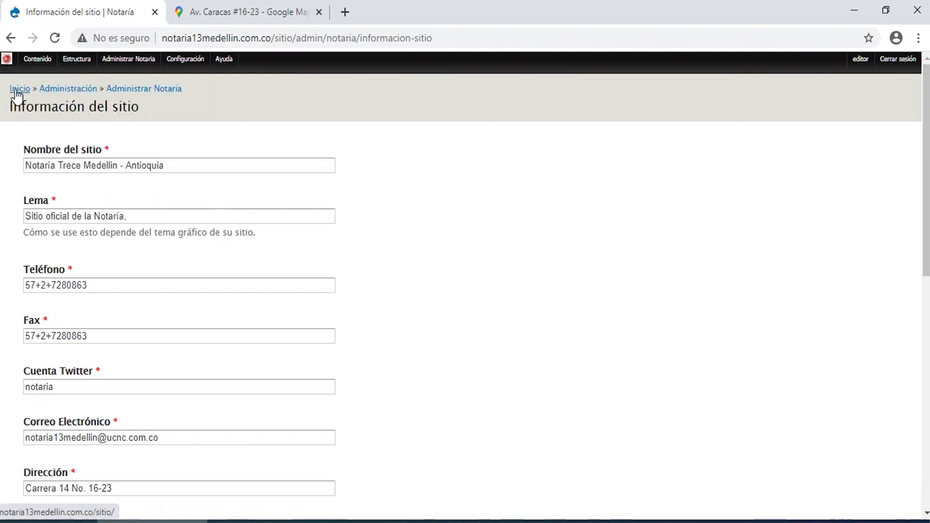
Go to the Notaría home page, dismiss the Google Maps error, and show Contenido > Añadir contenido.
click(16, 89)
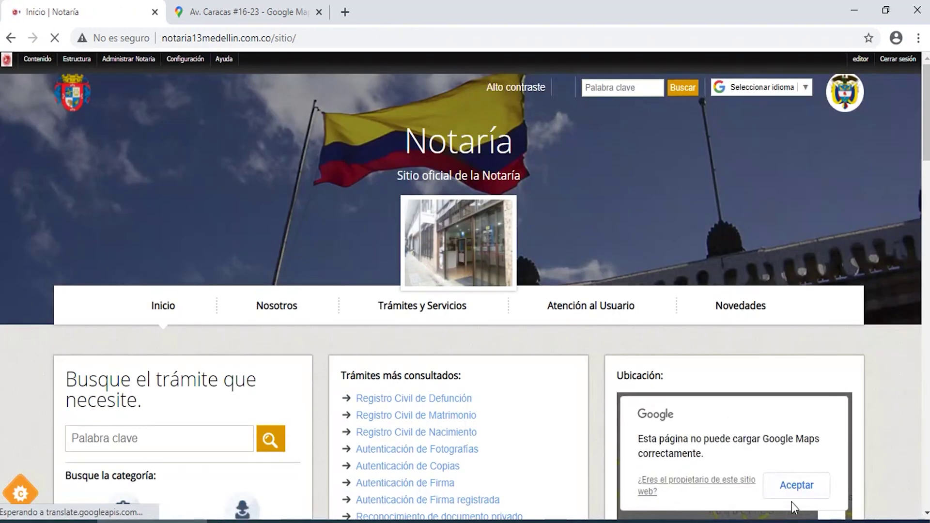
click(795, 488)
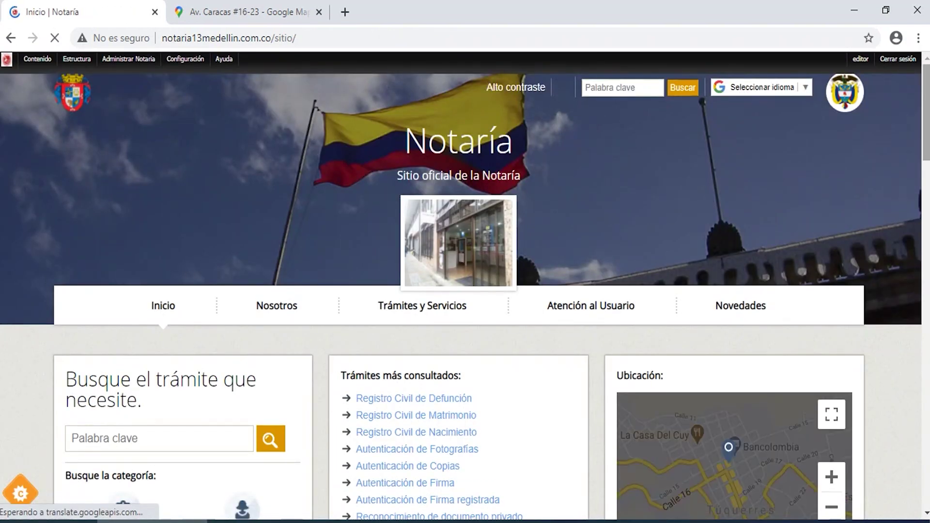
scroll(792, 484, down, 3)
scroll(465, 290, down, 1)
scroll(465, 291, up, 5)
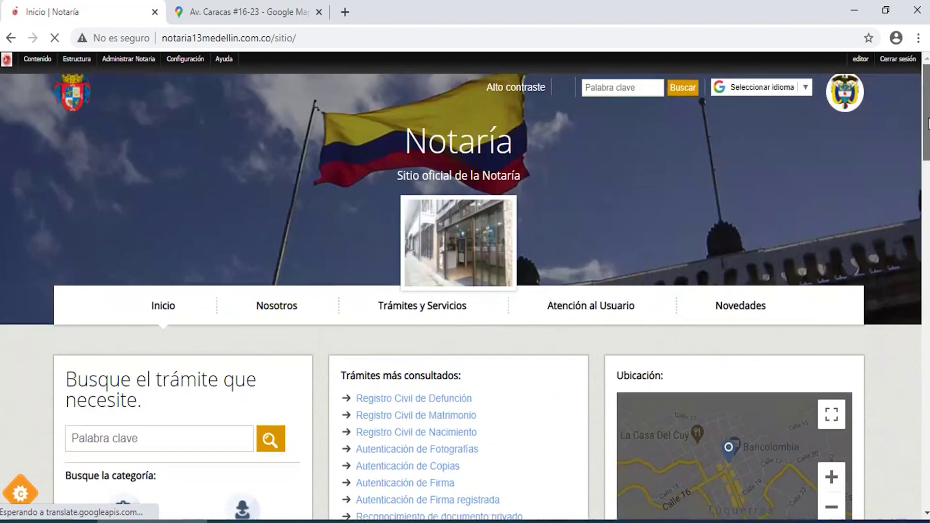
mouse_move(40, 60)
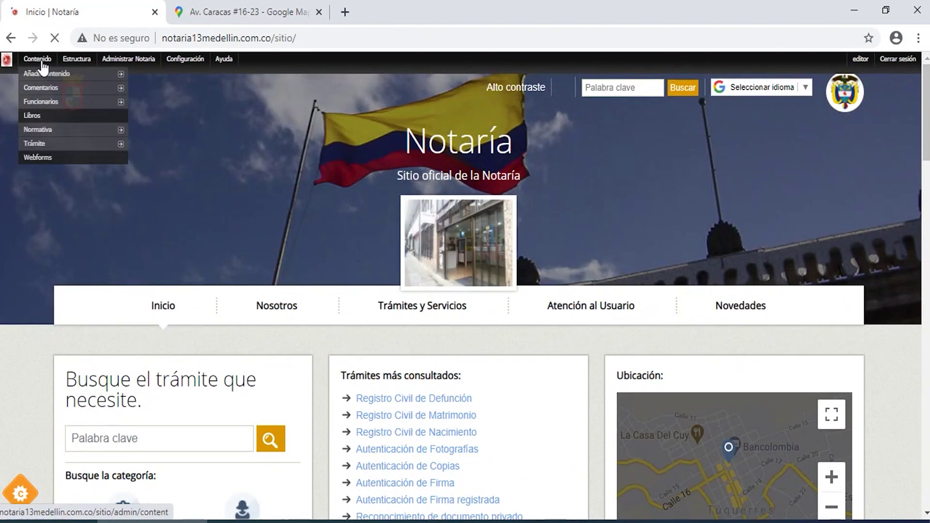
mouse_move(43, 79)
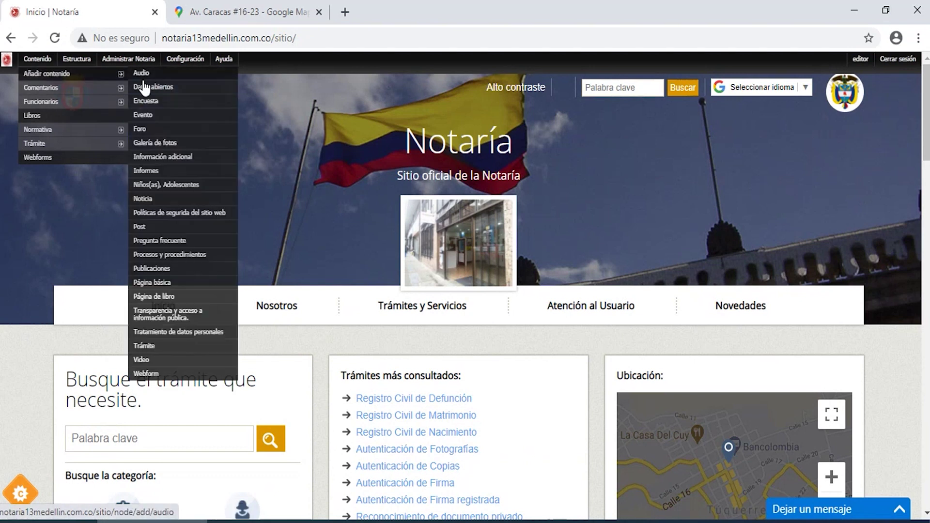
Start a Políticas de segurida del sitio web page titled 'hdfgdhsdjsaio' with placeholder description 'sjsfhaskdfjsahdoaskldjsa'.
click(172, 217)
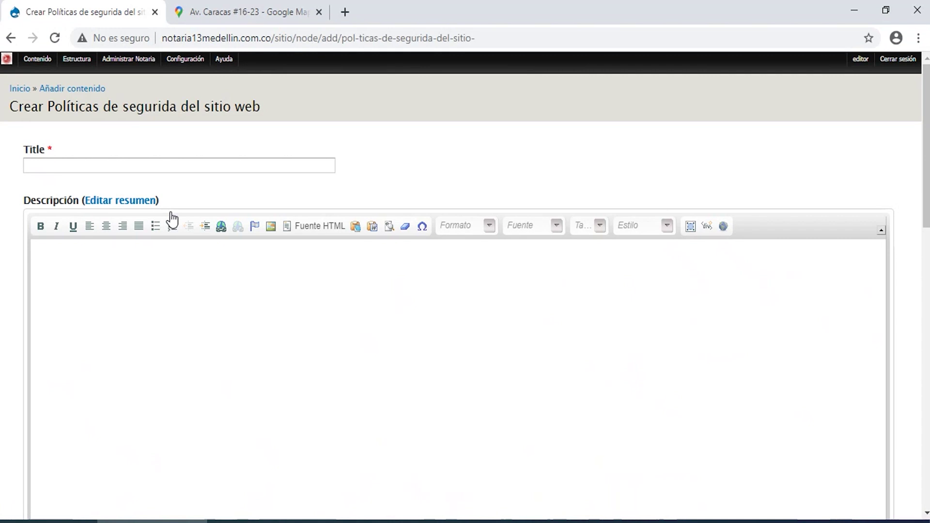
click(94, 164)
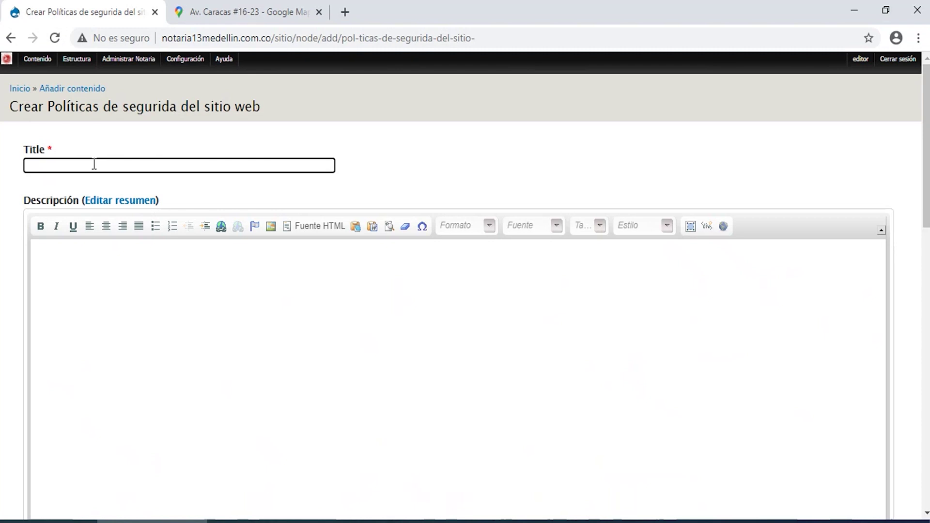
text(hdfgdhsdjsaio)
click(98, 303)
text(sjsfhaskdfjsahdoaskldjsa)
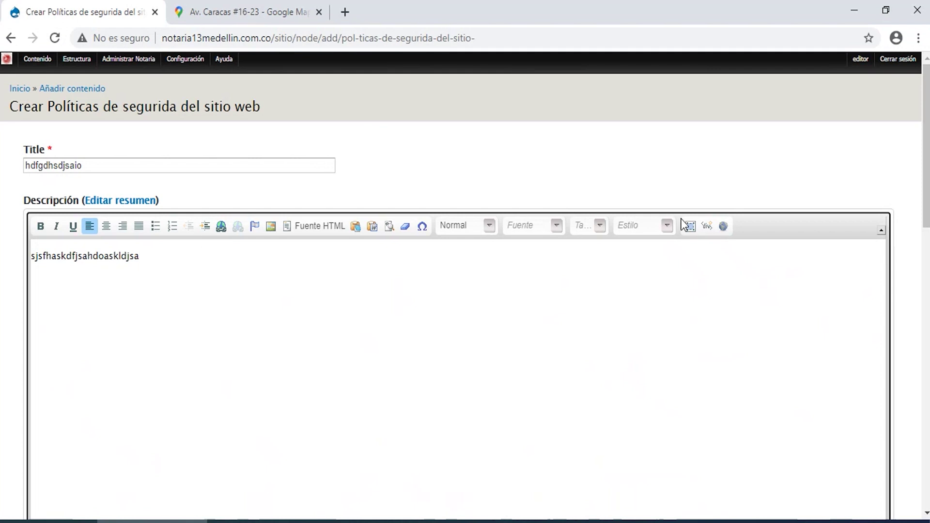
drag(926, 153, 929, 298)
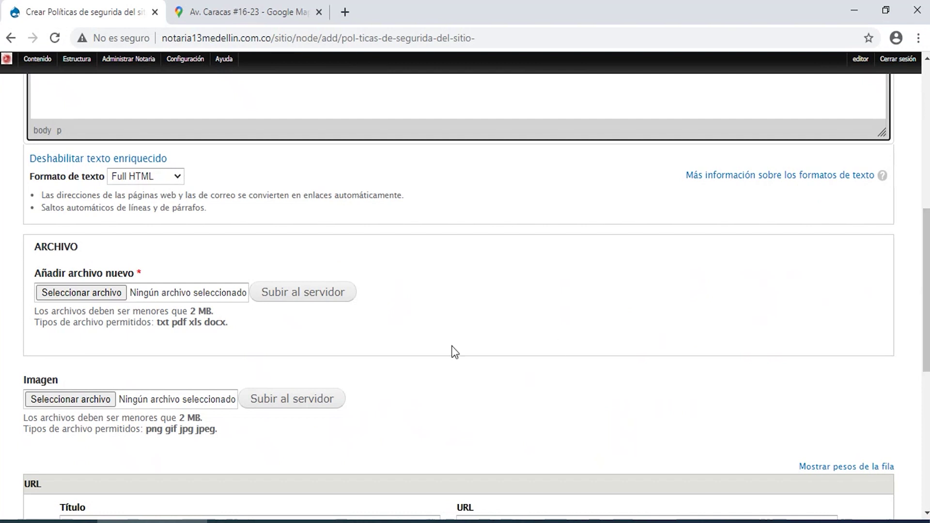
Attach the MANUAL DE IDENTIDAD CORPORATIVA PDF to the page's ARCHIVO field.
click(81, 293)
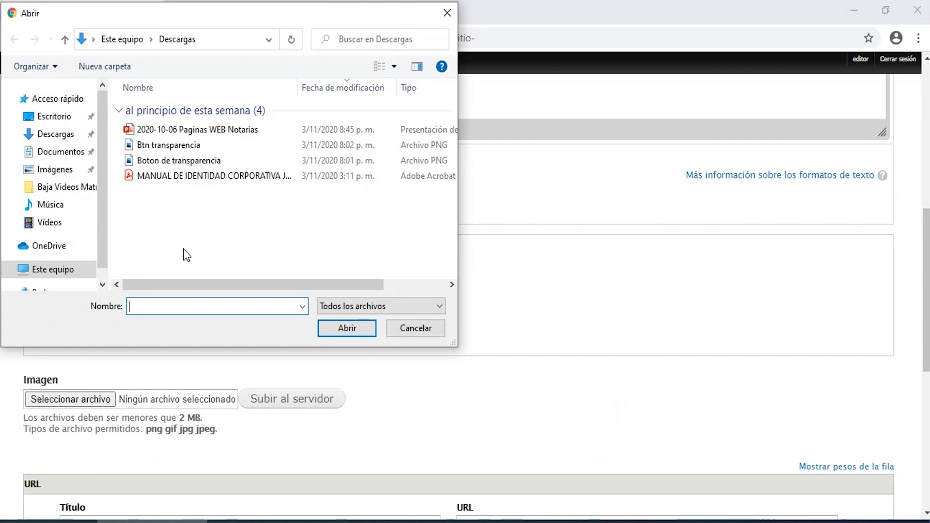
click(170, 176)
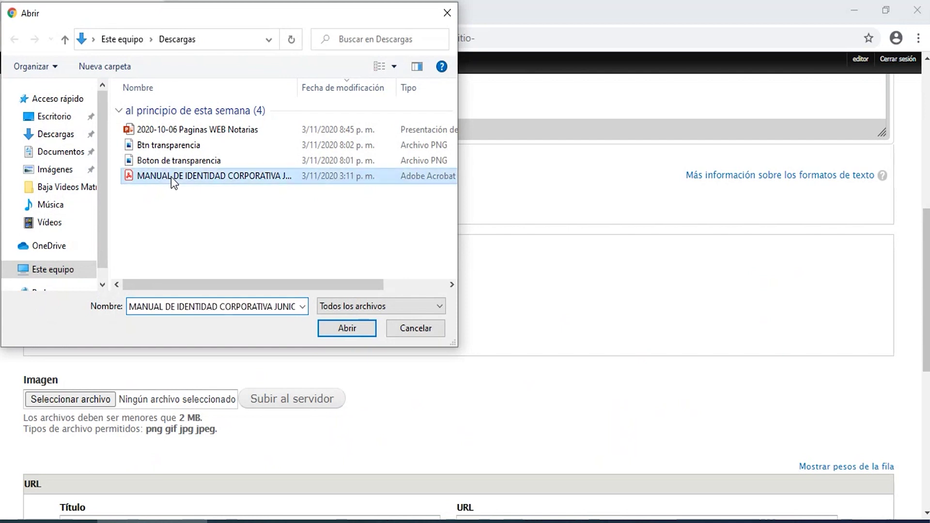
click(352, 332)
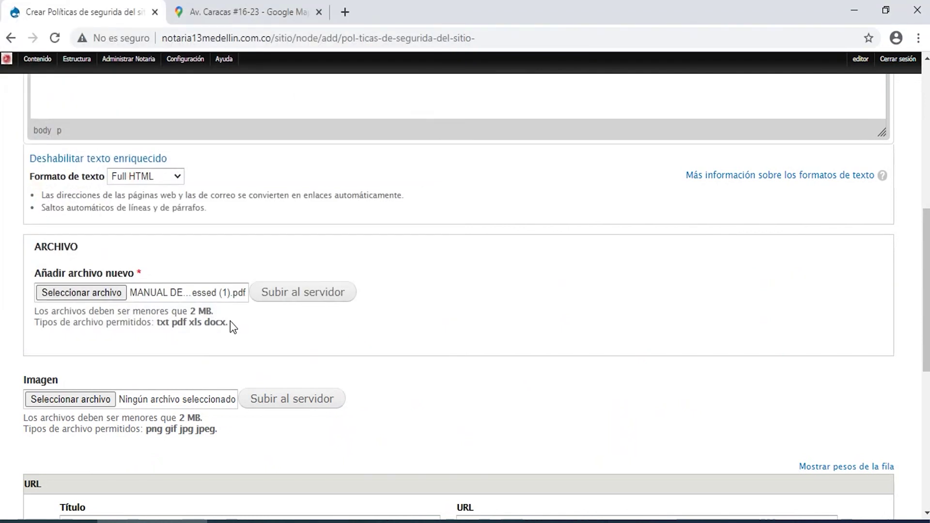
drag(229, 323, 158, 324)
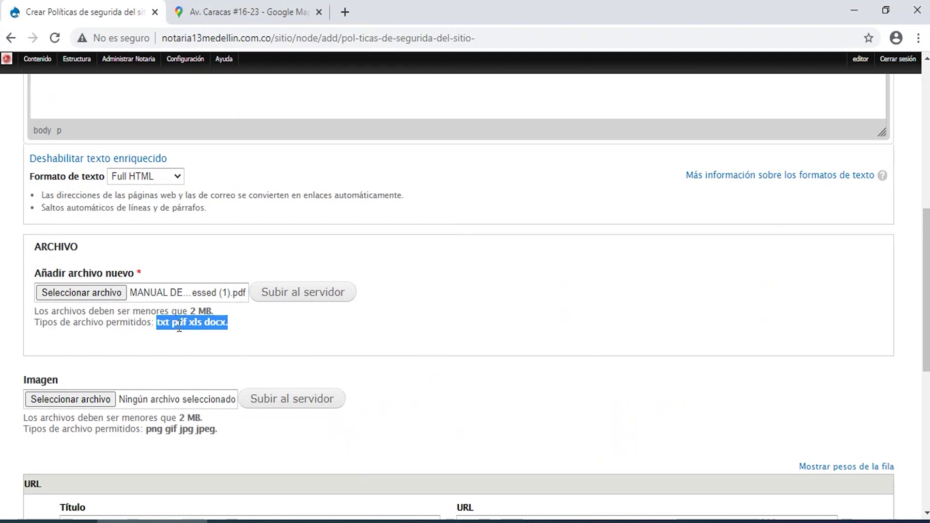
Save the new security policy page with Guardar.
scroll(457, 269, down, 3)
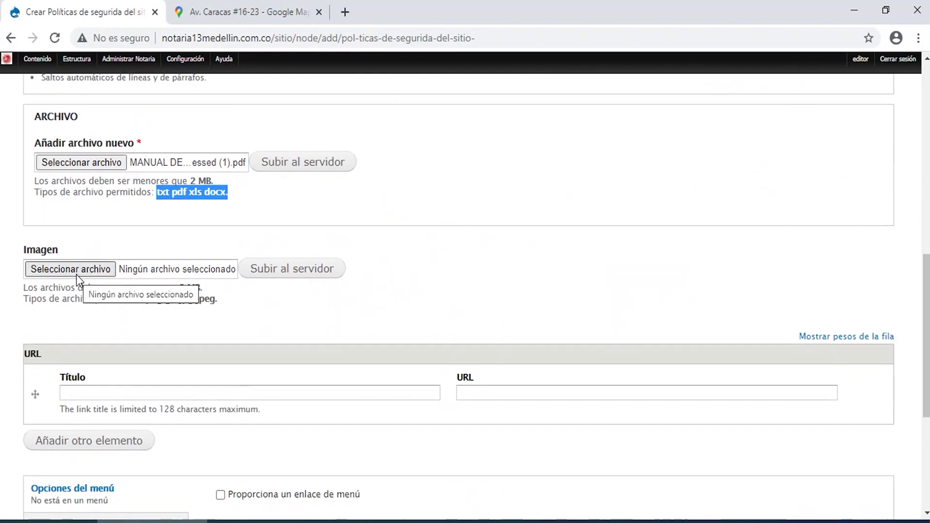
click(85, 395)
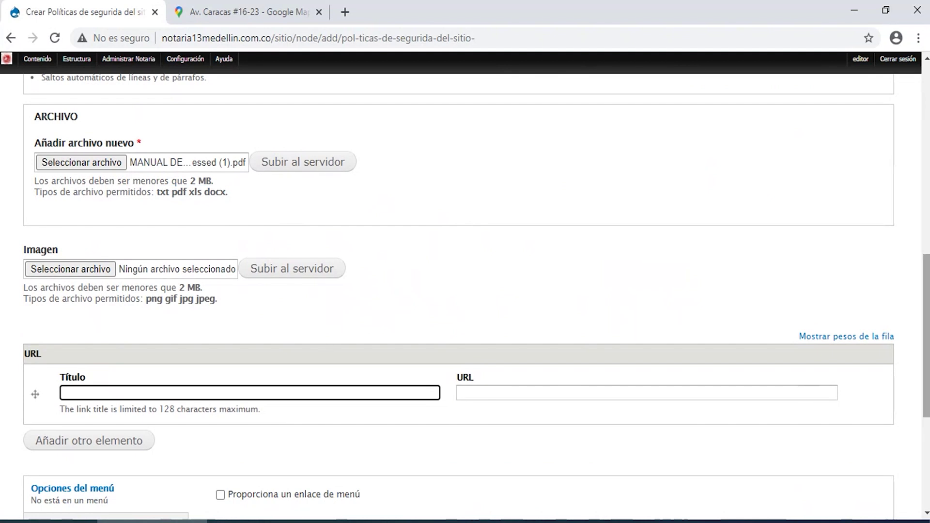
scroll(257, 421, down, 5)
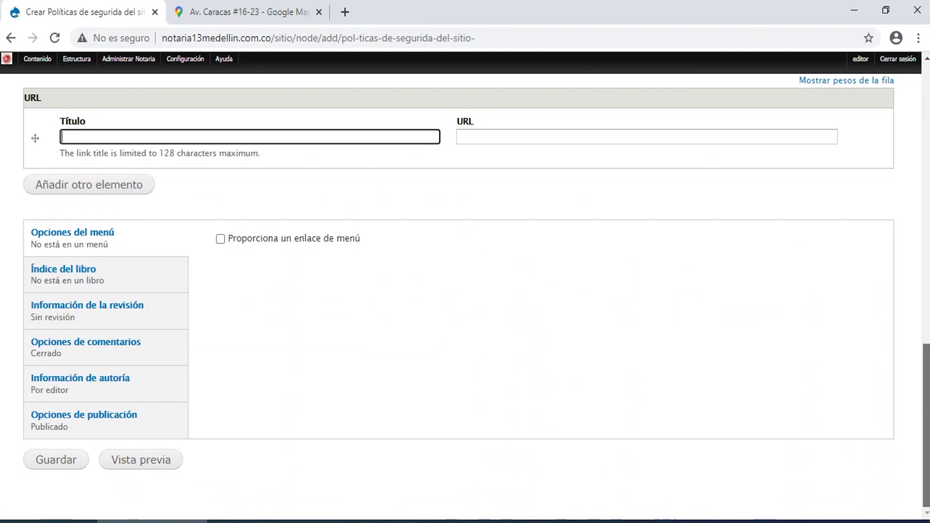
click(51, 463)
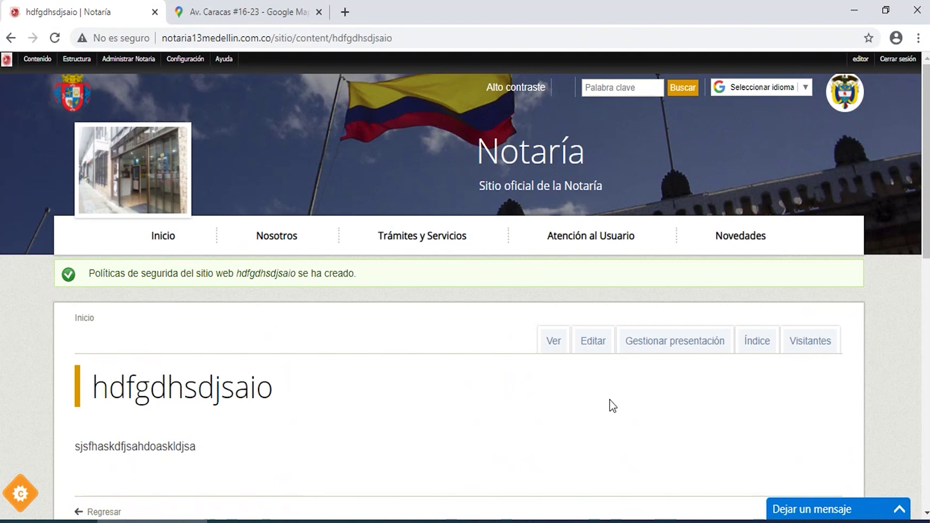
scroll(929, 265, down, 2)
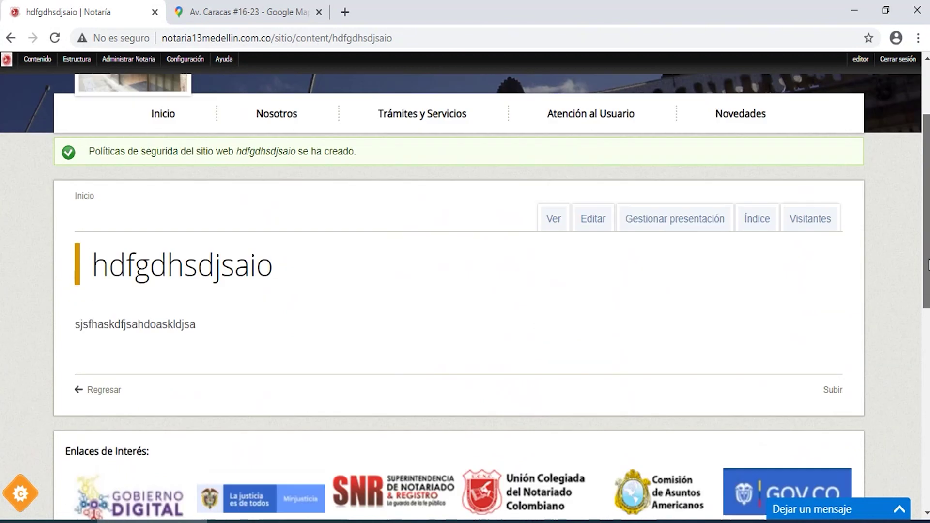
scroll(929, 265, up, 2)
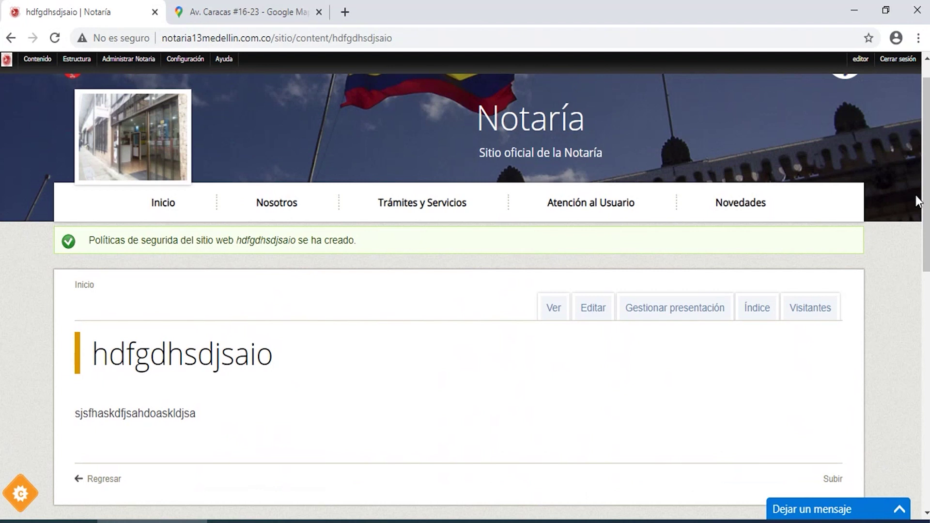
scroll(924, 196, up, 1)
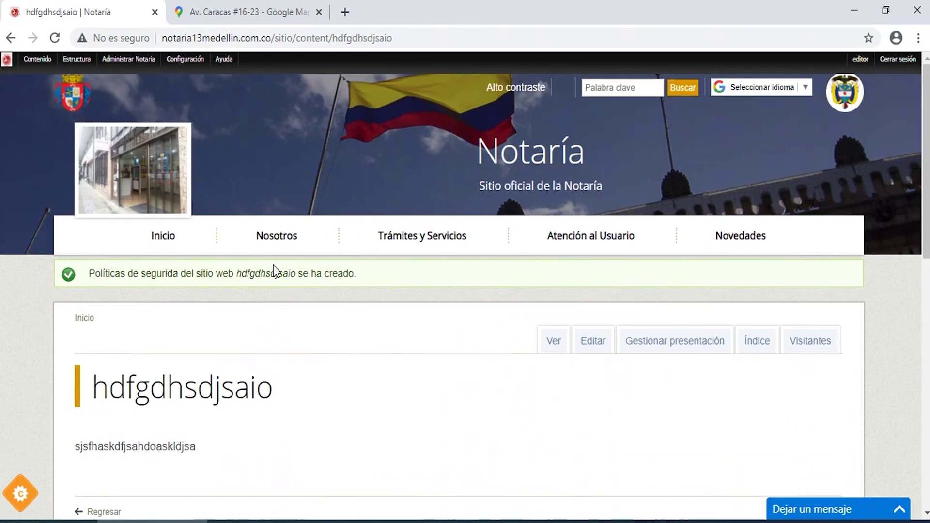
drag(275, 259, 231, 204)
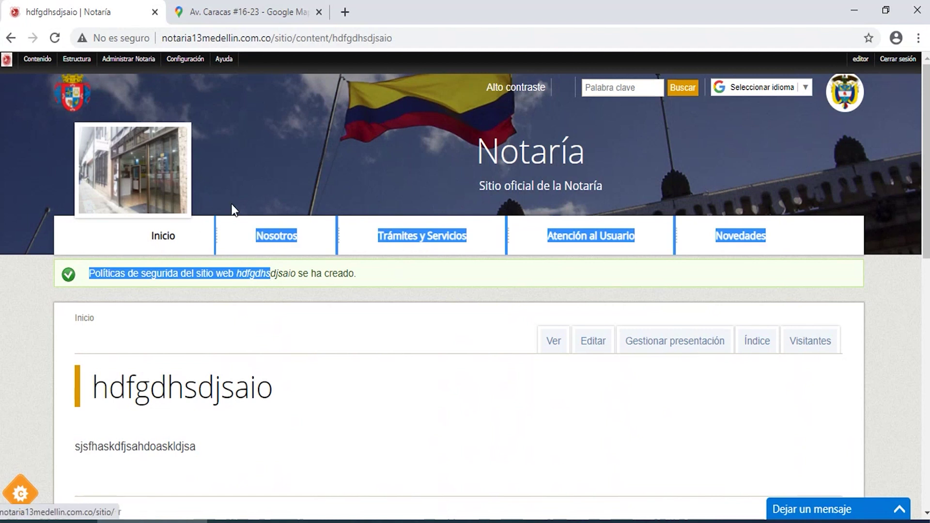
Navigate Nosotros > Transparencia > Transparencia y acceso a la información pública.
click(276, 236)
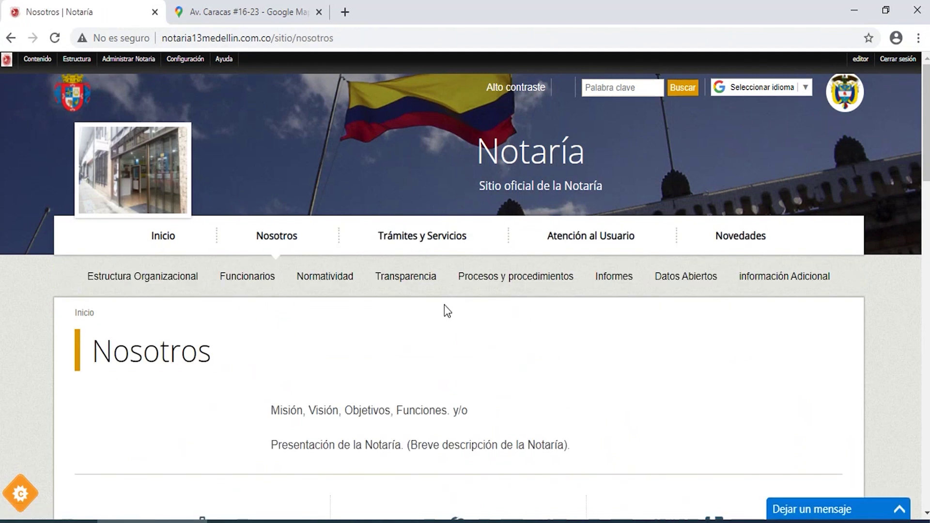
click(411, 277)
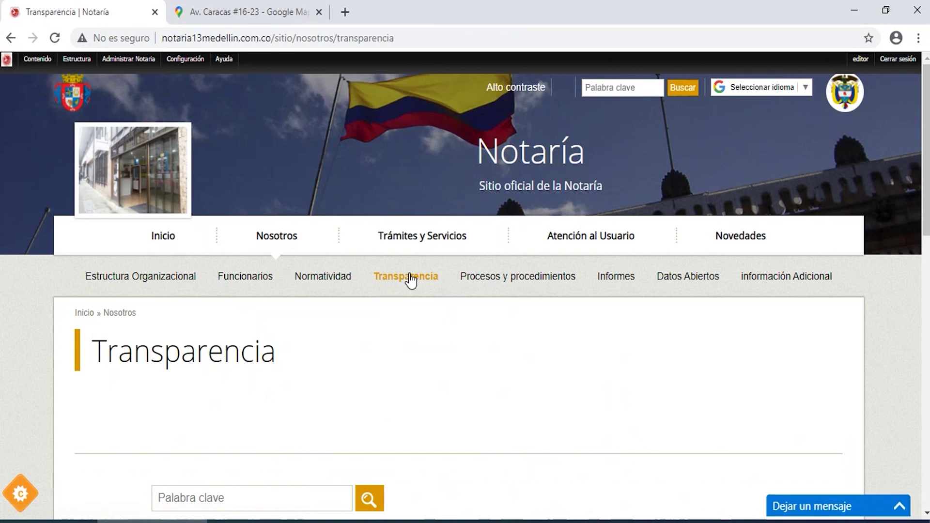
drag(926, 218, 926, 298)
click(415, 335)
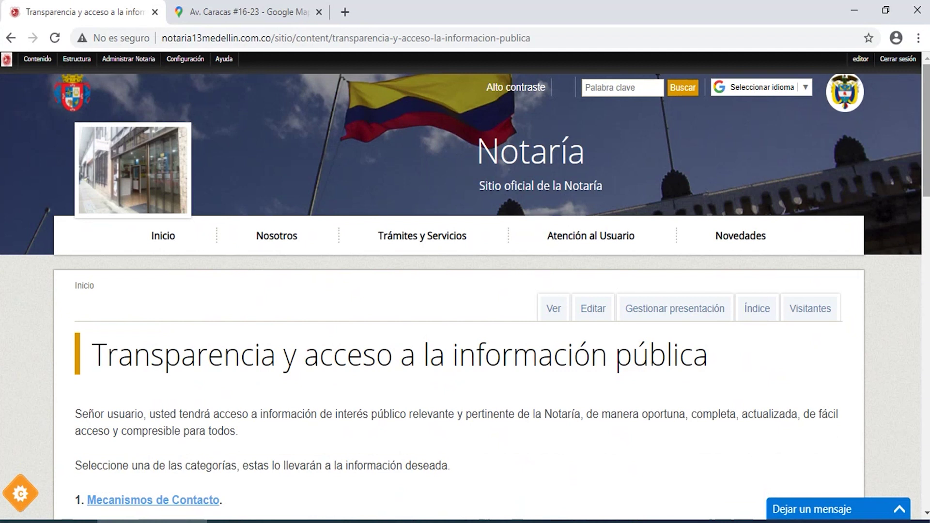
scroll(464, 290, down, 9)
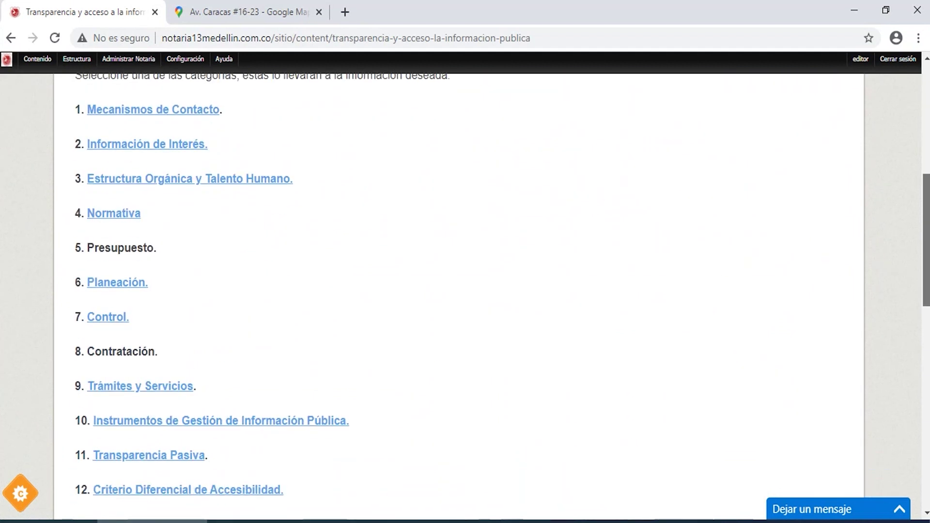
scroll(382, 385, down, 1)
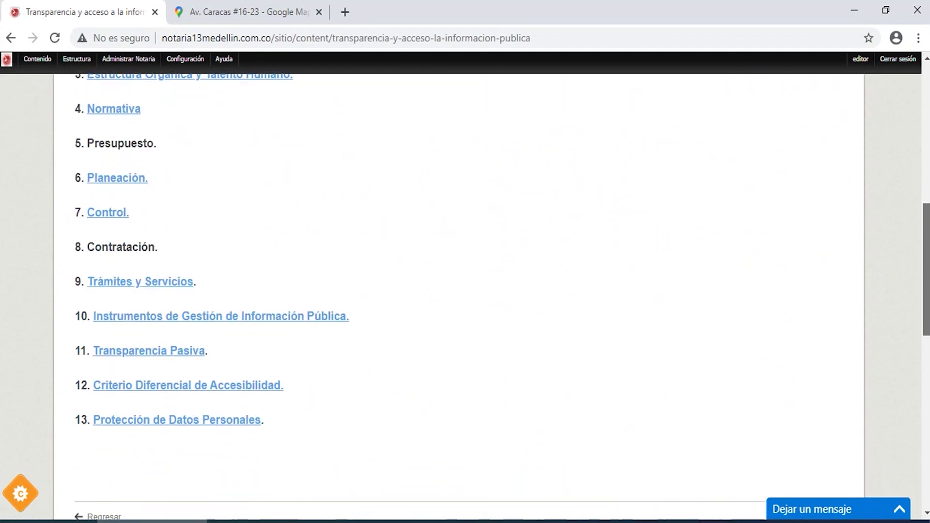
Open 13. Protección de Datos Personales > Políticas de seguridad del sitio web, view hdfgdhsdjsaio, then return home.
click(165, 421)
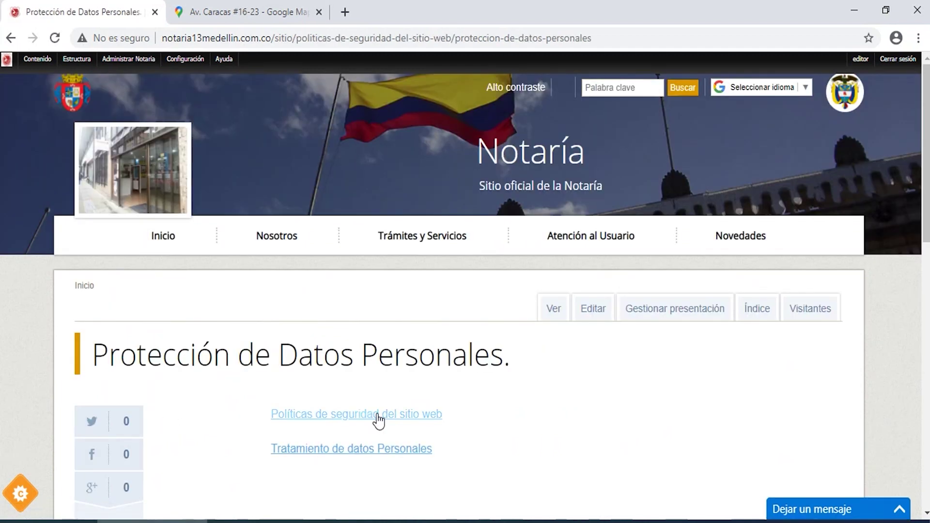
click(381, 415)
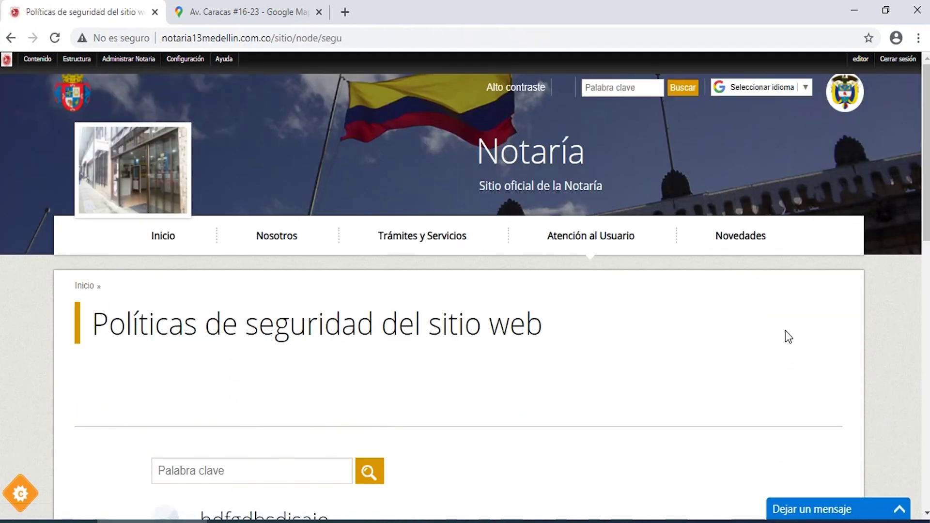
scroll(491, 297, down, 5)
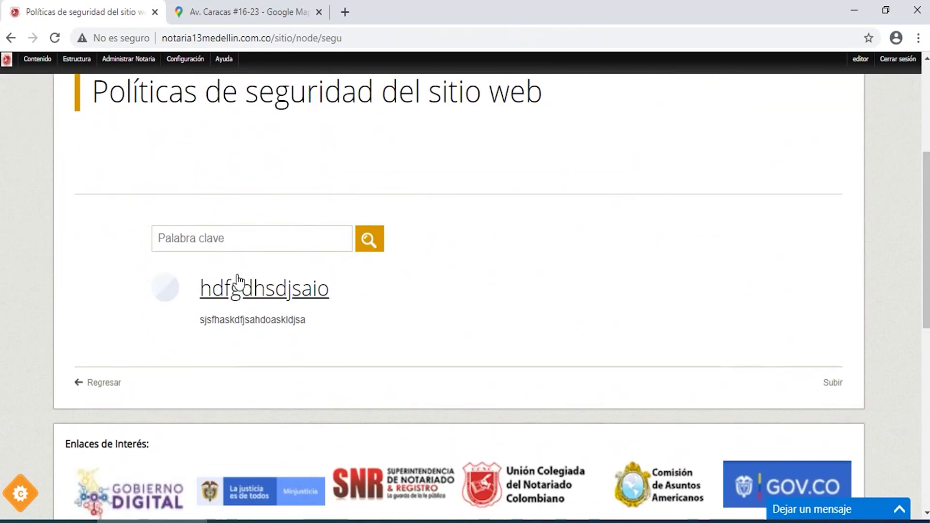
click(255, 293)
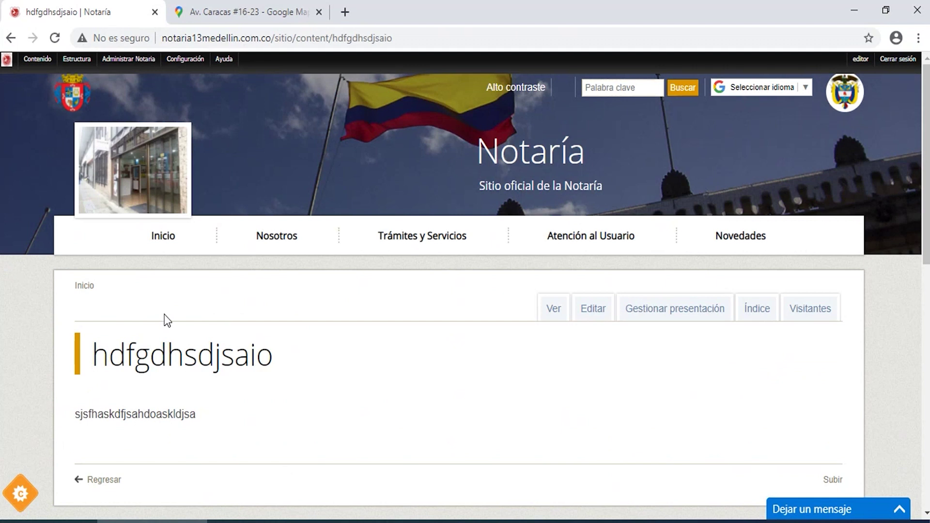
click(162, 238)
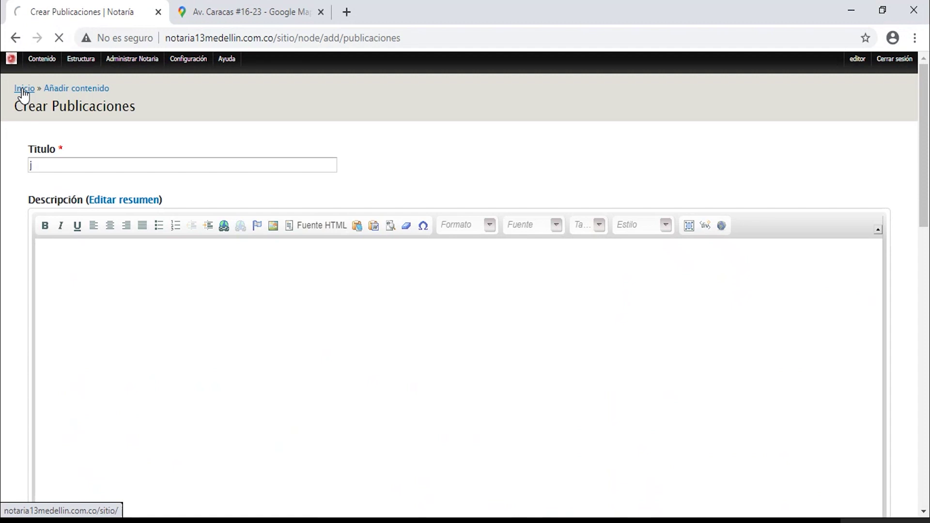
From the home page, start a new Publicaciones entry via Contenido > Añadir contenido.
click(23, 91)
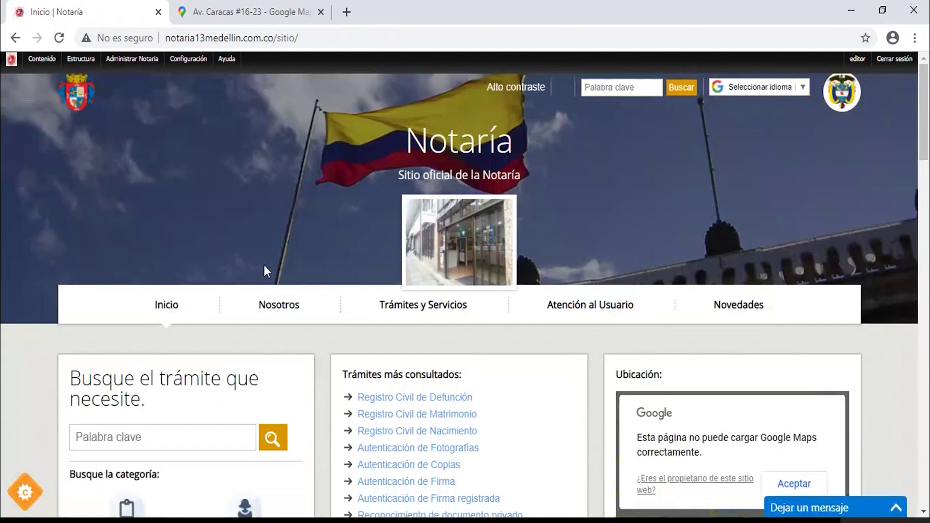
mouse_move(42, 60)
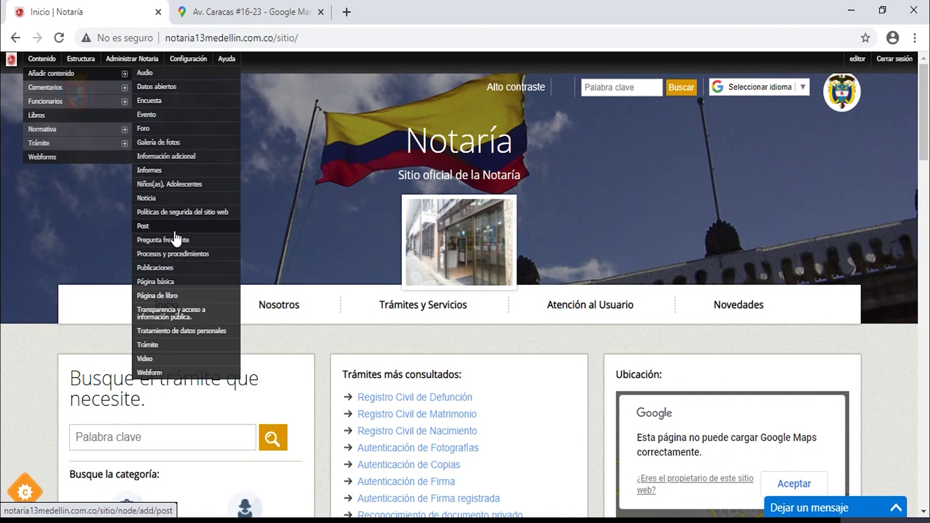
click(168, 271)
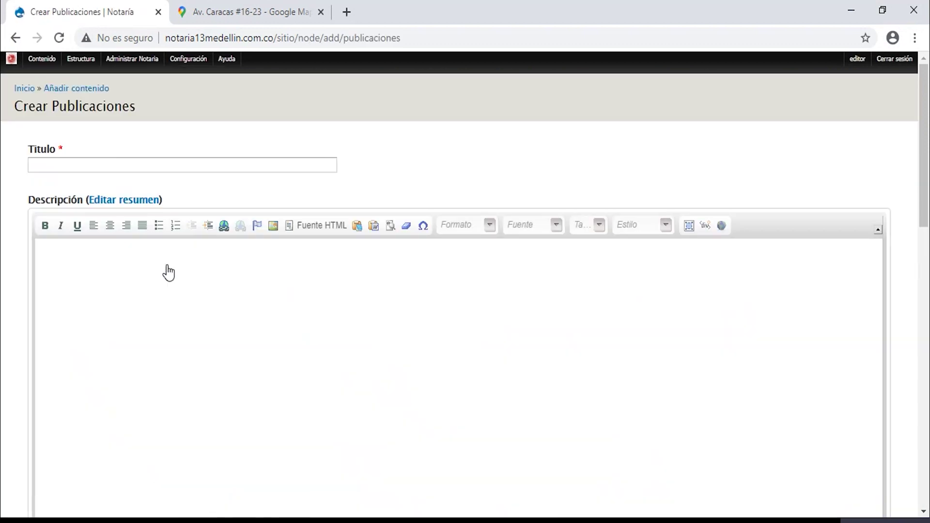
Enter the title 'hfdiurf' and placeholder description 'jghsiruweirewojre'.
click(117, 162)
text(hfdiurf)
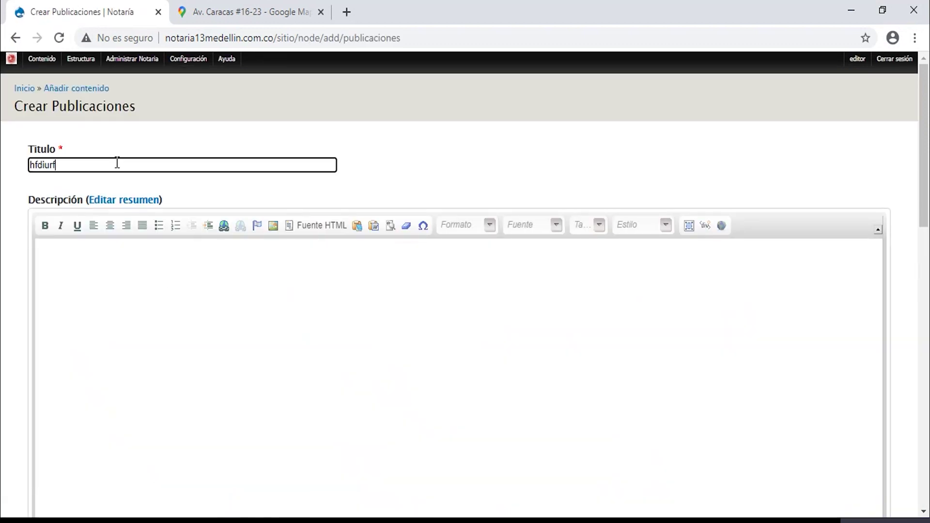
click(106, 355)
text(jghsiruweirewojre)
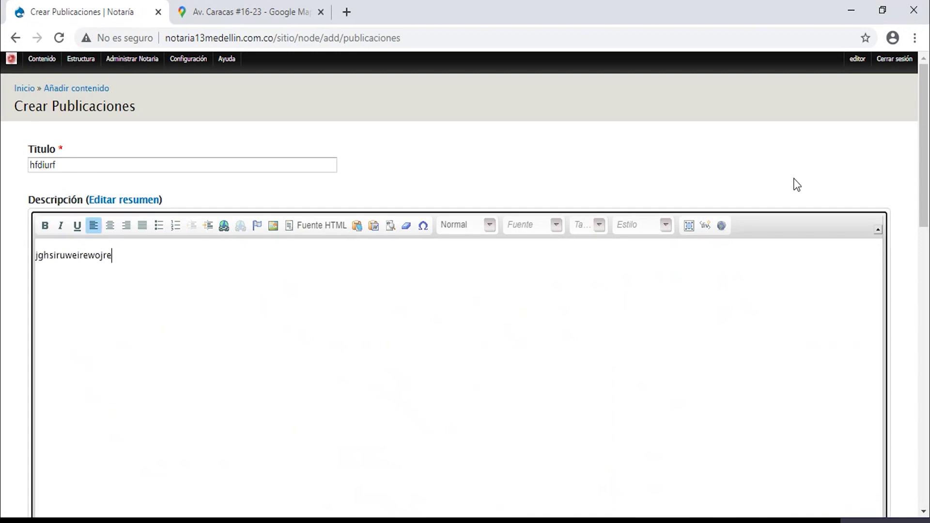
drag(925, 157, 926, 323)
scroll(434, 249, down, 1)
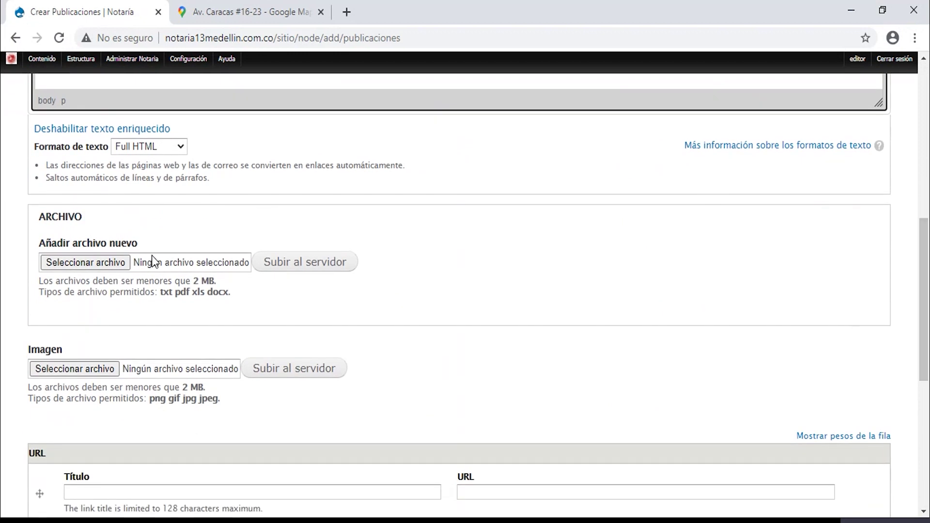
Upload the corporate identity manual PDF to the publication's ARCHIVO field.
click(121, 262)
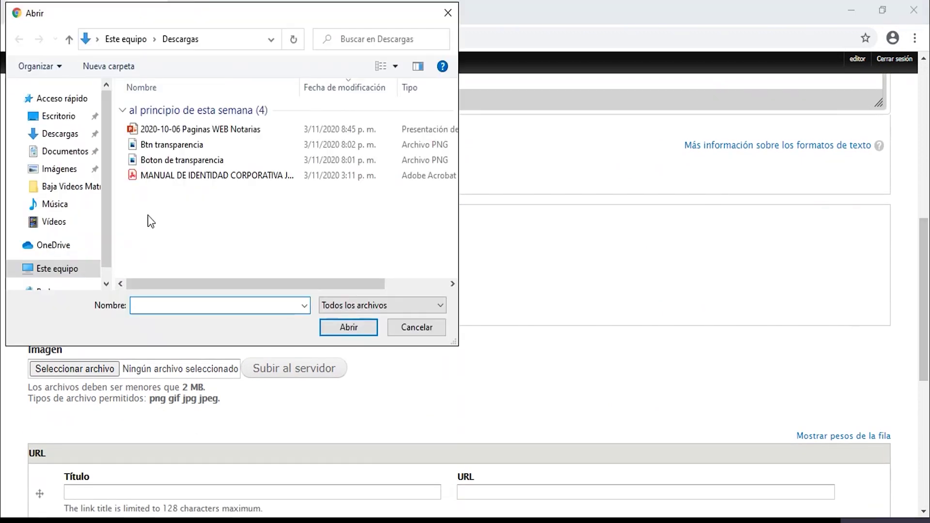
click(213, 176)
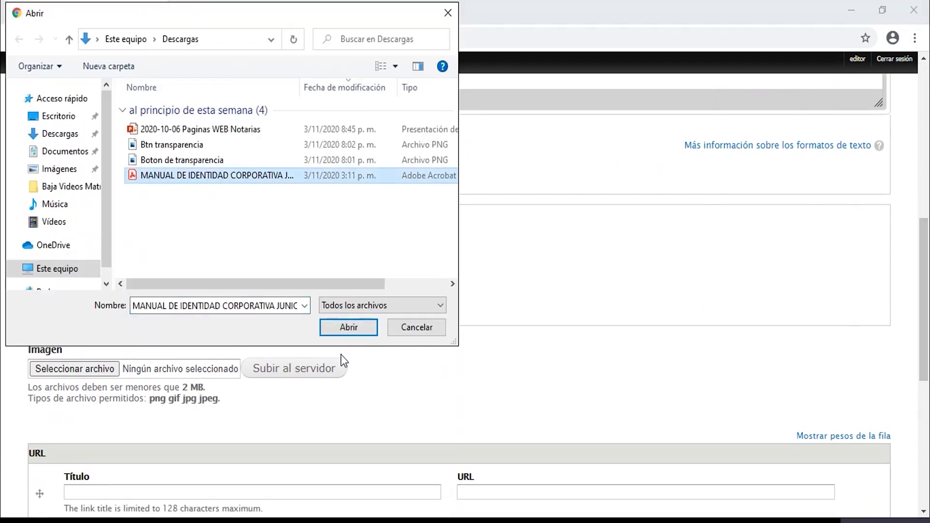
click(358, 332)
click(306, 263)
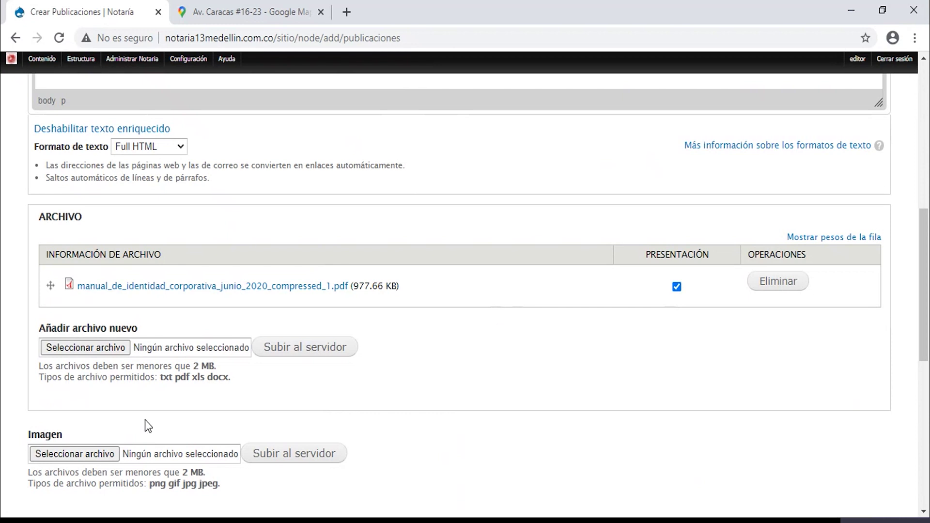
Upload btn_transparencia.png as the publication's Imagen and save the publication.
click(78, 458)
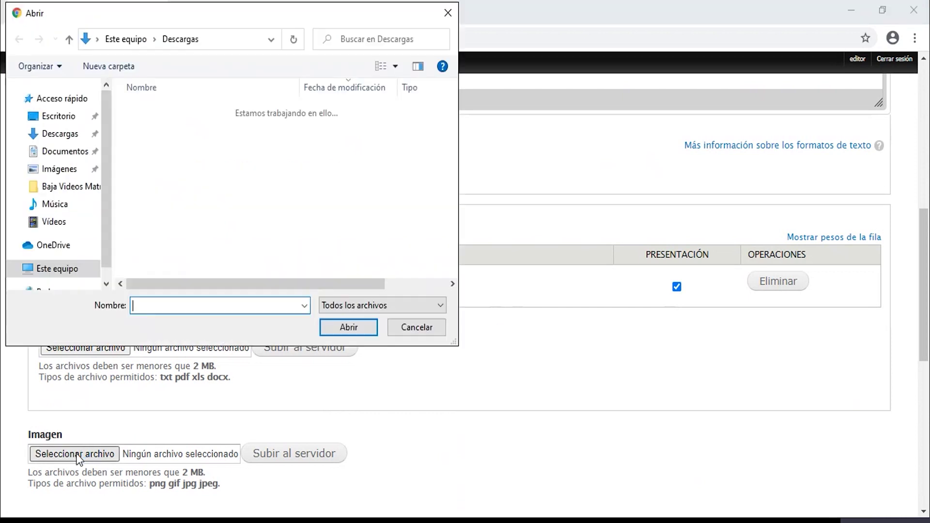
click(170, 145)
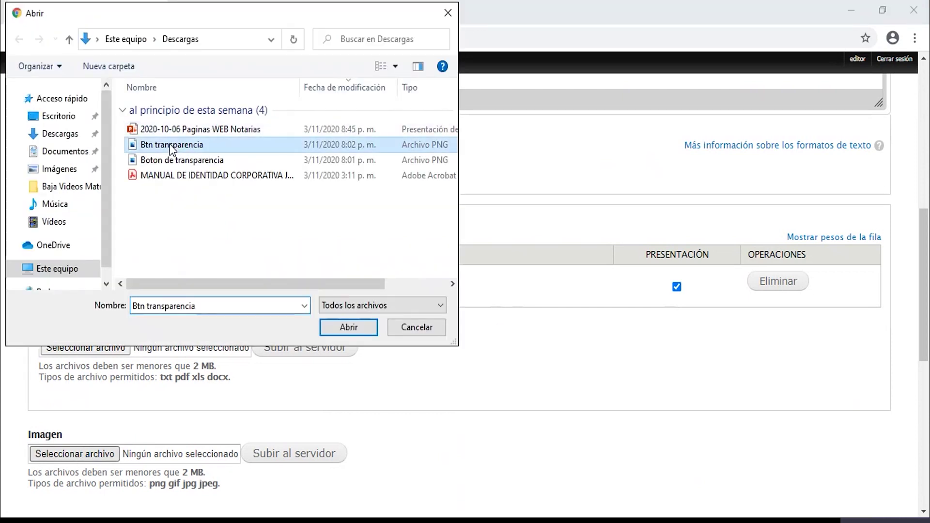
click(357, 327)
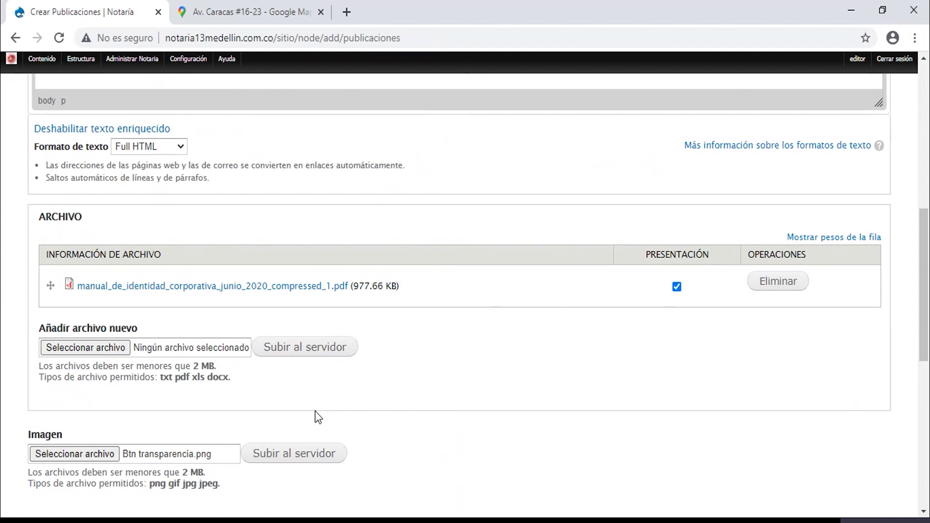
click(307, 455)
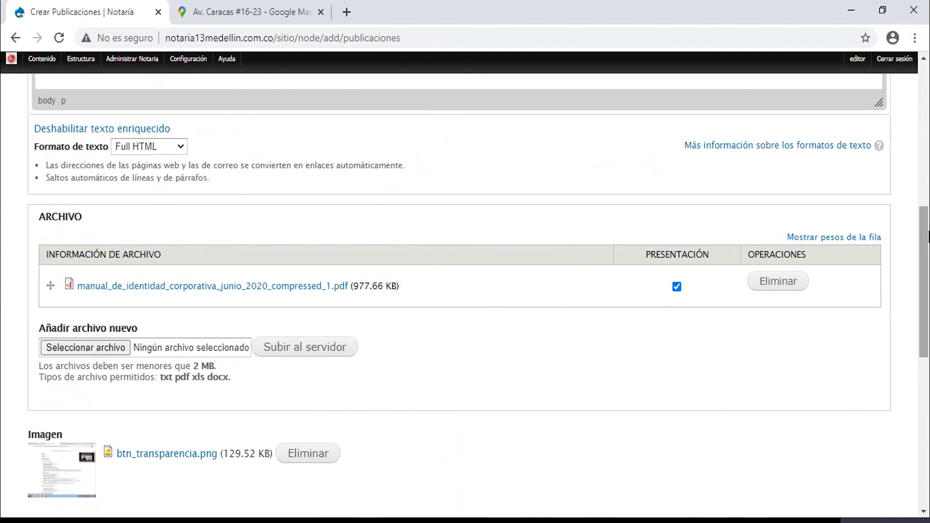
drag(926, 228, 928, 416)
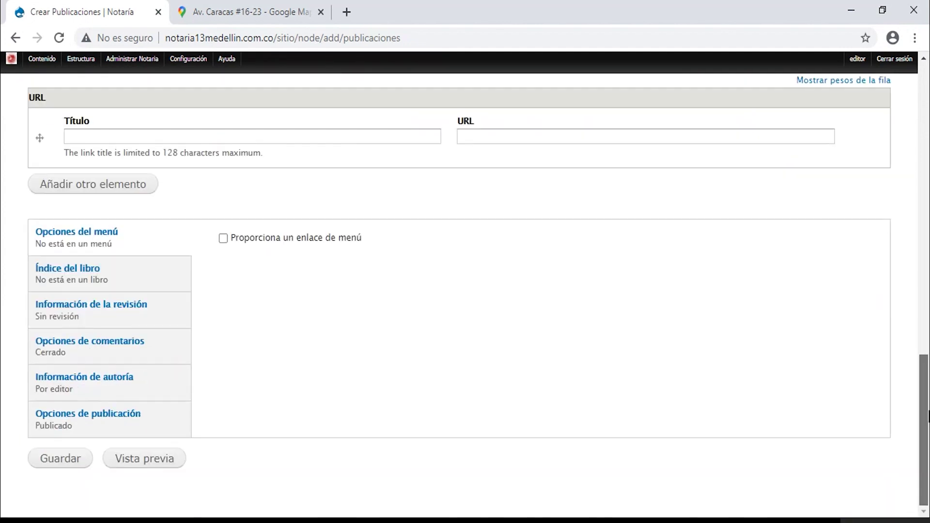
click(63, 459)
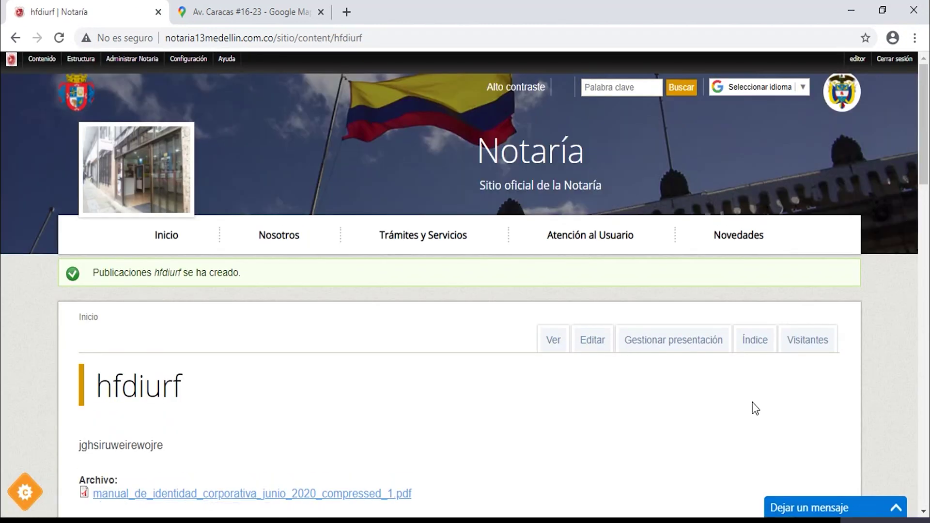
Open the hfdiurf page from Novedades > Publicaciones, then go to Nosotros > Normatividad.
drag(926, 174, 927, 136)
click(741, 236)
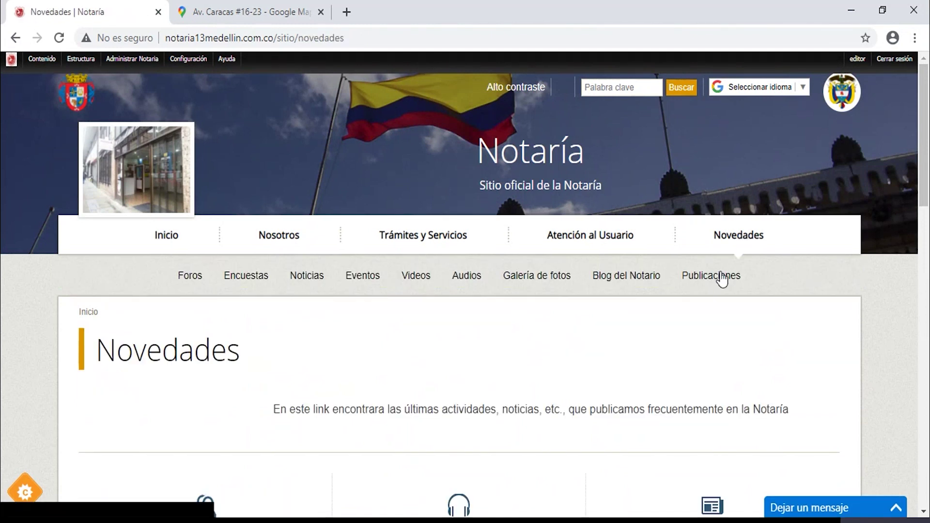
click(714, 278)
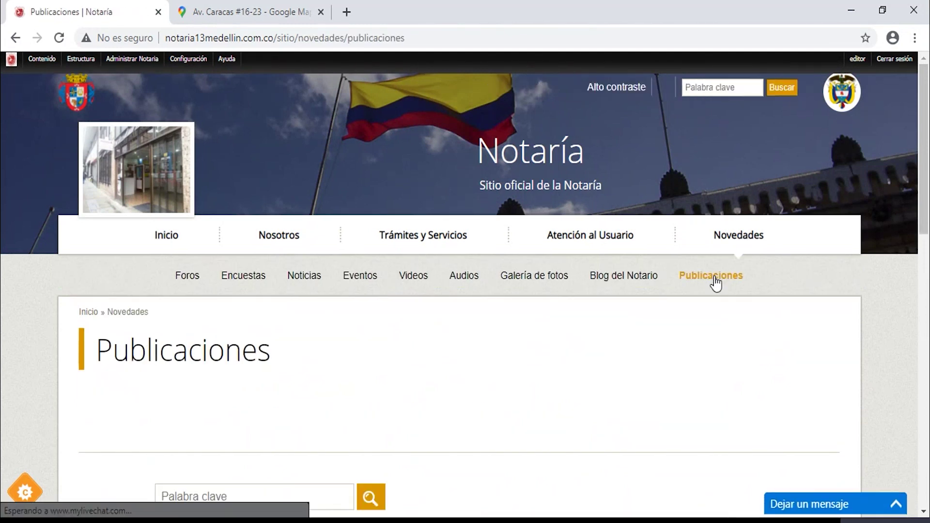
scroll(446, 262, down, 6)
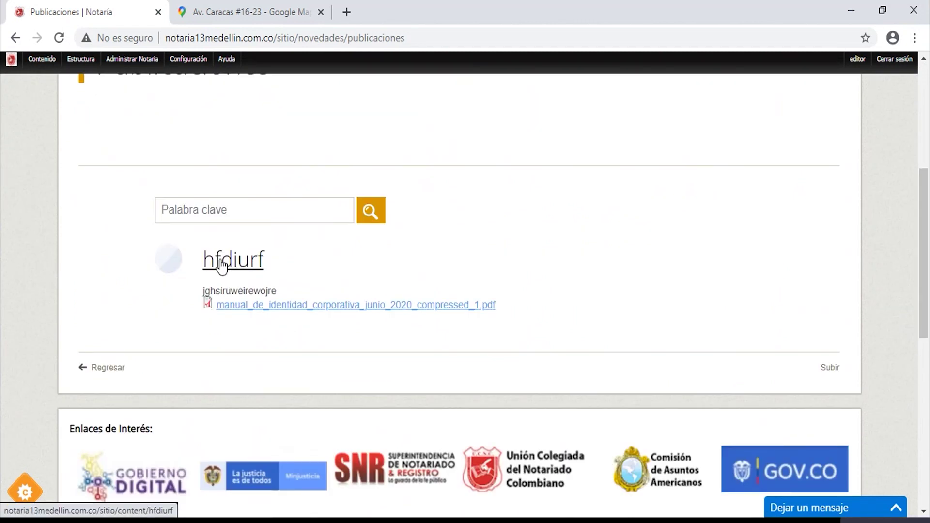
click(222, 264)
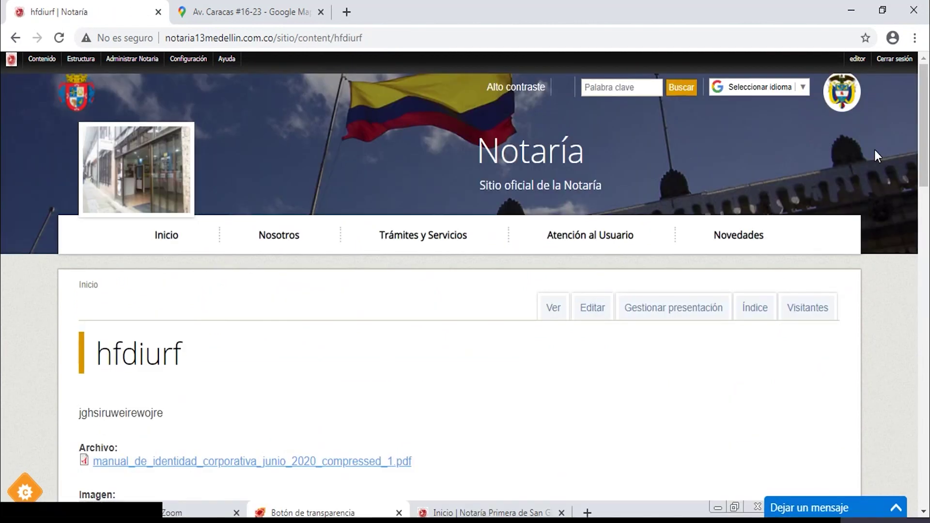
drag(926, 101, 926, 56)
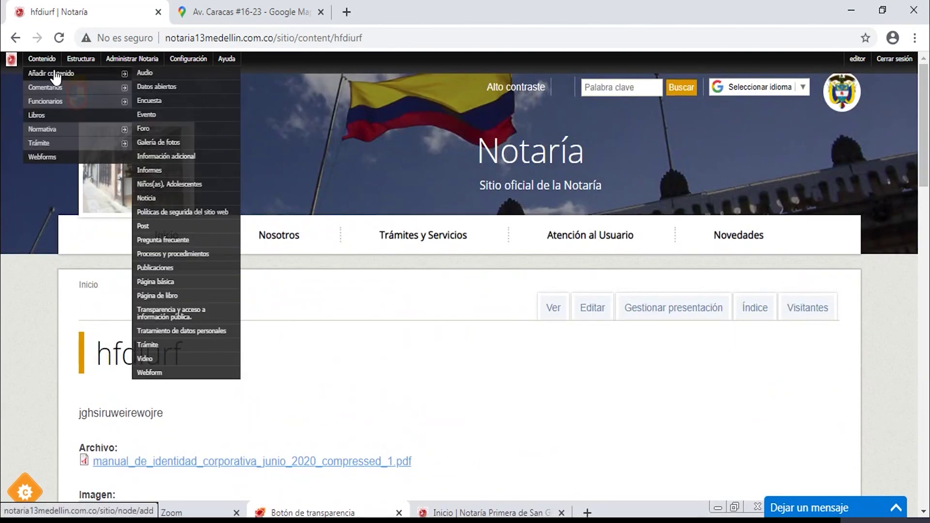
mouse_move(155, 71)
mouse_move(41, 58)
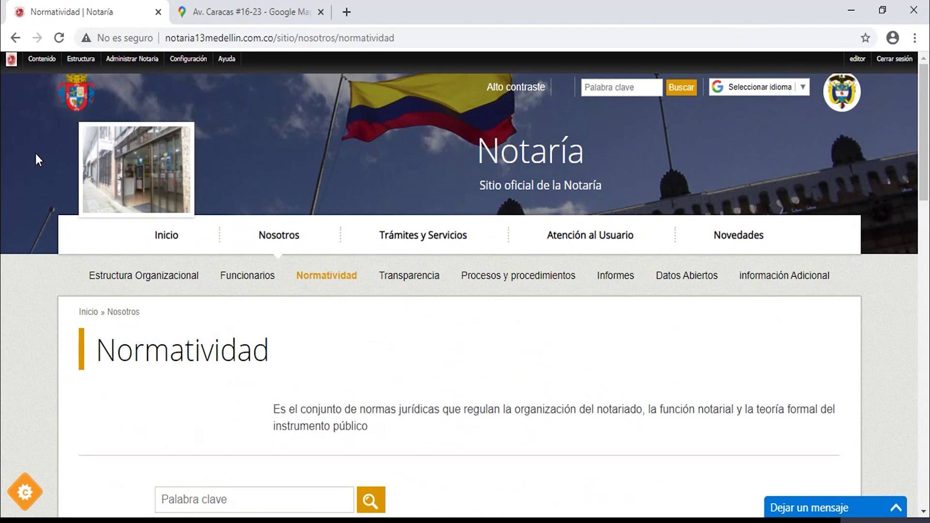
In Contenido, delete duhgsdifidsoip and hfdiurf, confirming each deletion.
mouse_move(42, 61)
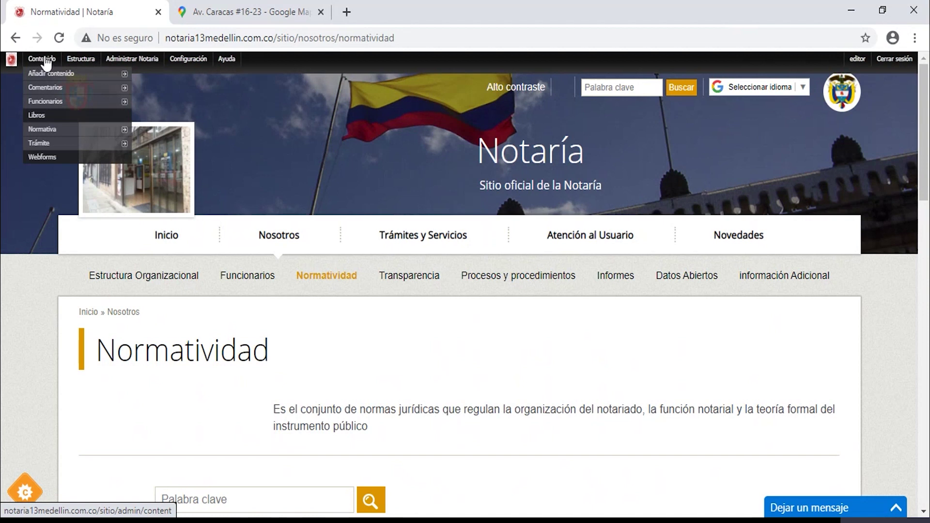
click(45, 60)
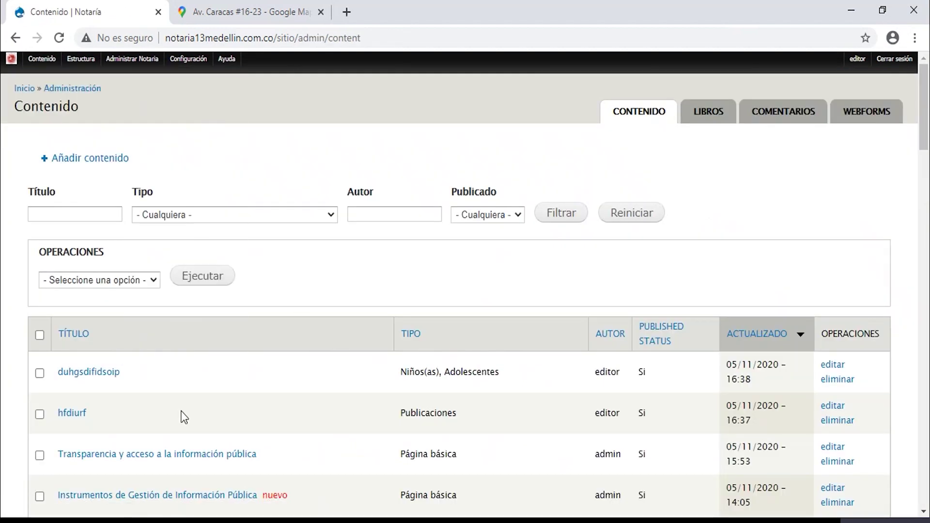
click(40, 374)
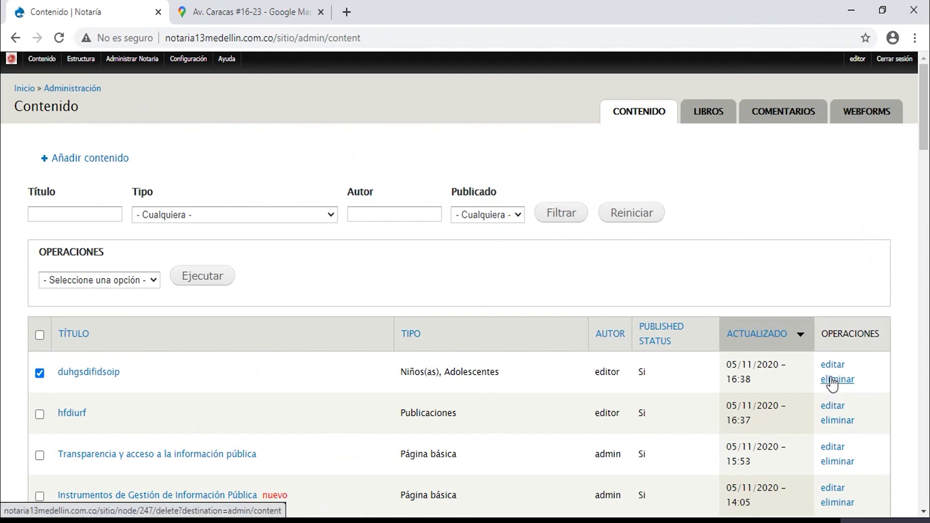
click(831, 381)
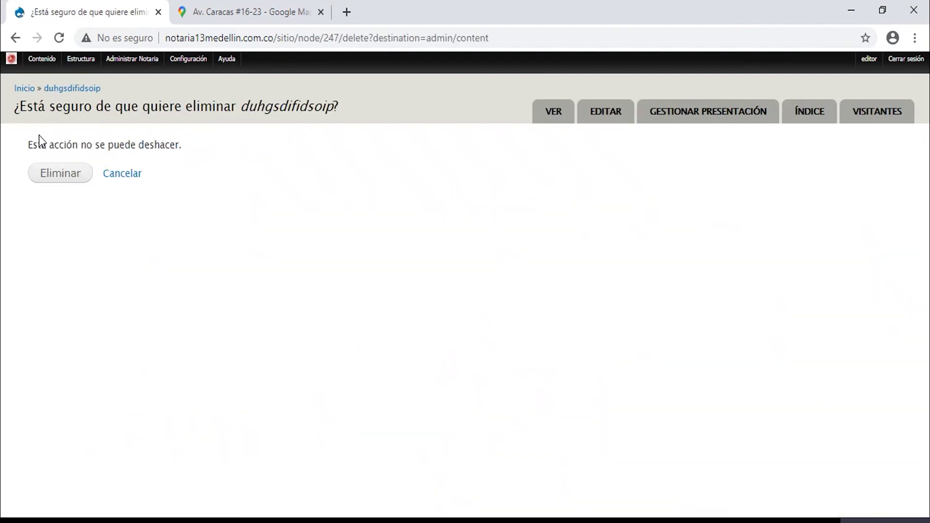
click(56, 176)
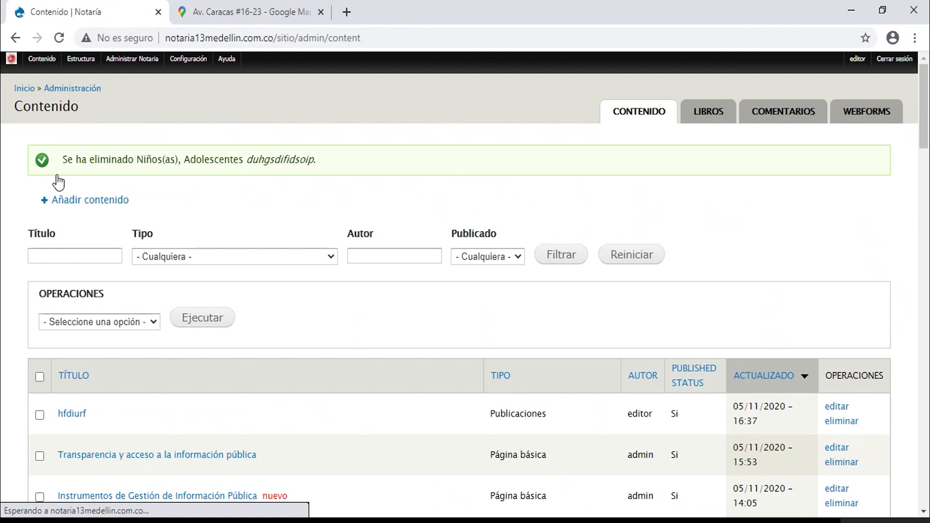
click(40, 415)
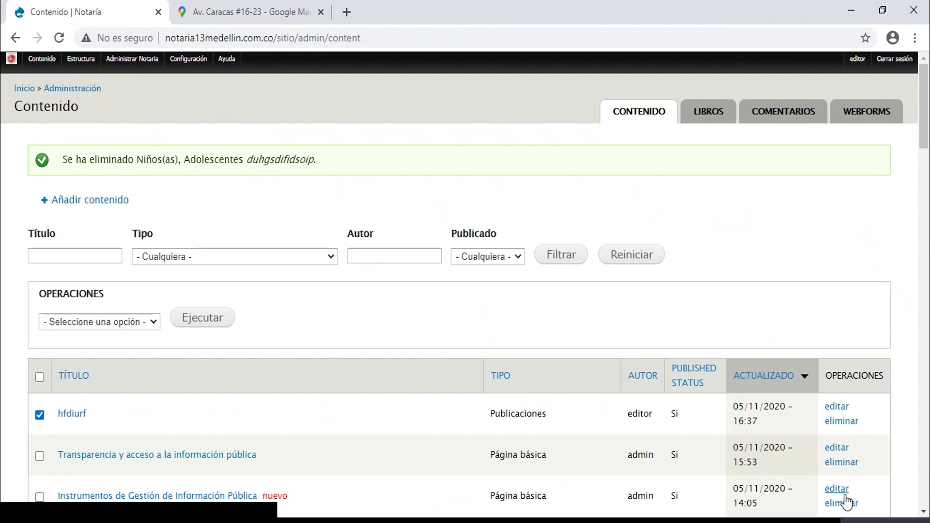
click(842, 420)
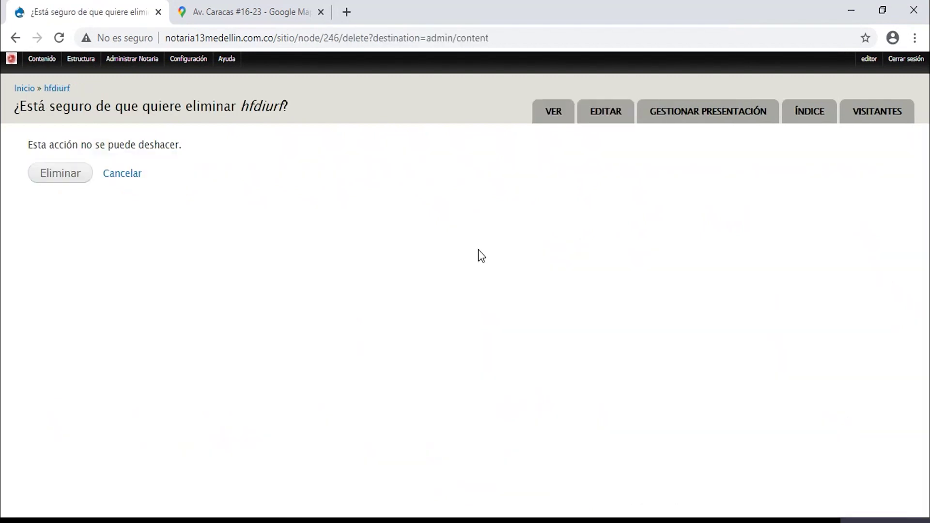
click(80, 182)
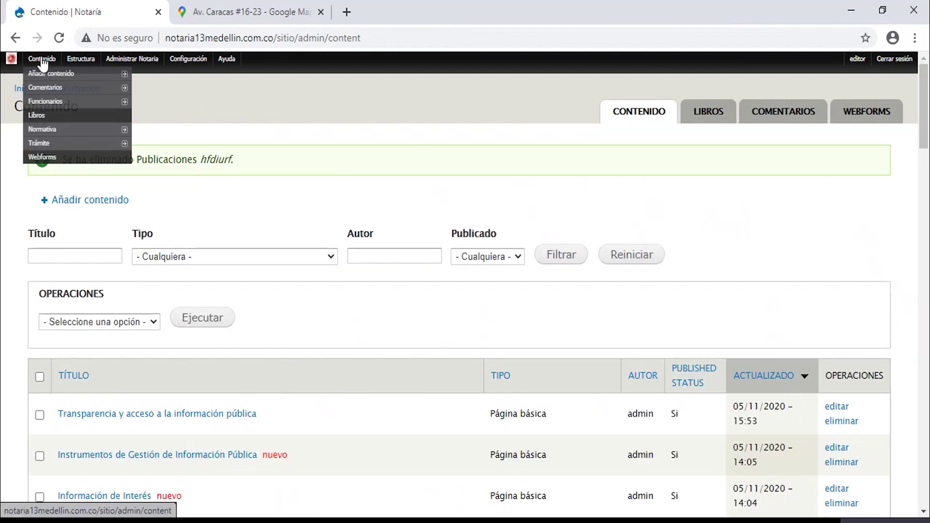
mouse_move(47, 63)
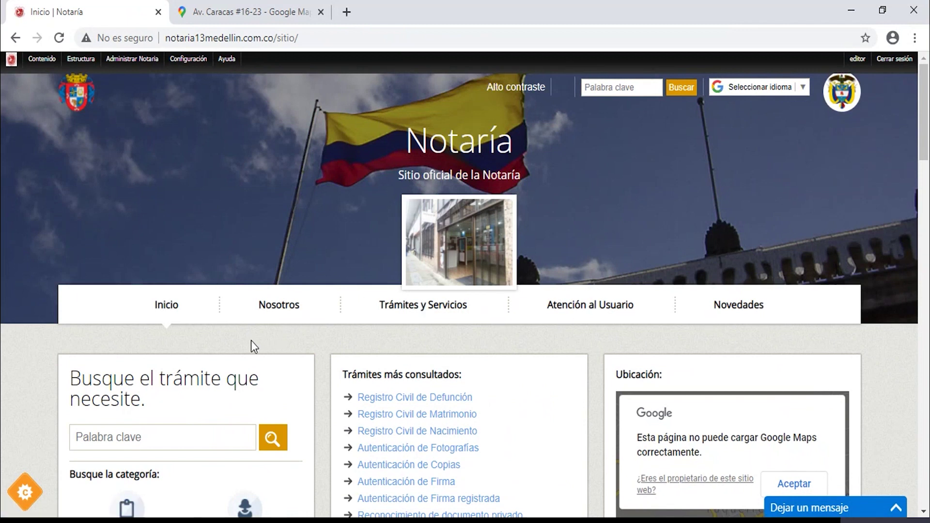
Open Nosotros and select its intro text, then go to Estructura > Taxonomía > Menú Principal.
click(266, 305)
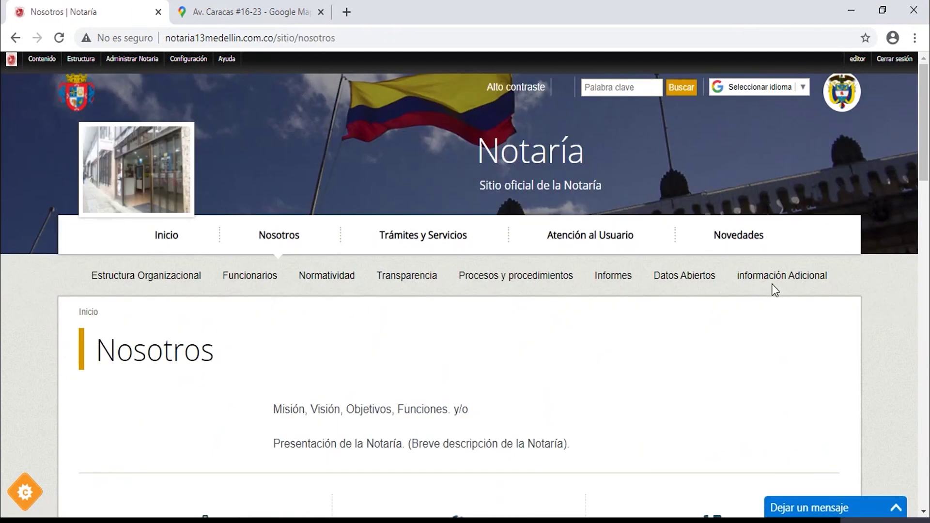
drag(925, 179, 925, 202)
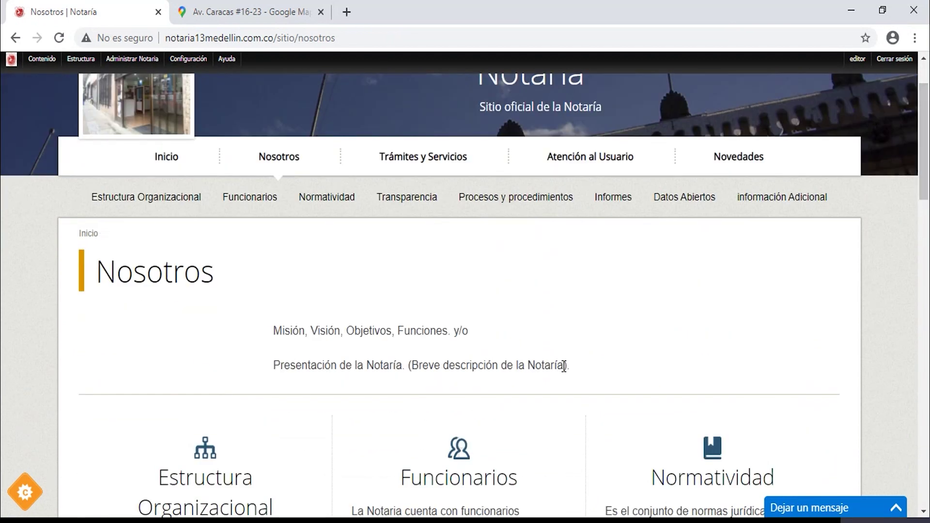
drag(571, 366, 248, 315)
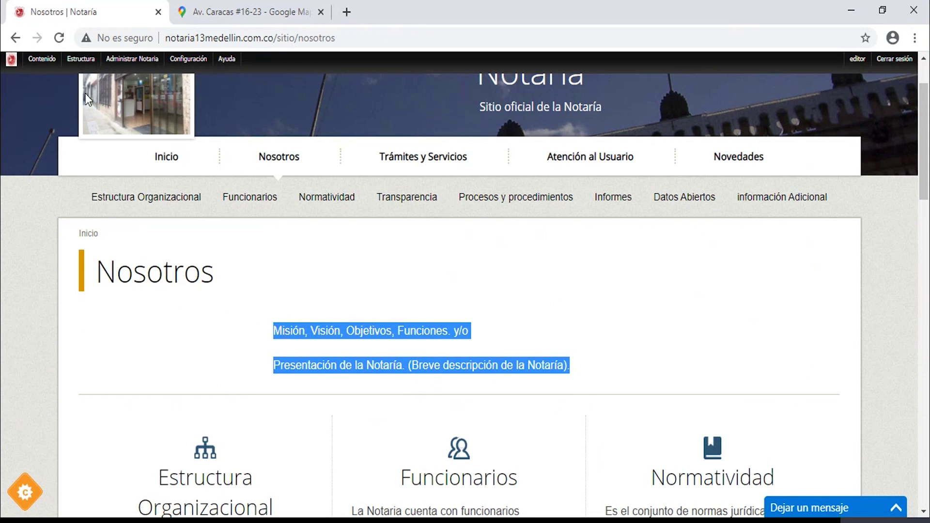
mouse_move(80, 59)
mouse_move(84, 103)
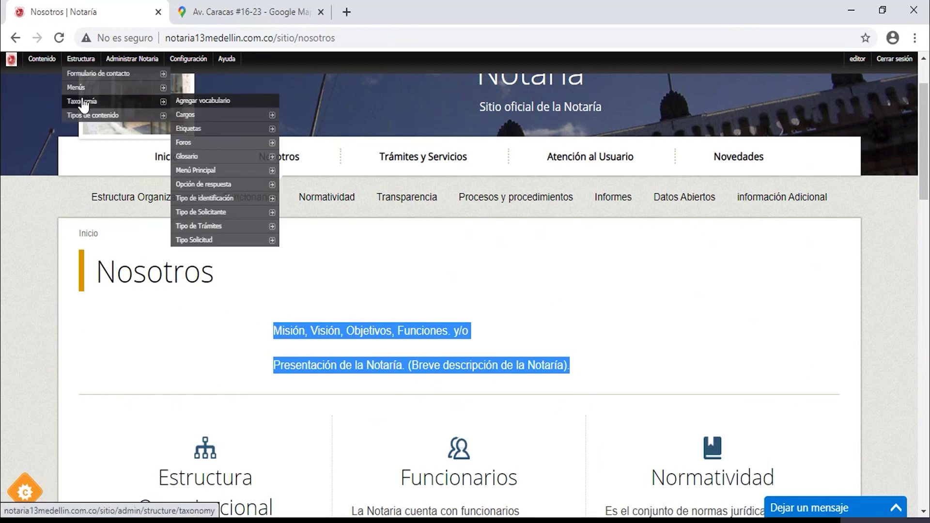
click(205, 174)
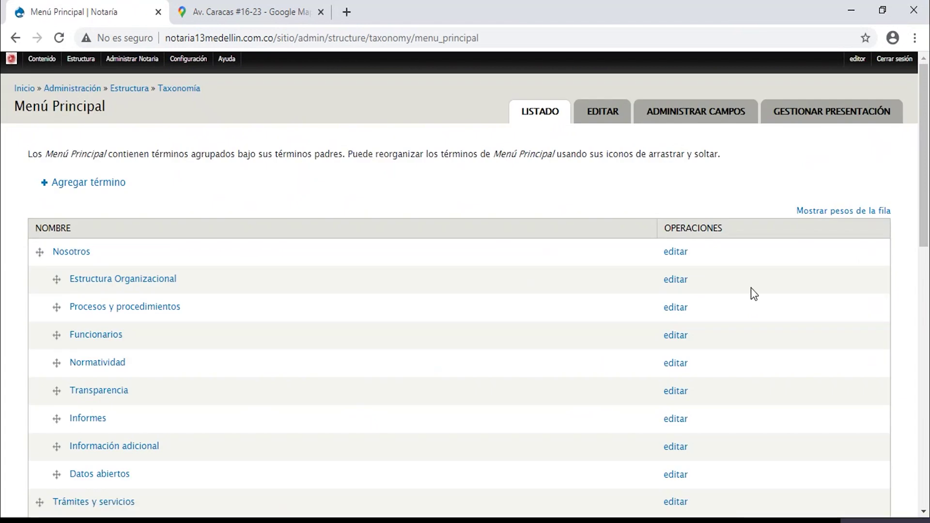
Look over the Nosotros term's Descripción in its edit form, then leave via Inicio without saving.
click(688, 255)
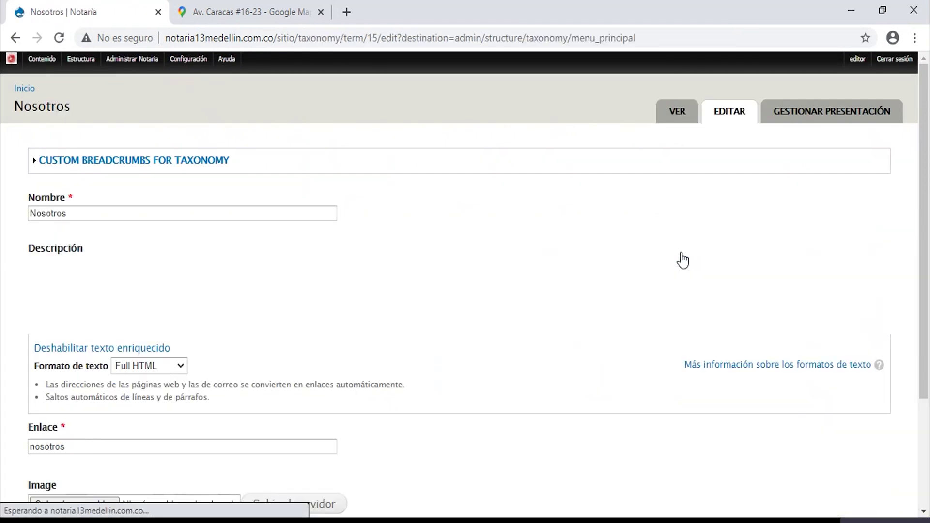
drag(330, 329, 6, 292)
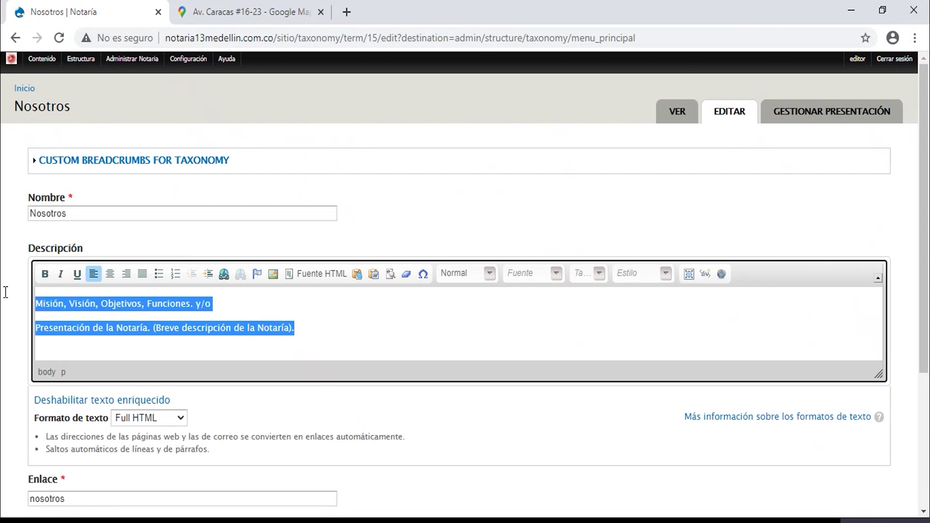
click(354, 338)
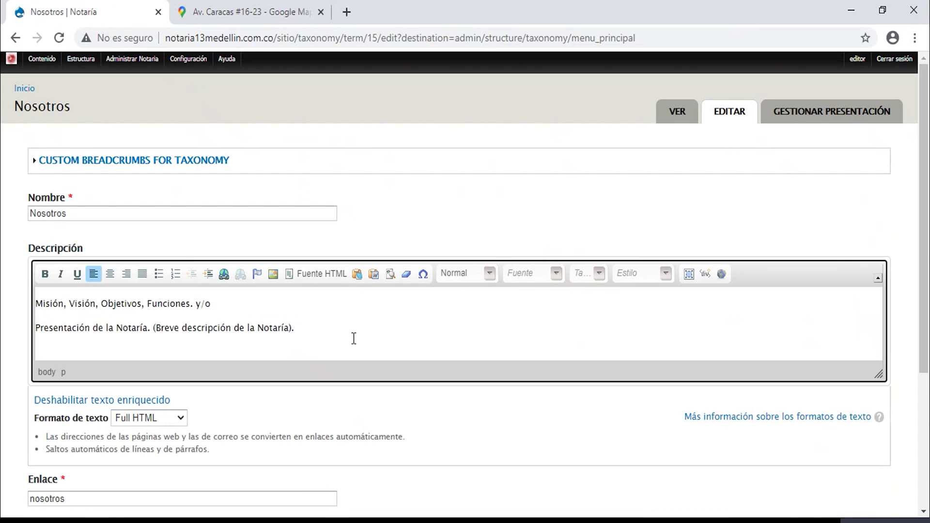
drag(929, 266, 928, 399)
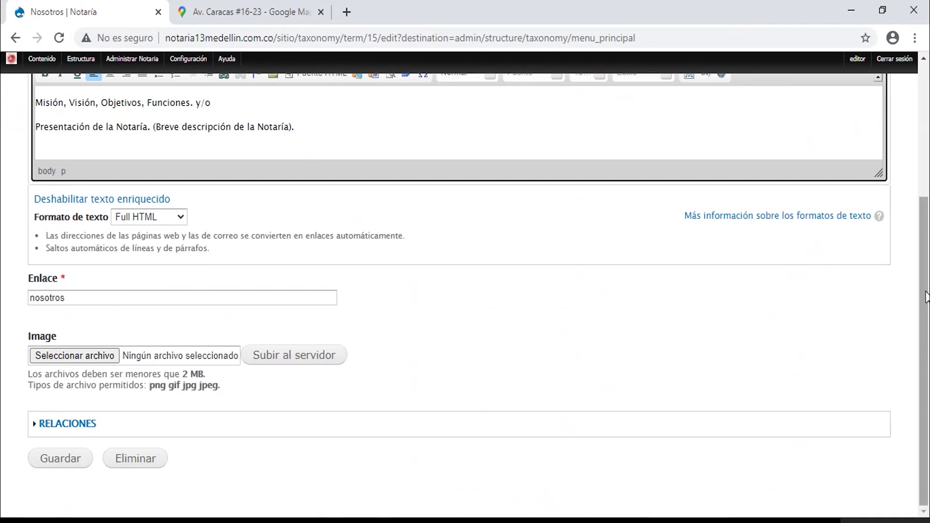
scroll(926, 296, up, 5)
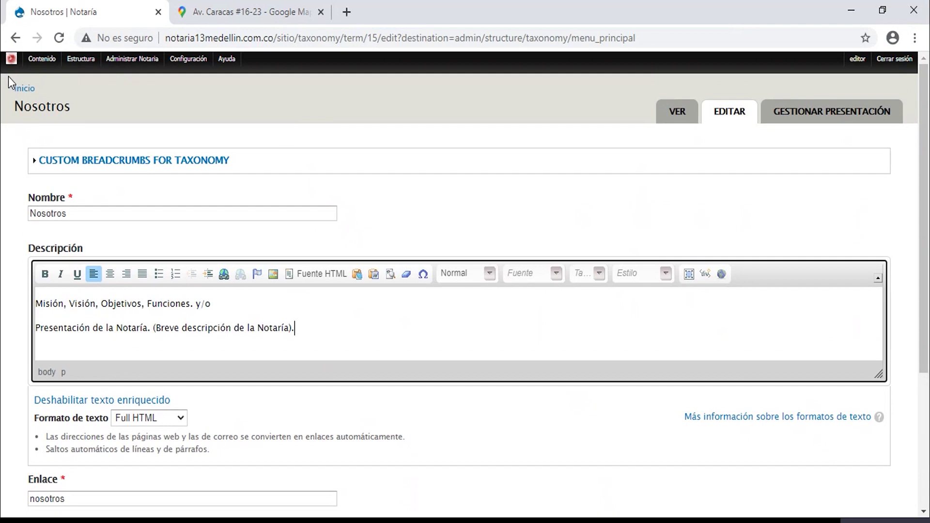
click(26, 91)
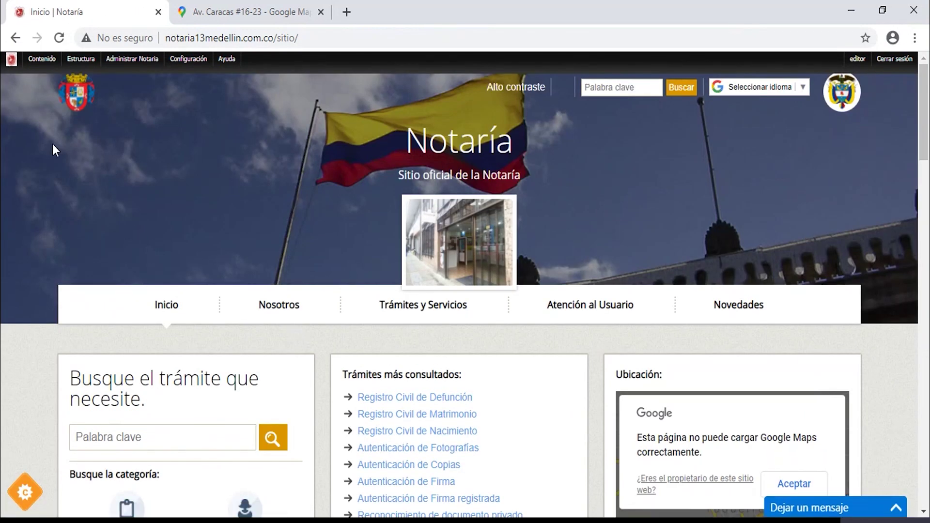
Open the Nosotros term from the Menú Principal vocabulary for editing.
mouse_move(81, 58)
mouse_move(141, 105)
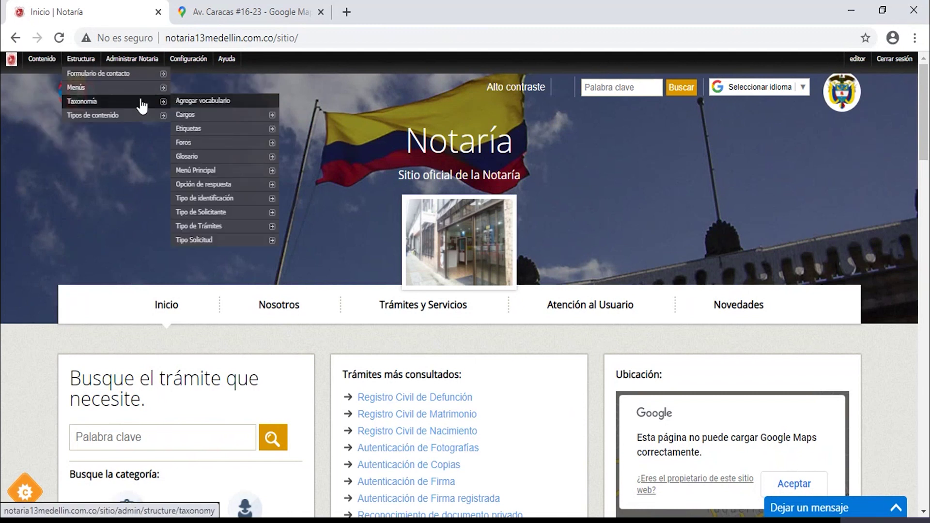
click(199, 172)
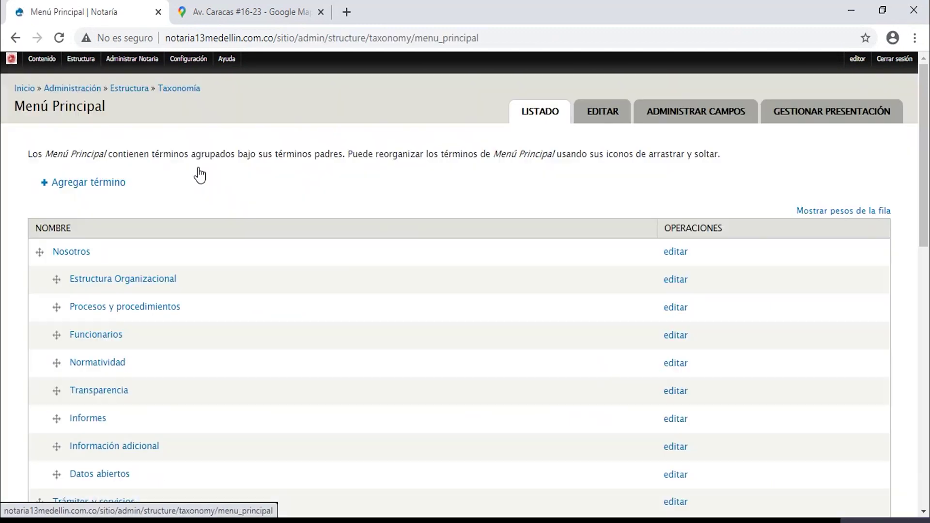
click(682, 251)
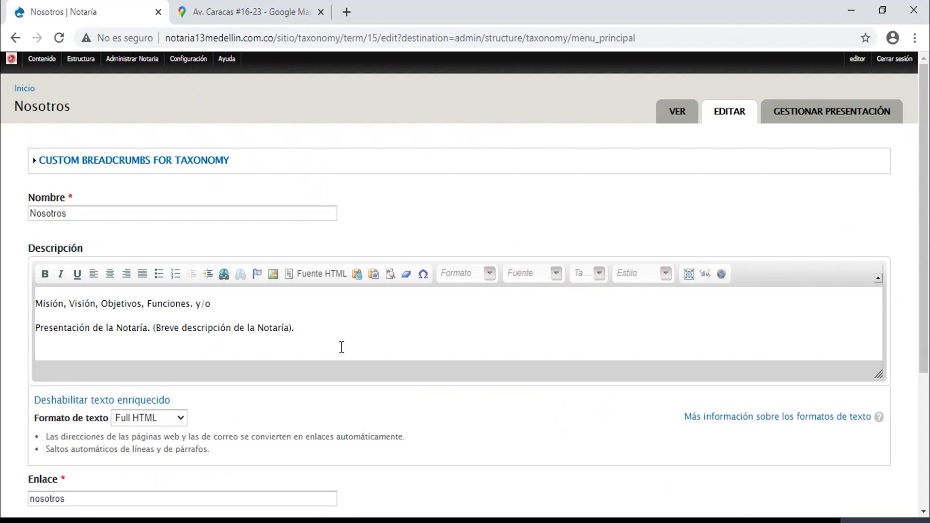
Set the Nosotros description to size 14 Arial and save the term.
drag(309, 330, 3, 286)
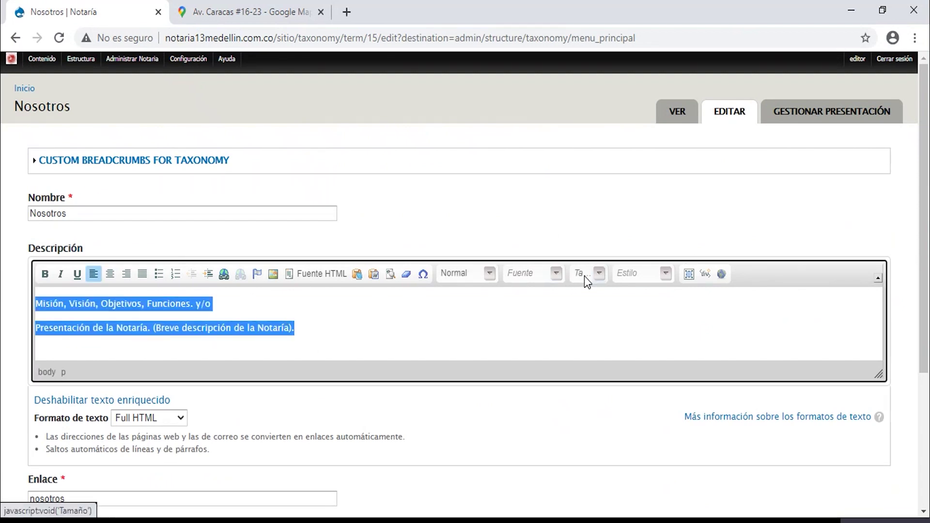
click(599, 274)
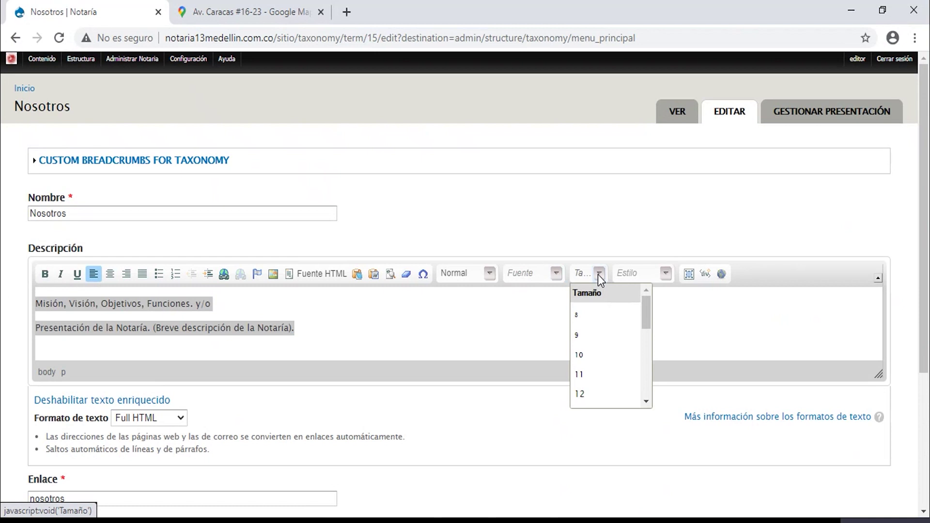
drag(641, 319, 643, 334)
click(587, 377)
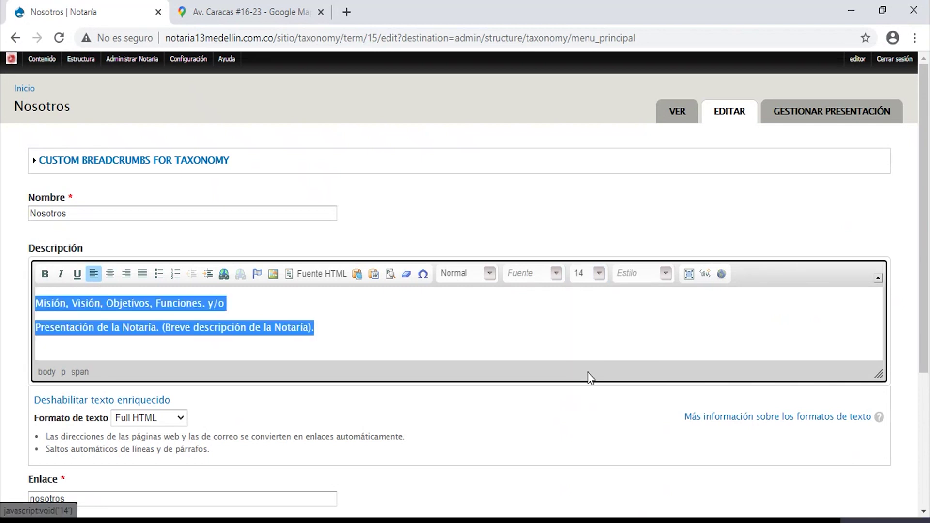
click(556, 274)
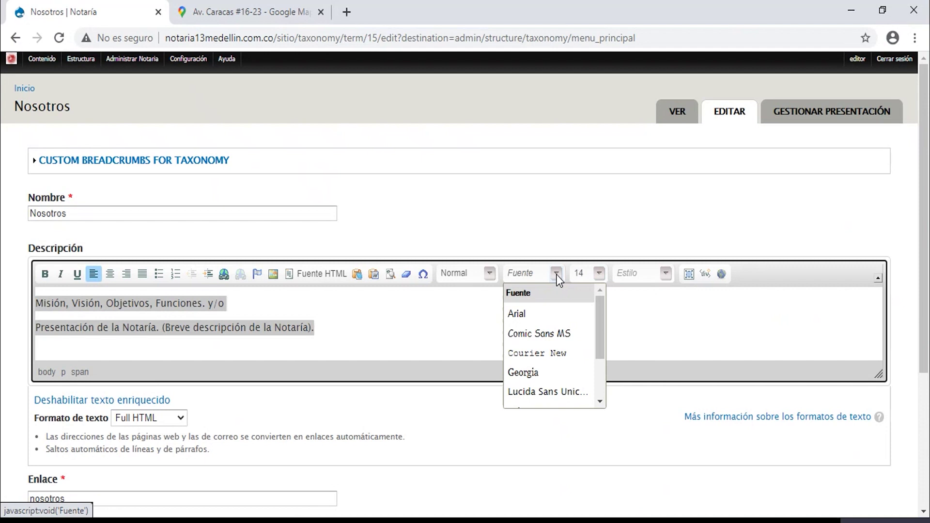
click(542, 316)
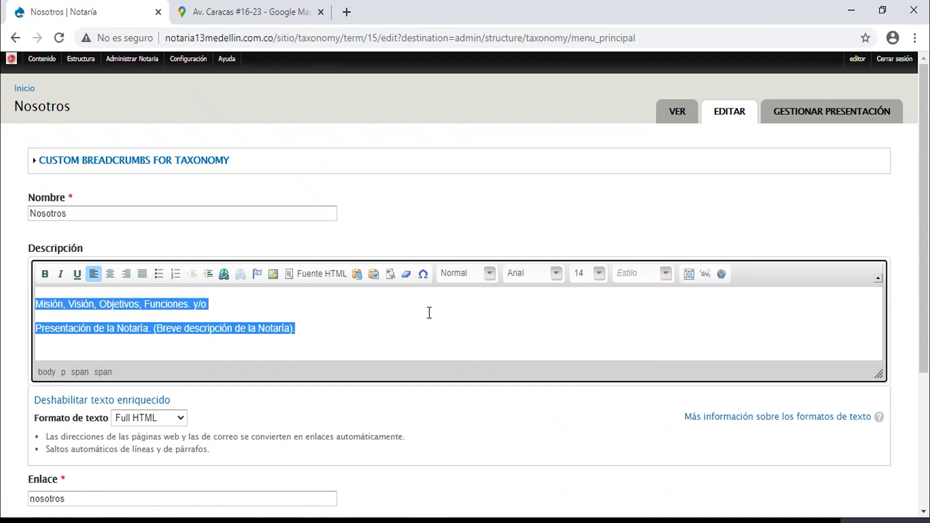
drag(926, 255, 926, 389)
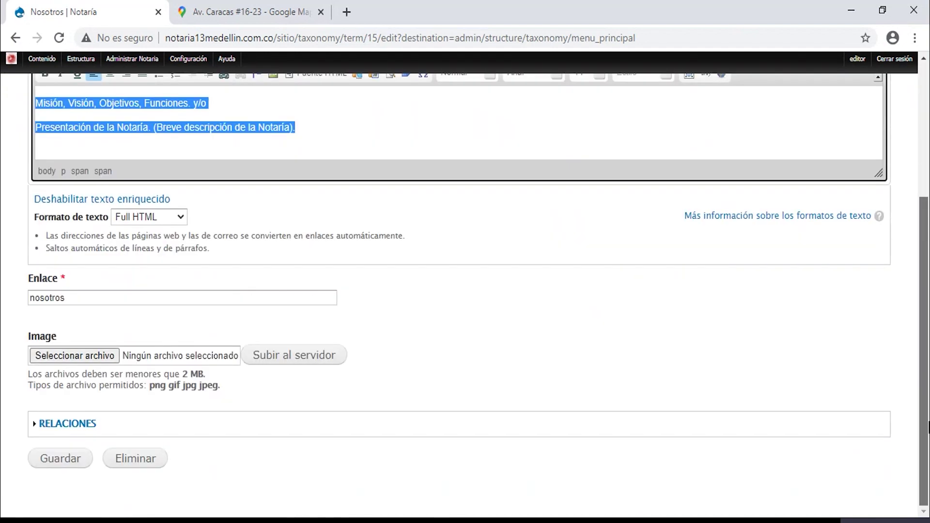
click(57, 465)
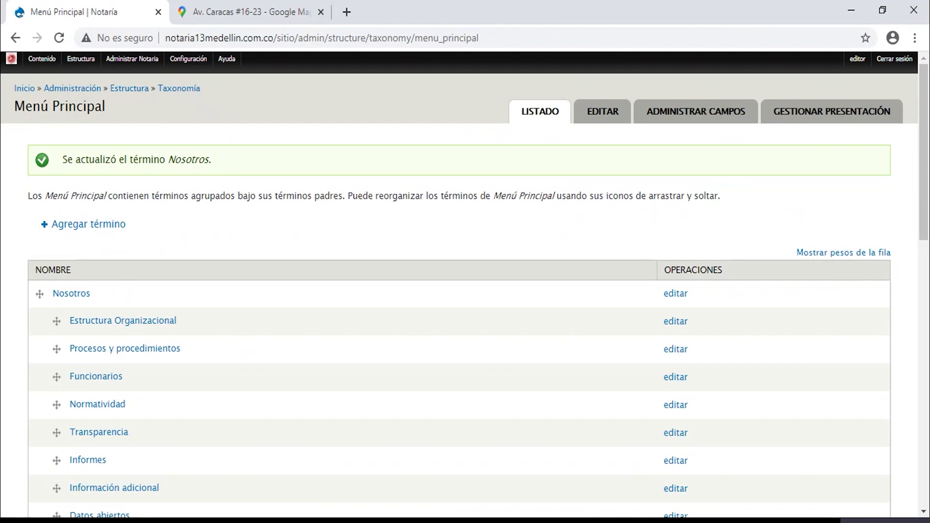
From the Inicio home page, expand the 'Dejar un mensaje' chat form and follow its MyLiveChat link.
click(26, 90)
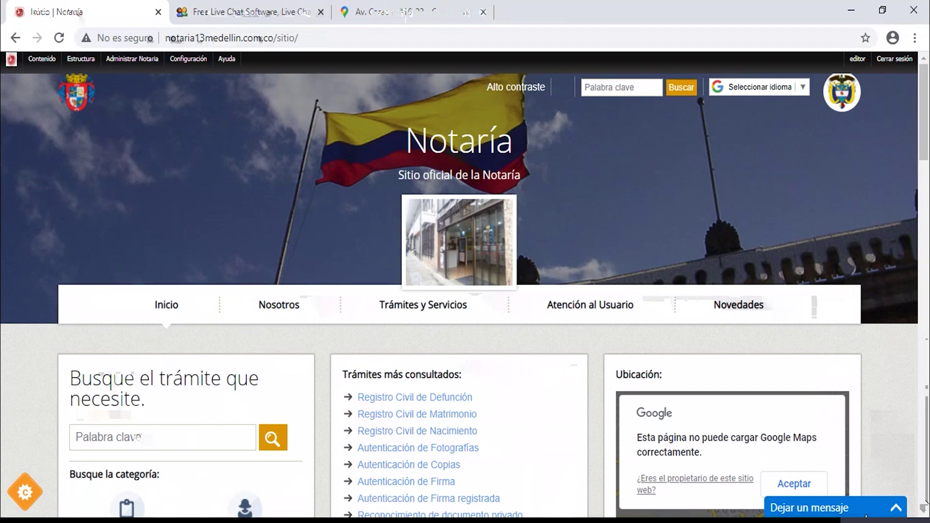
click(834, 510)
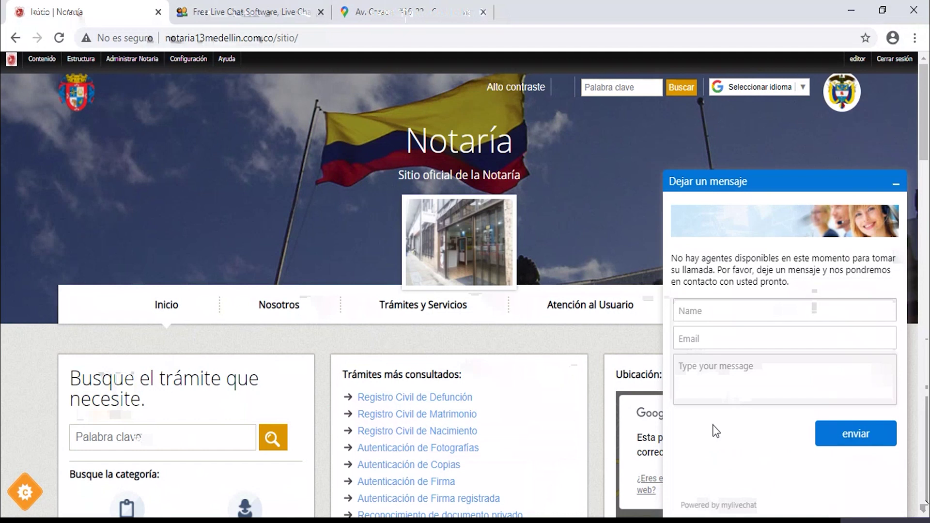
click(724, 507)
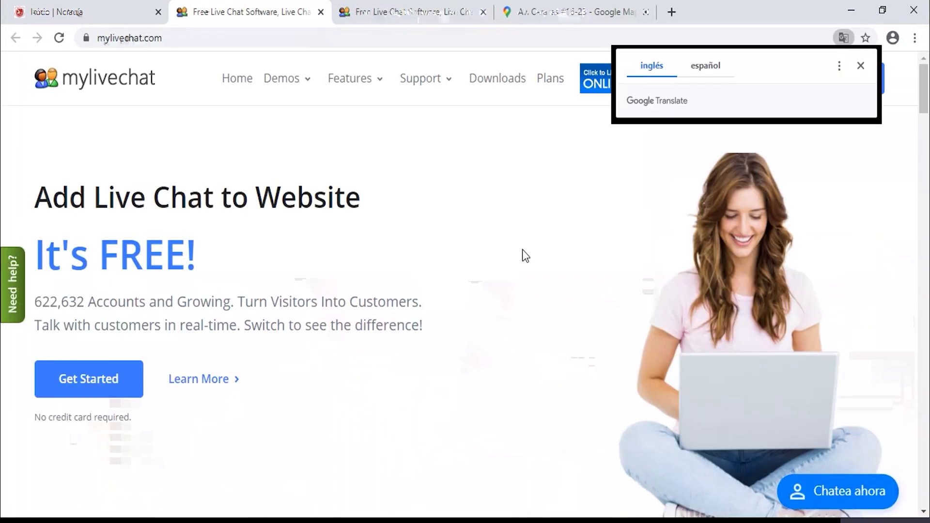
Go to the MyLiveChat Log In page.
right_click(874, 359)
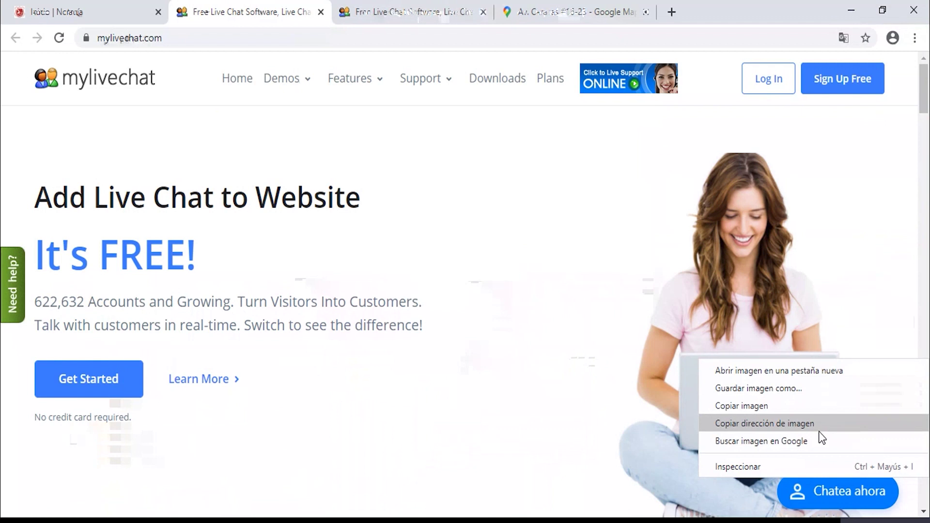
scroll(920, 206, down, 10)
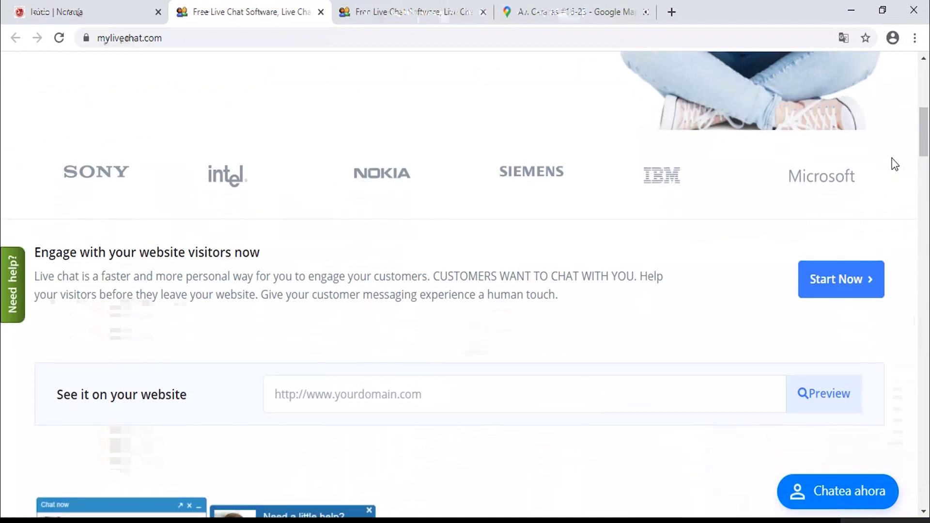
scroll(892, 162, up, 12)
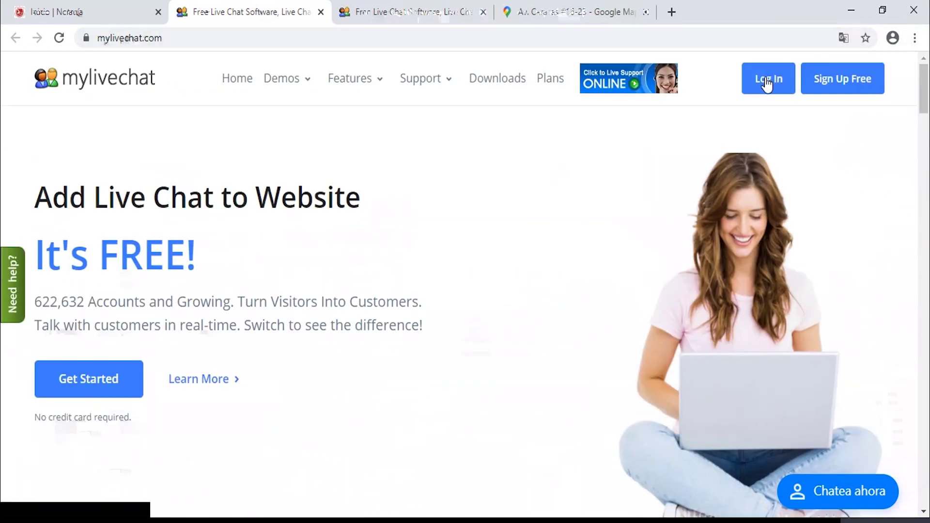
click(766, 81)
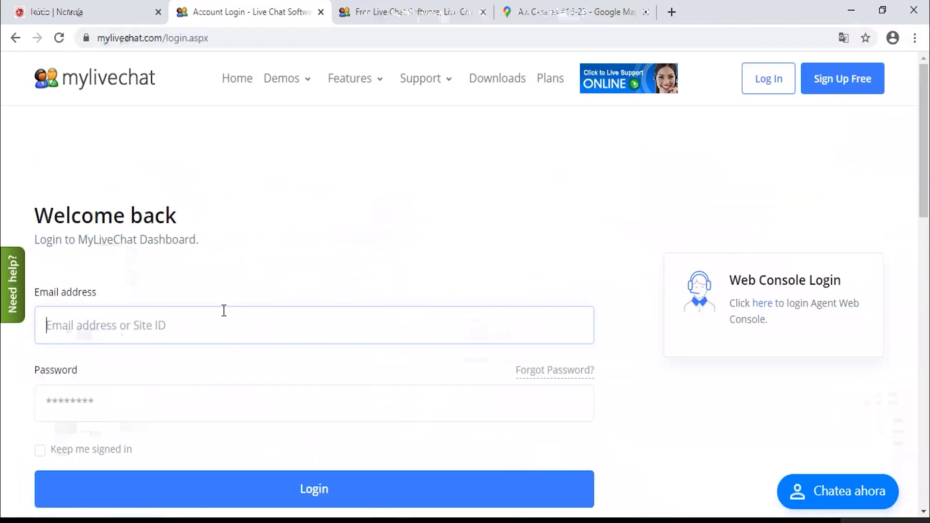
Fill in the saved account e-mail and the account password, ticking 'Keep me signed in'.
click(220, 315)
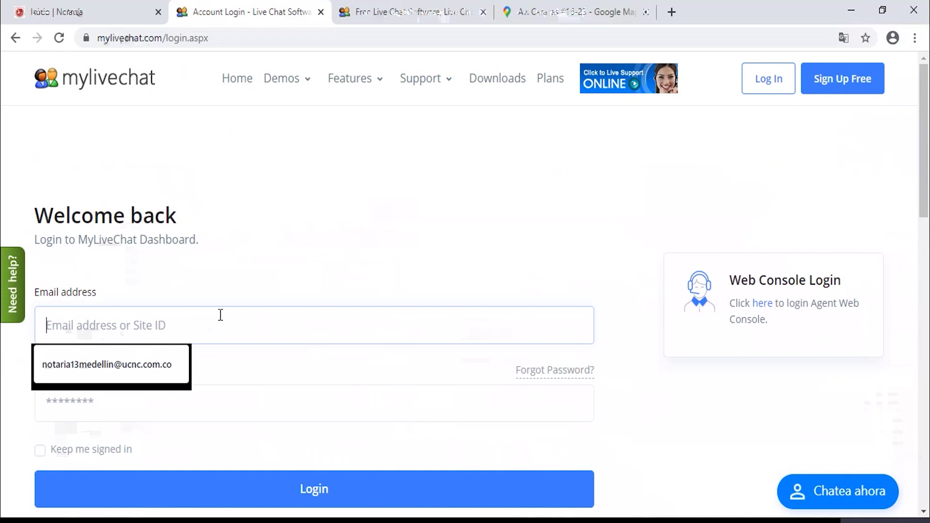
key(Down)
key(Return)
key(Tab)
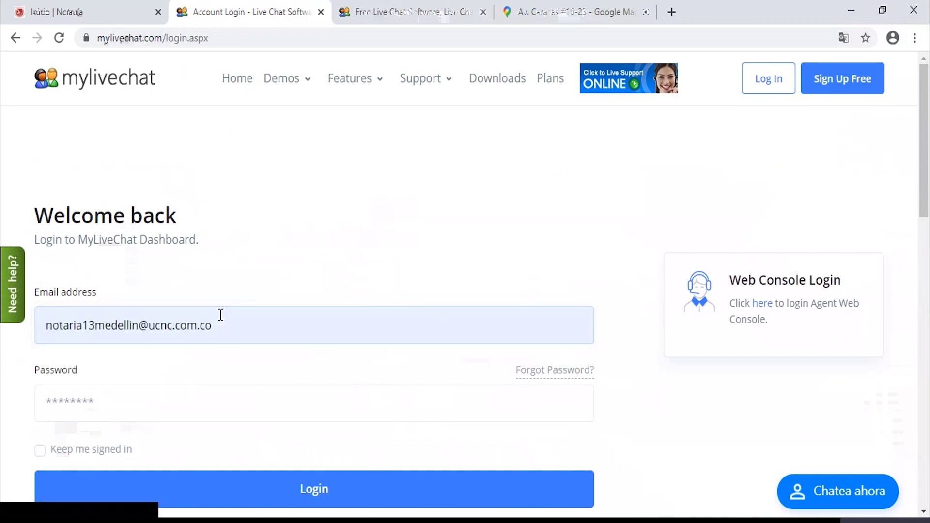
click(131, 394)
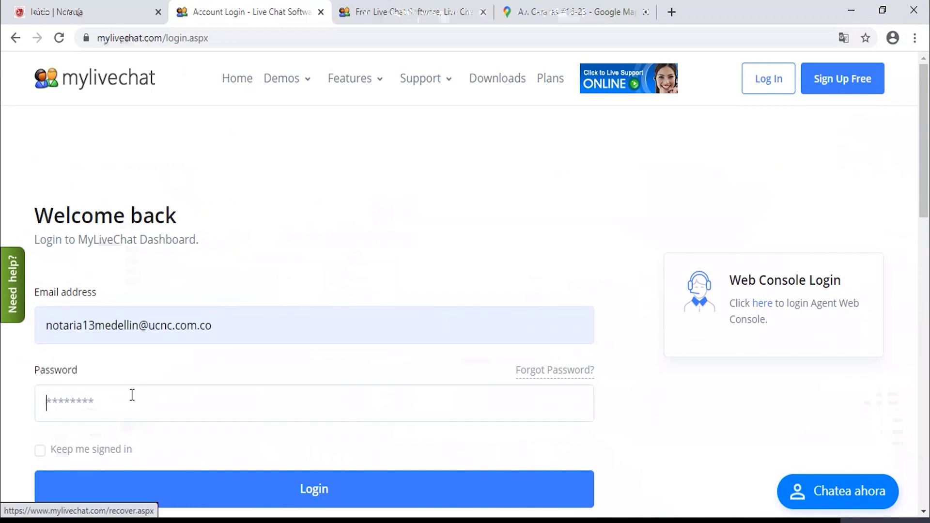
text(*********)
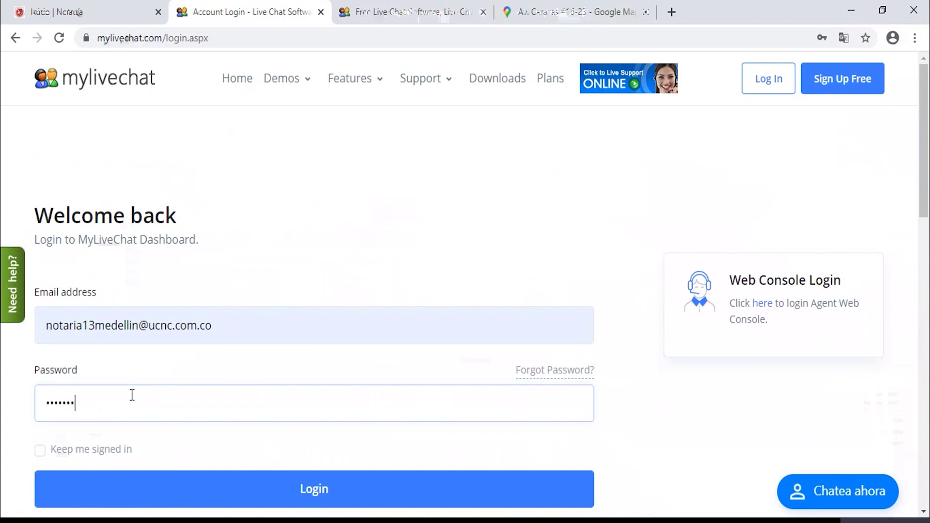
text(**)
key(Return)
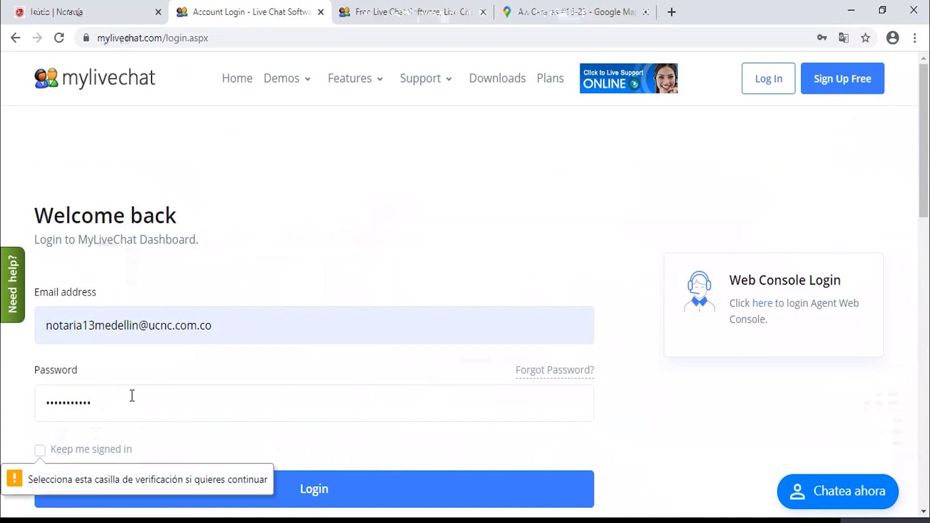
click(93, 452)
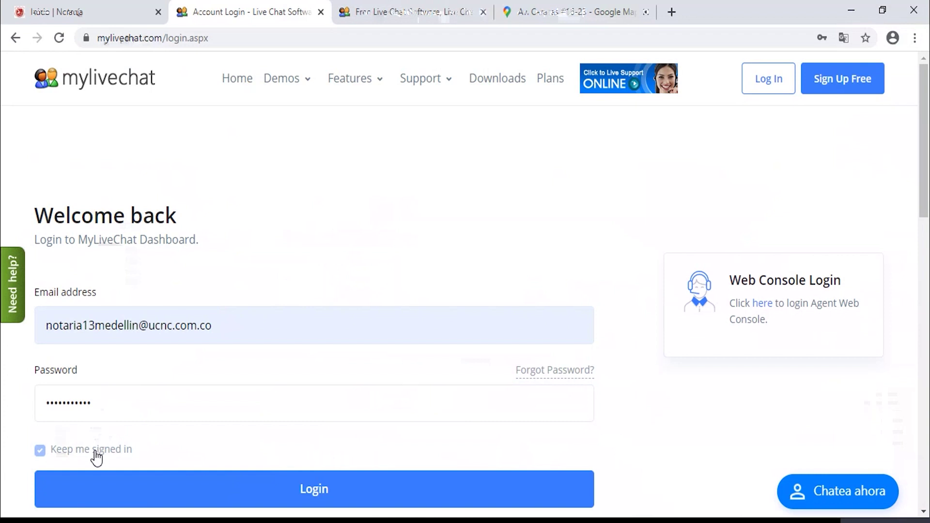
Log in, open the Agent Console with notifications allowed, and switch back to the Notaría tab.
click(310, 483)
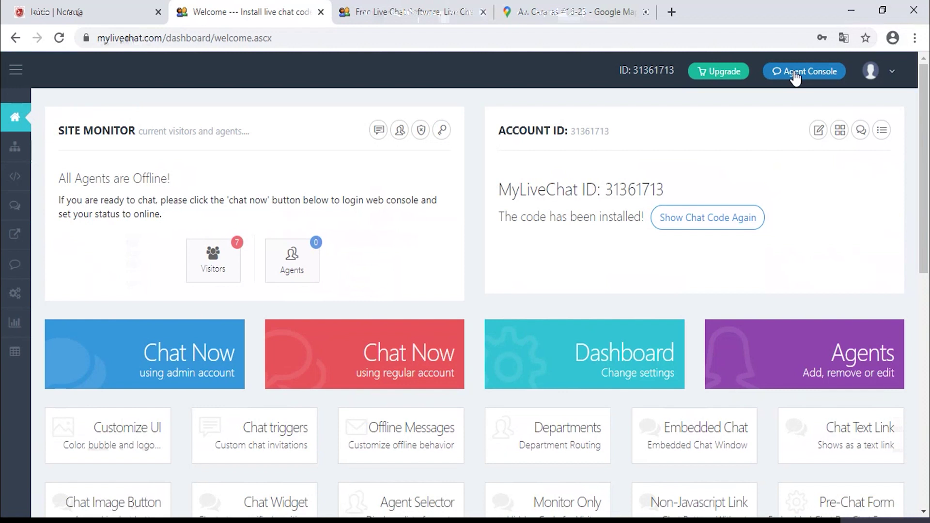
click(794, 73)
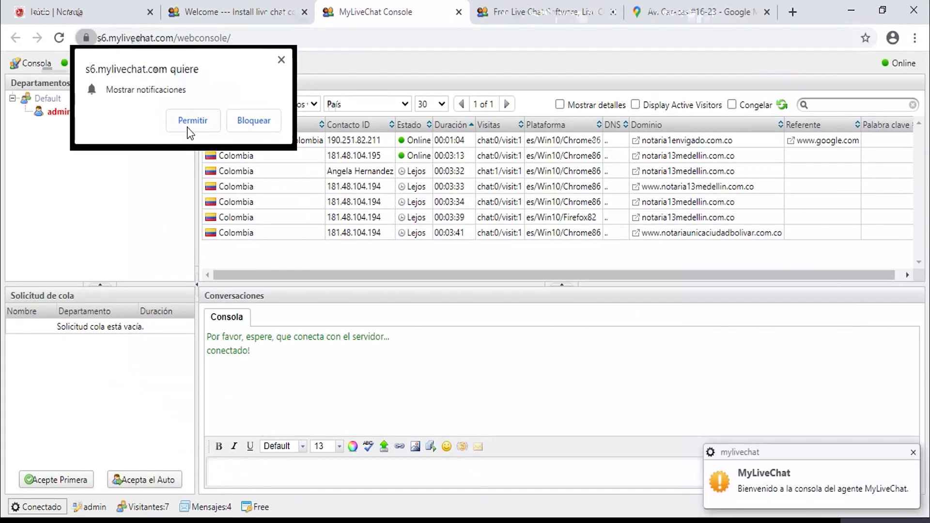
click(191, 124)
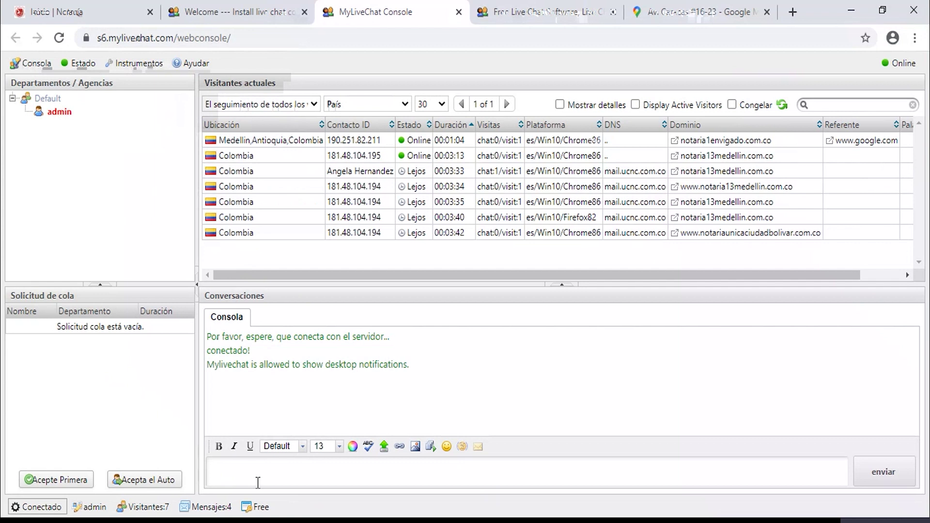
click(73, 11)
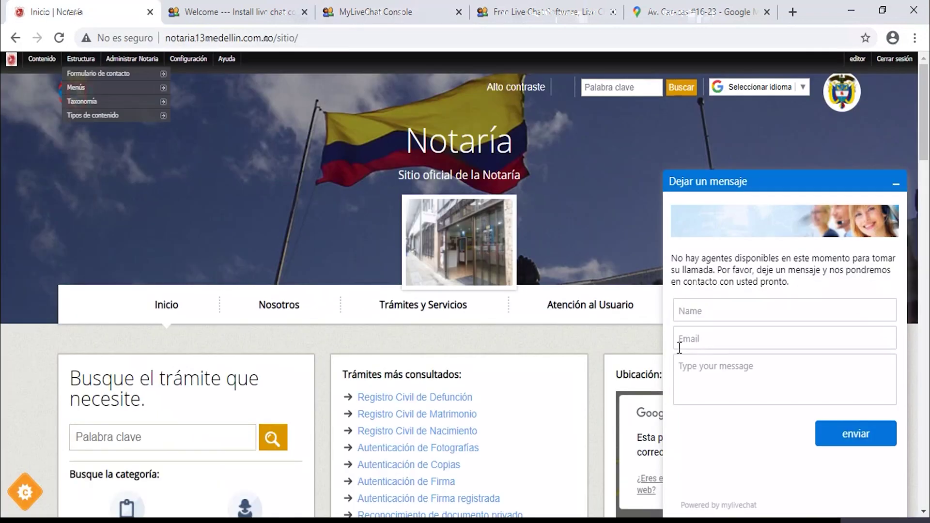
Reopen the chat widget and enter the visitor's name and e-mail.
click(896, 184)
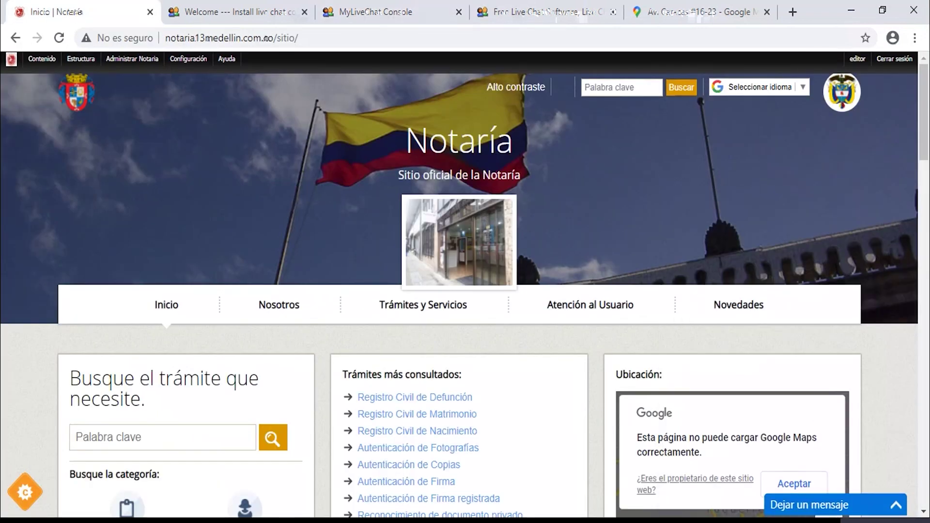
click(831, 509)
click(734, 296)
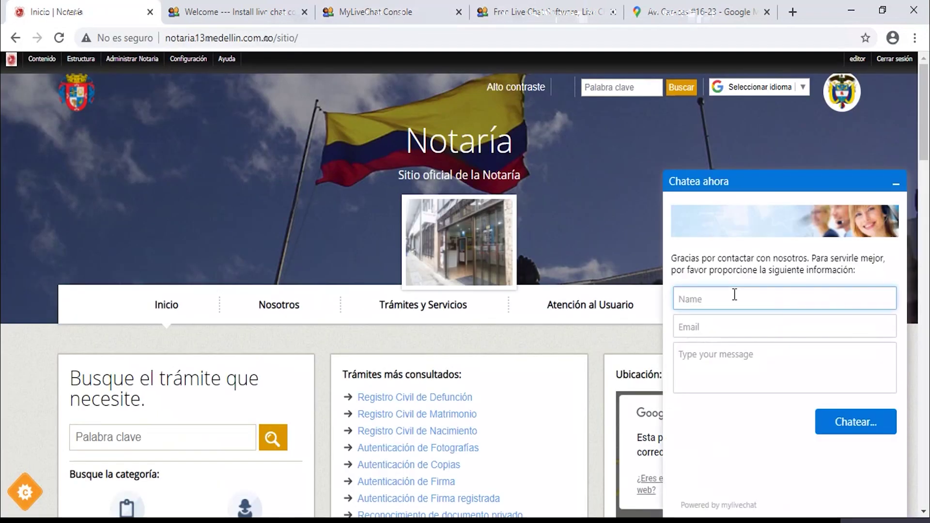
click(721, 326)
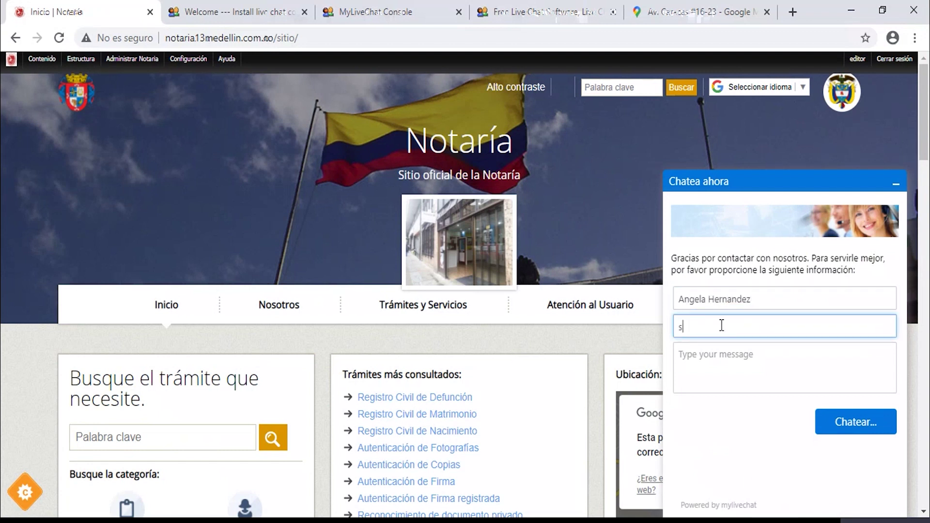
Enter the message 'jafhsakdhawIODJASD' and start the chat with an agent.
click(716, 359)
text(jafhsakdhawIODJASD)
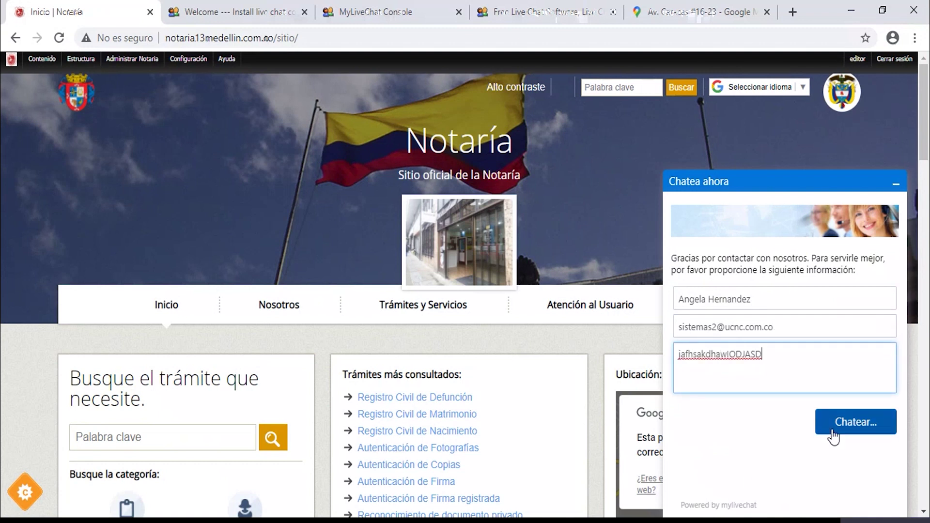
click(847, 426)
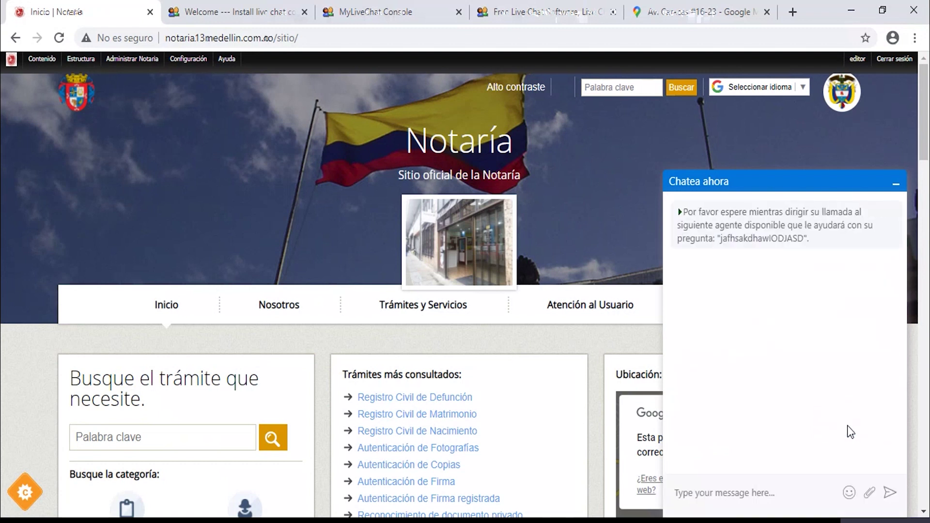
click(714, 491)
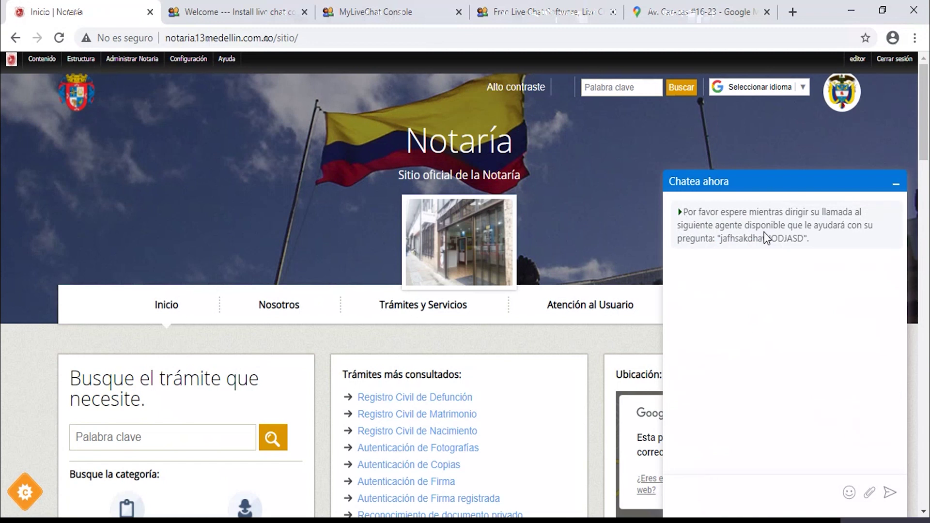
Accept the queued test chat in the MyLiveChat console, open the conversation, and return to the Notaría tab.
click(383, 11)
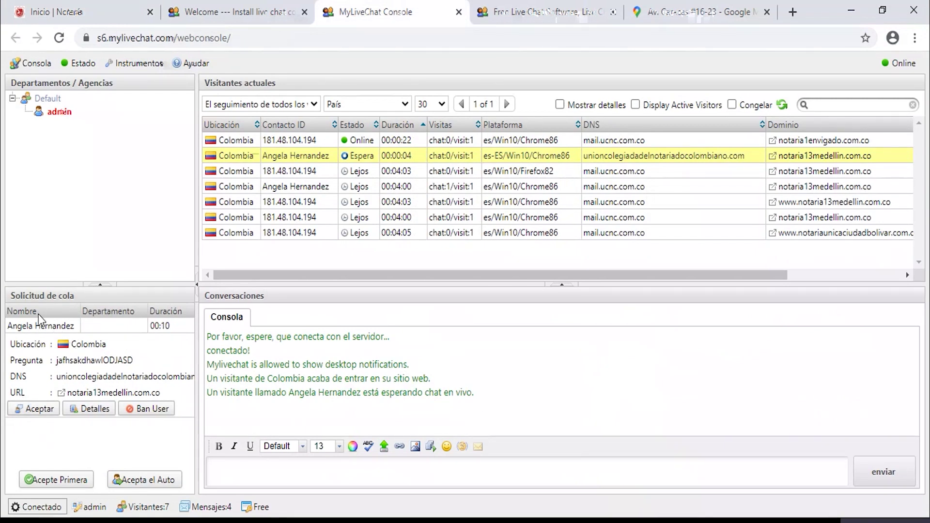
click(37, 408)
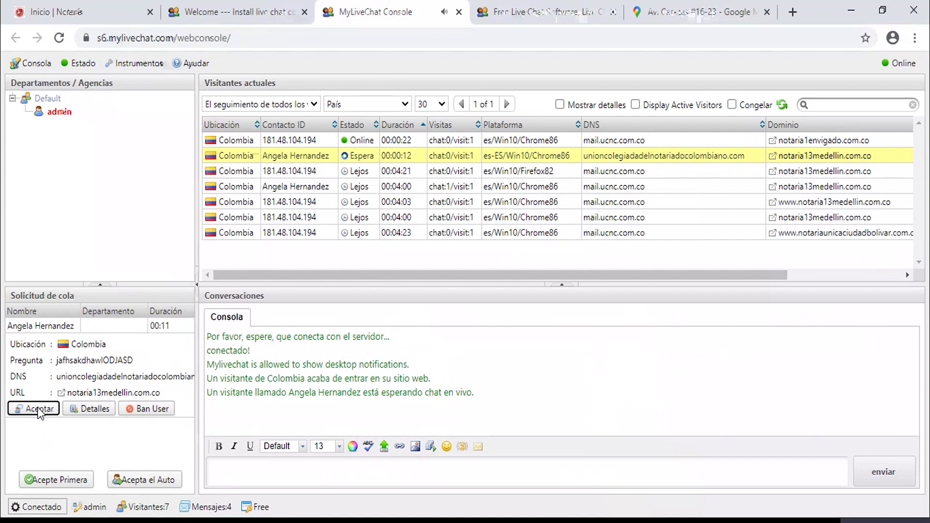
click(273, 479)
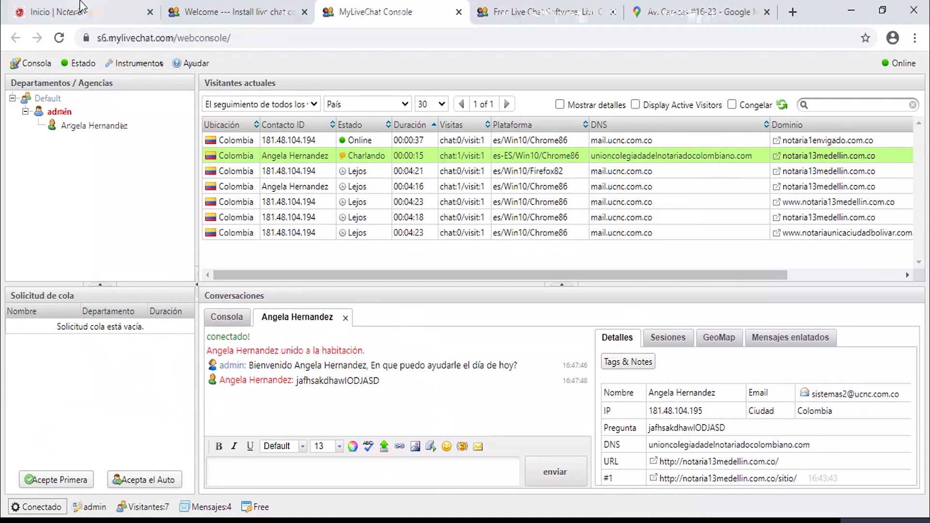
click(68, 14)
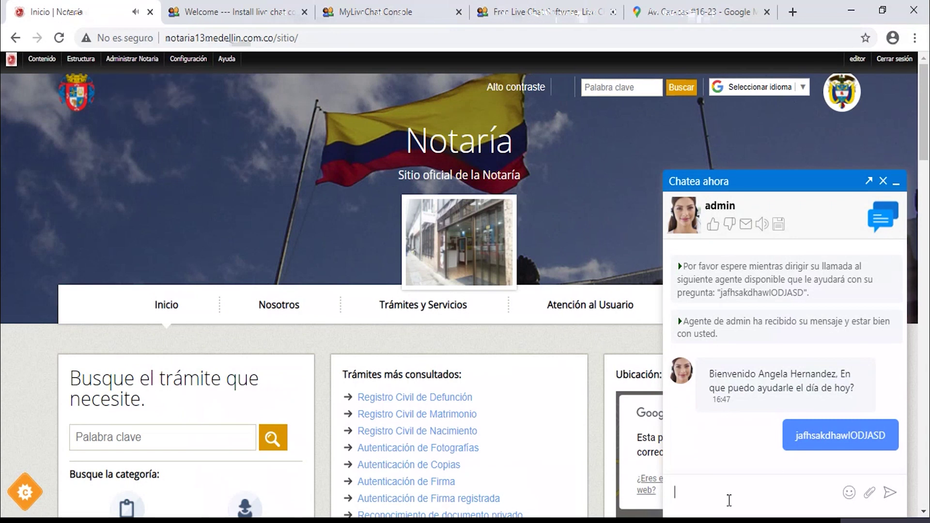
Type and send the visitor message 'Consulta de RC' in the Notaría site's chat widget.
click(723, 491)
text(jafhsak)
key(BackSpace)
key(BackSpace)
key(BackSpace)
key(BackSpace)
key(BackSpace)
key(BackSpace)
text(s)
key(BackSpace)
key(BackSpace)
text(Conus)
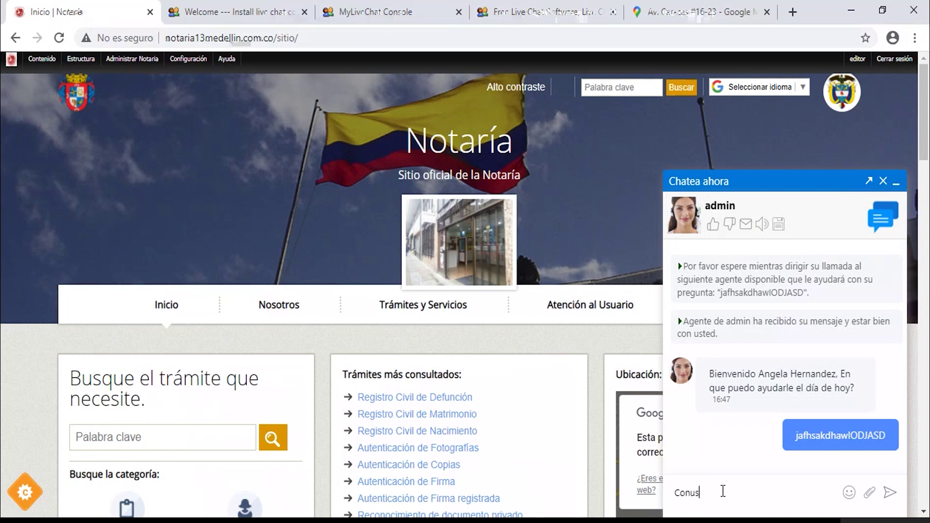
text(lydes)
key(BackSpace)
key(BackSpace)
key(BackSpace)
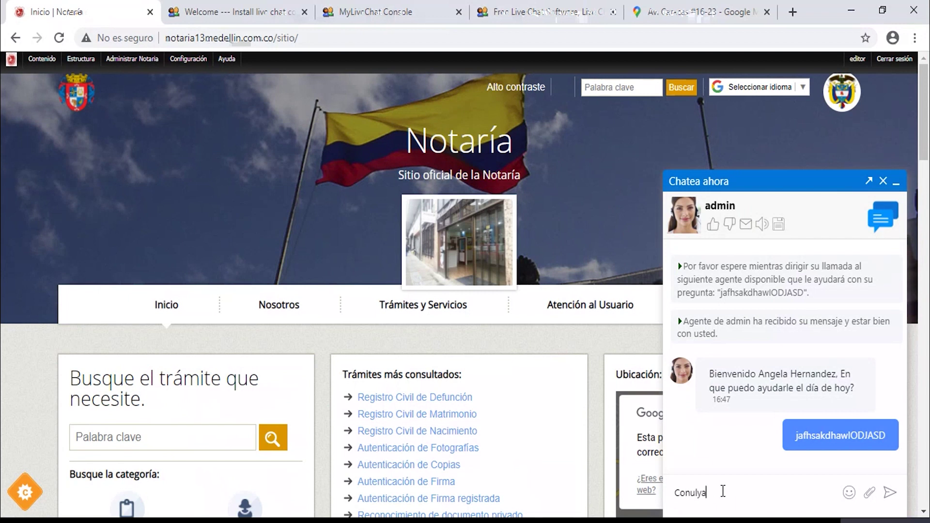
key(BackSpace)
key(BackSpace)
key(BackSpace)
text(sulta de RC)
key(Return)
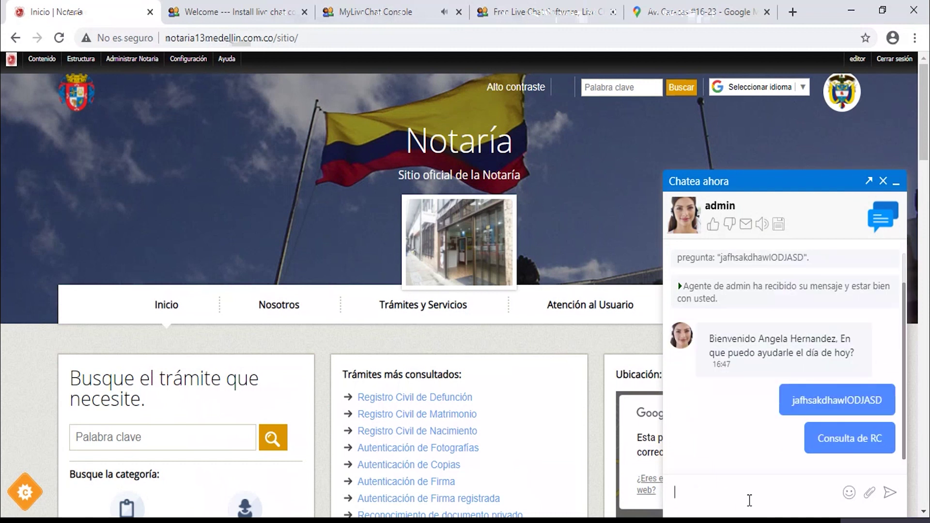
middle_click(128, 76)
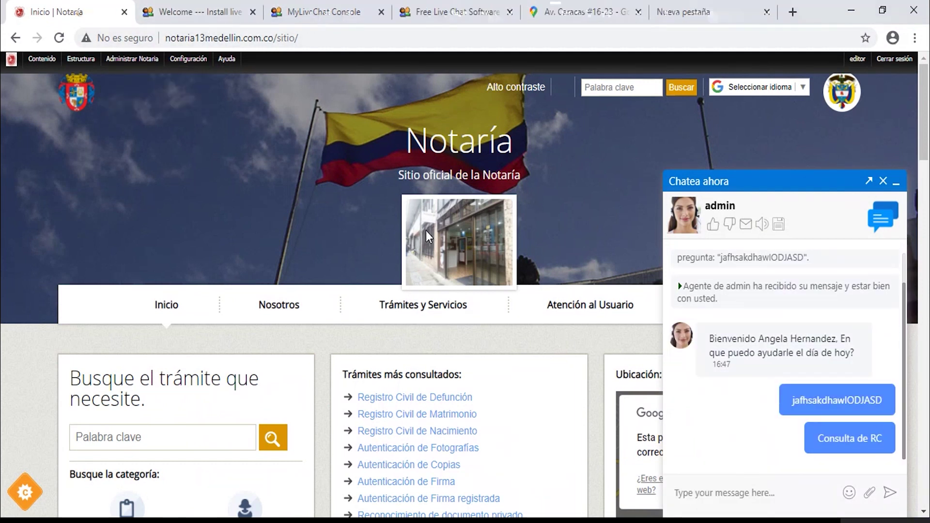
Check the visitor's message in the MyLiveChat agent console, then close the console and confirm Salir.
click(302, 9)
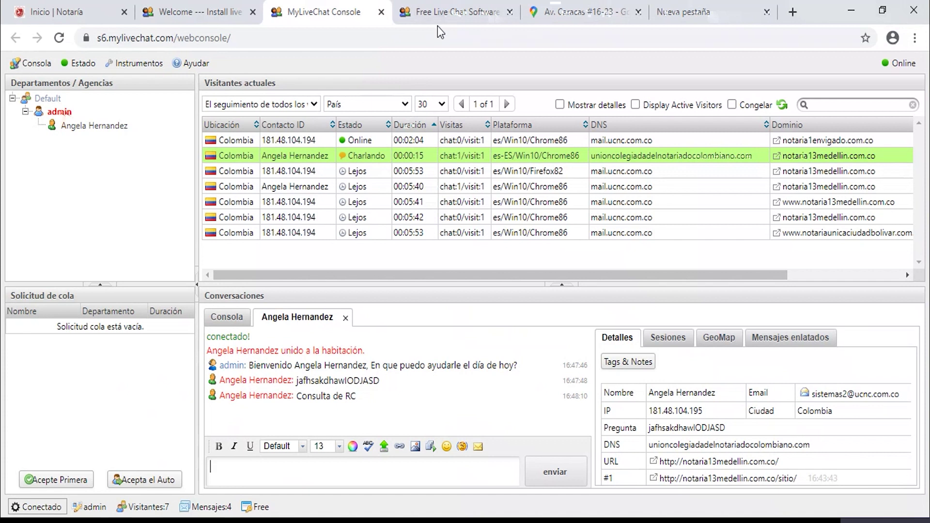
click(382, 12)
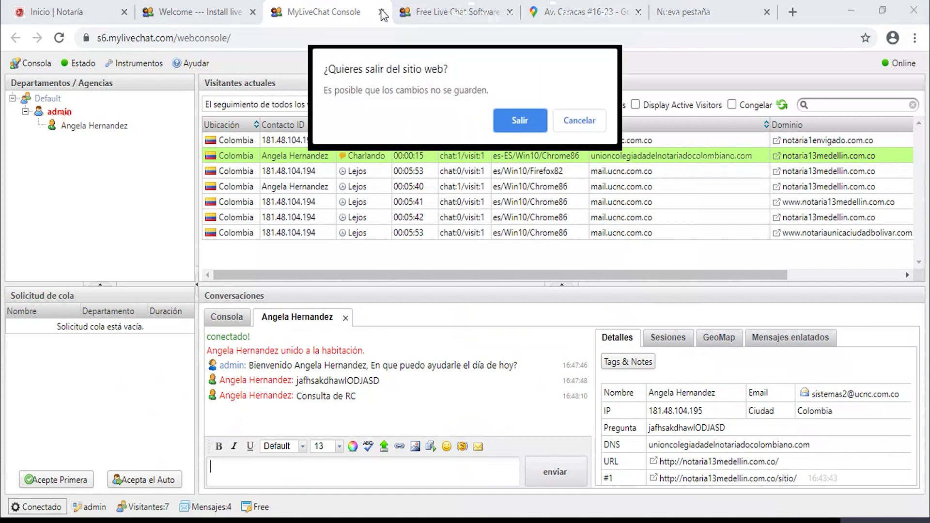
click(509, 123)
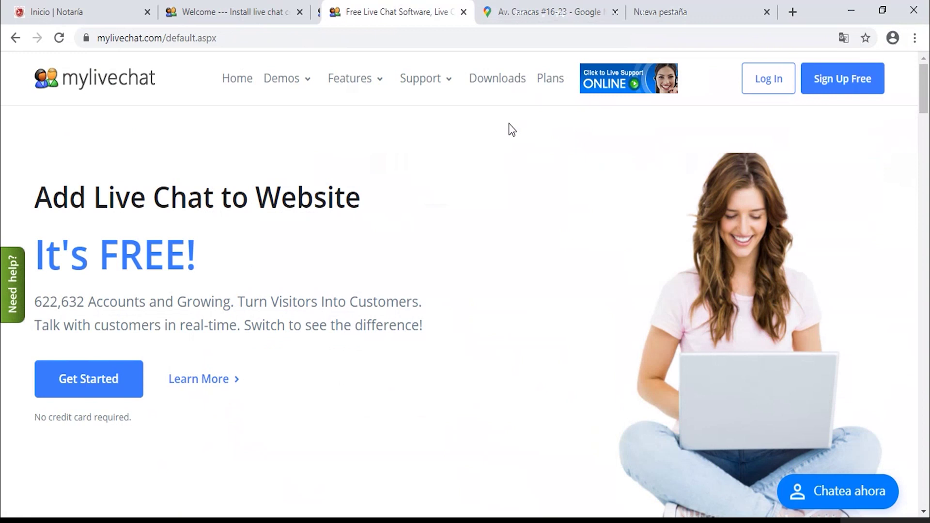
Log out of the MyLiveChat account from the avatar menu and return to the Notaría site.
click(197, 11)
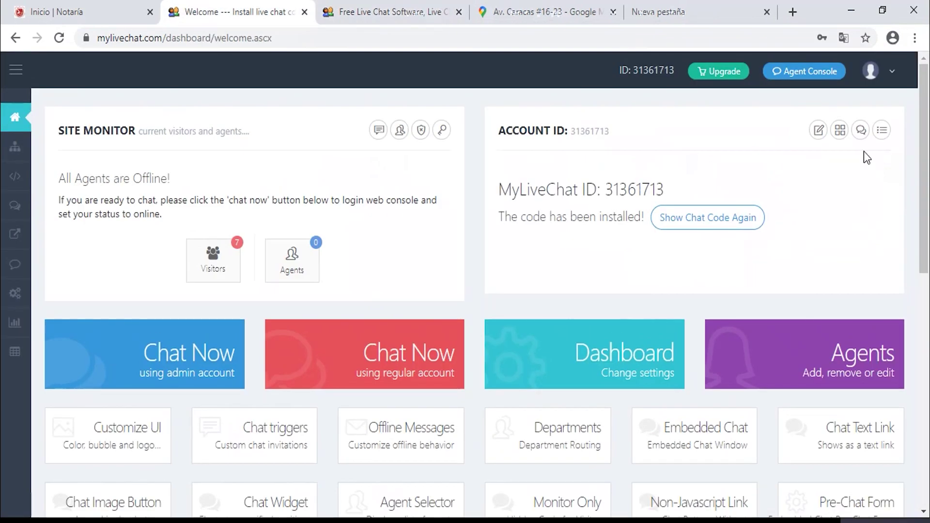
click(874, 73)
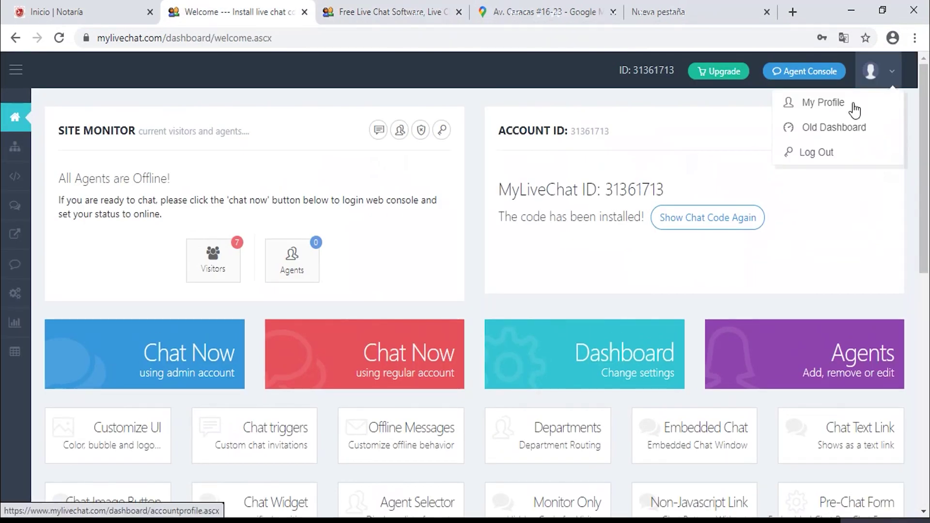
click(822, 158)
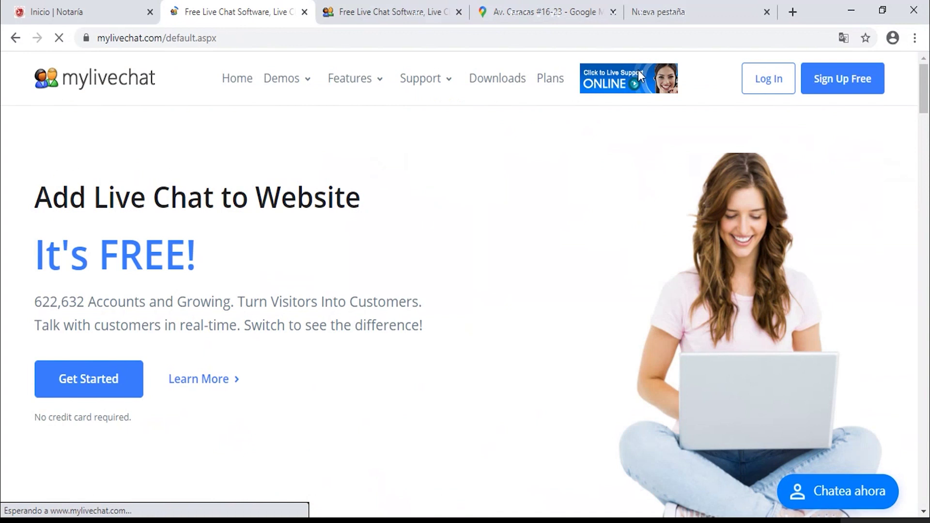
click(97, 9)
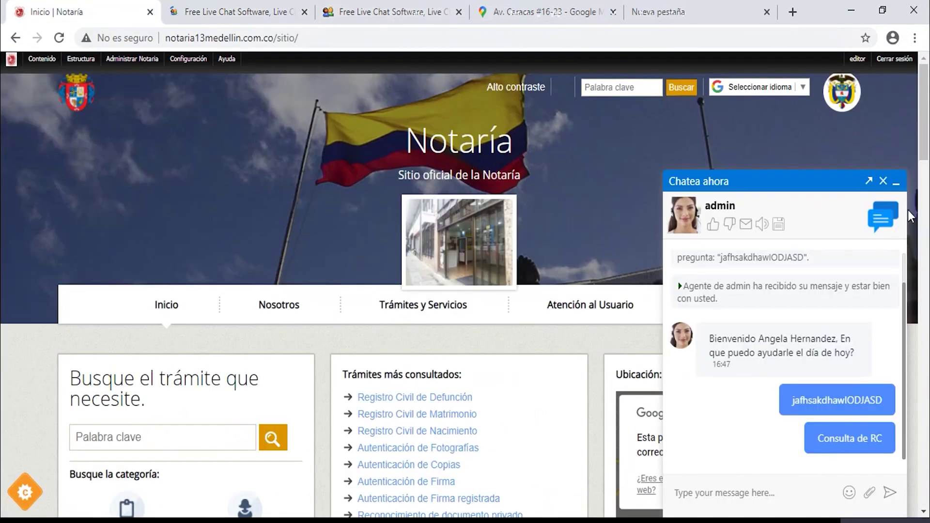
End the chat and submit its survey, then open Atención al Usuario > Contáctenos and scroll the PQRS form.
click(895, 190)
click(764, 442)
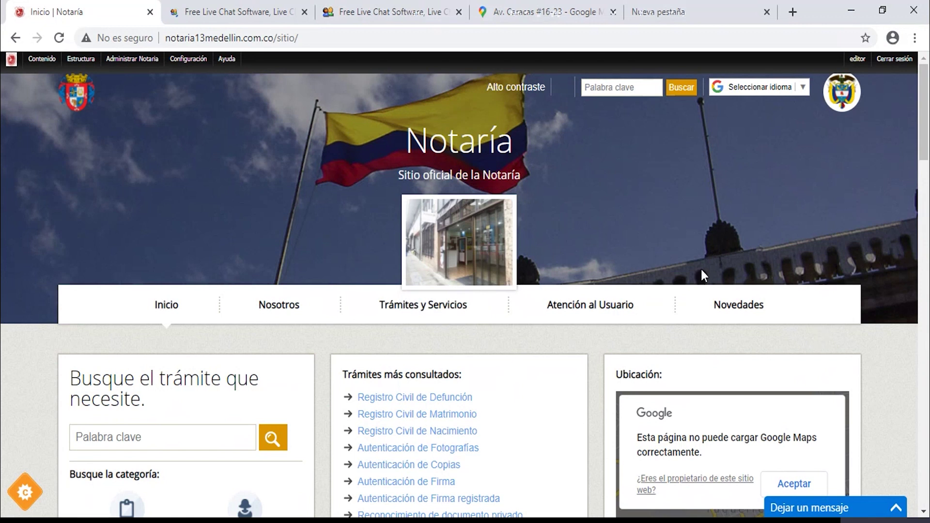
click(580, 310)
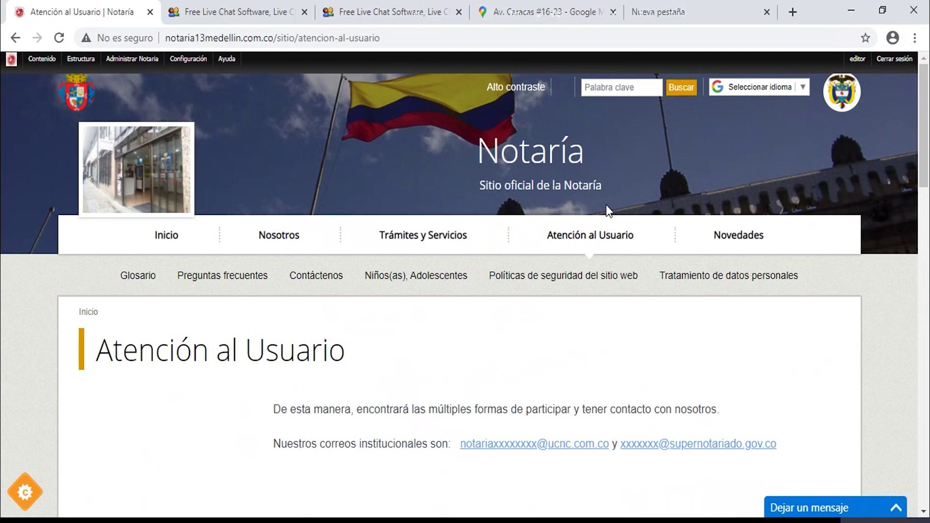
click(323, 279)
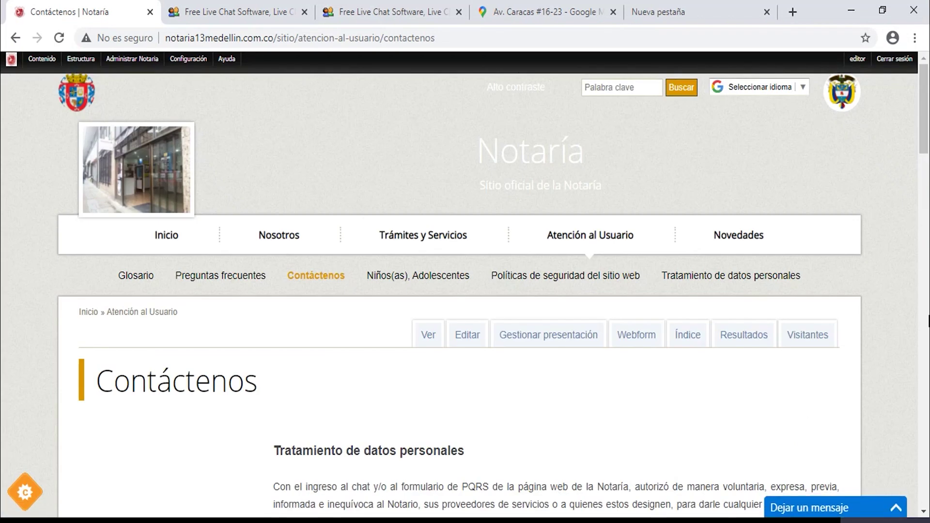
drag(925, 129, 927, 213)
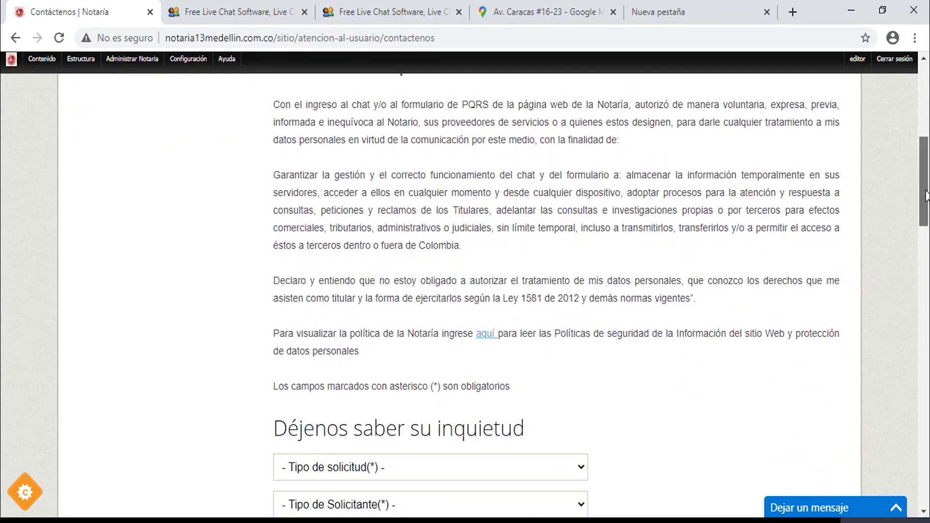
scroll(773, 256, up, 2)
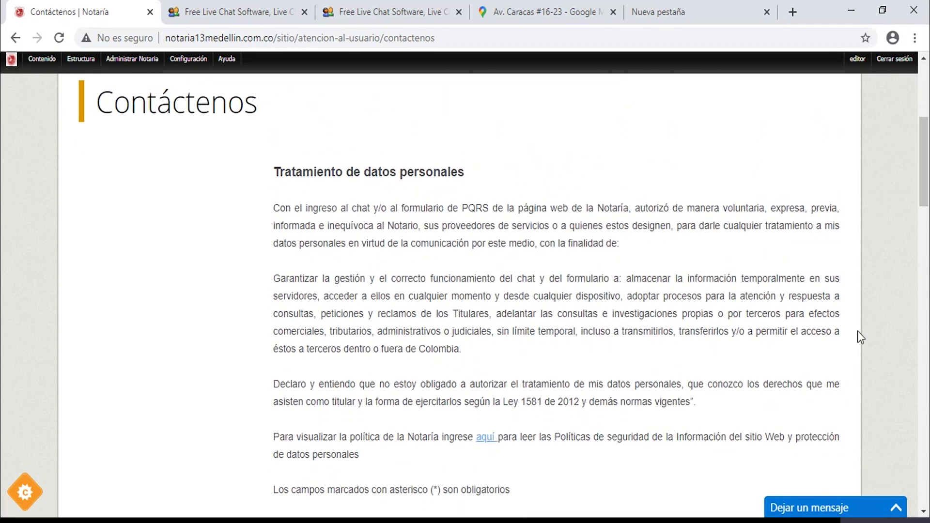
drag(925, 191, 928, 376)
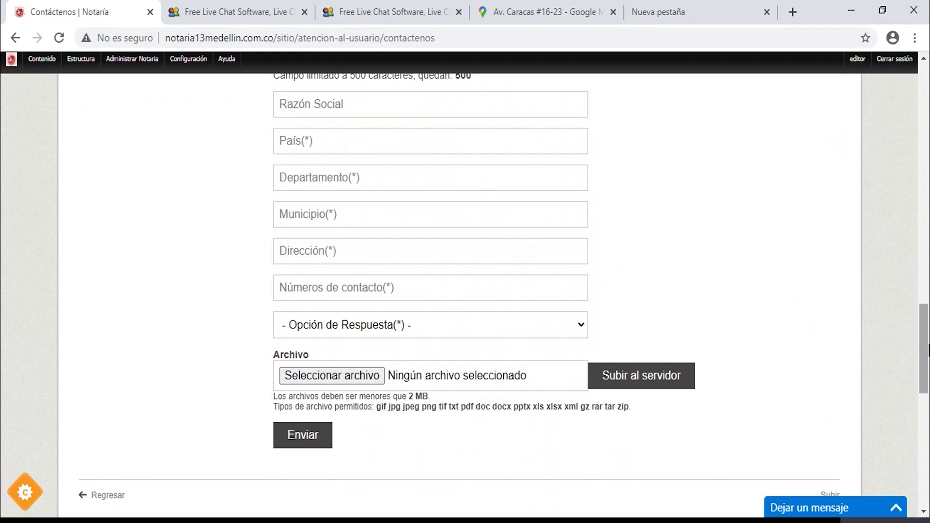
drag(927, 349, 921, 109)
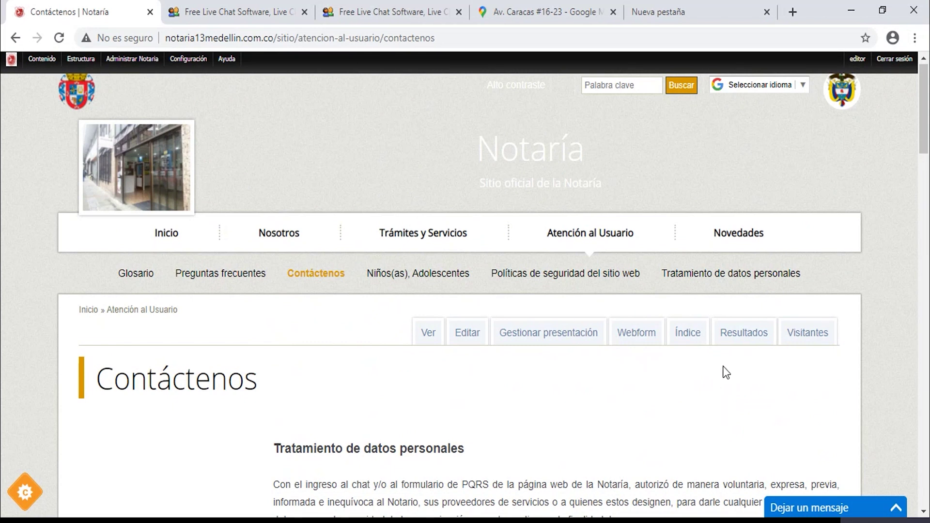
List the Contáctenos webform submissions under Resultados and scroll through them.
click(732, 340)
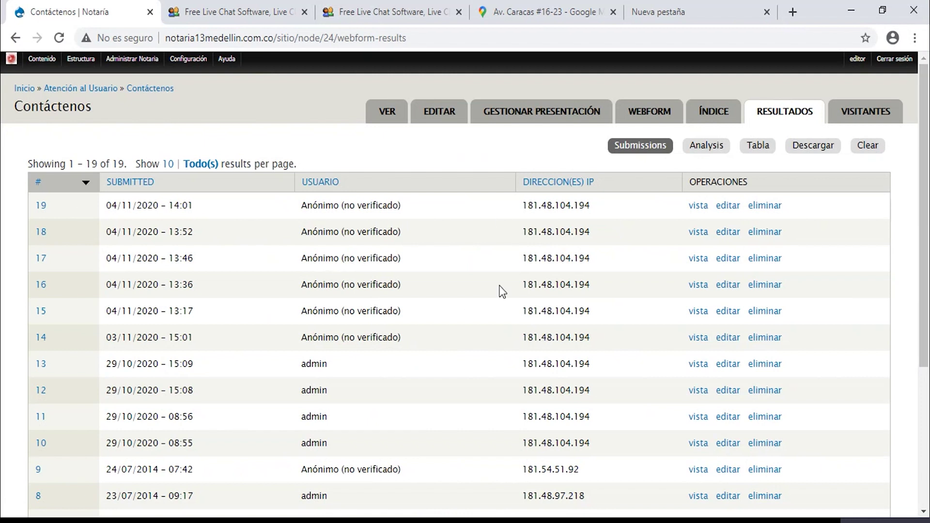
drag(926, 183, 925, 159)
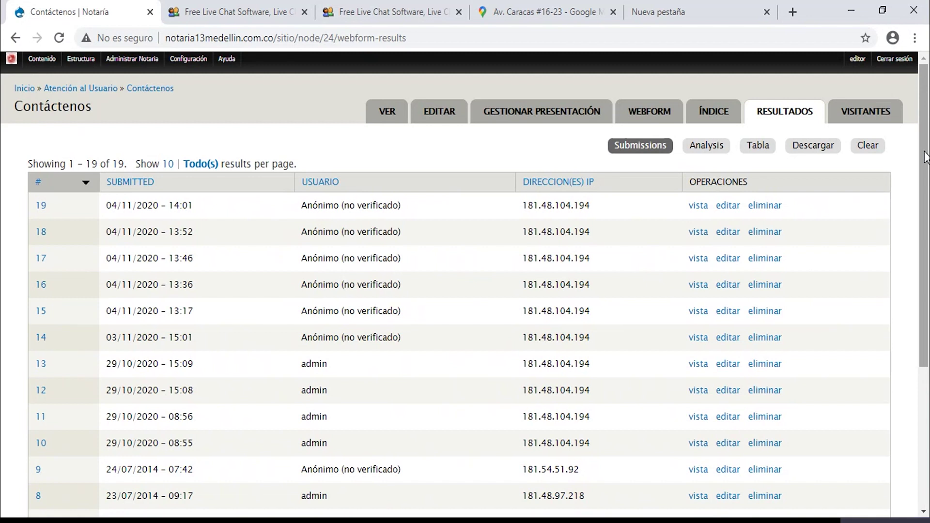
scroll(922, 160, down, 3)
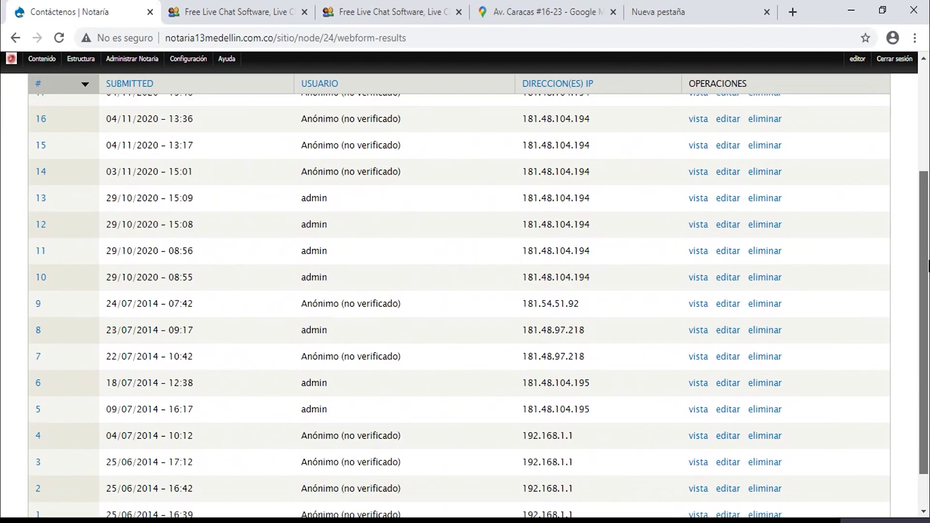
scroll(909, 131, up, 3)
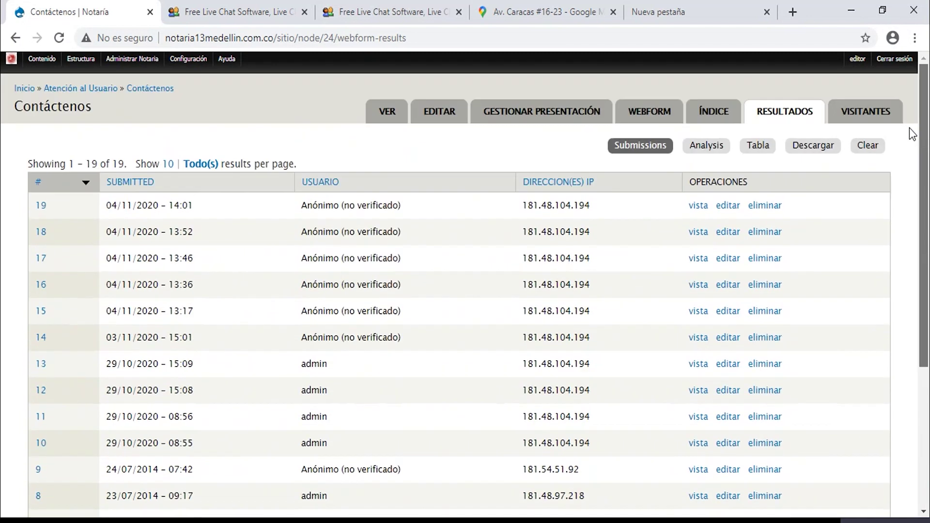
View submission #19, a Petición, read through it, and go back to the Inicio home page.
click(697, 205)
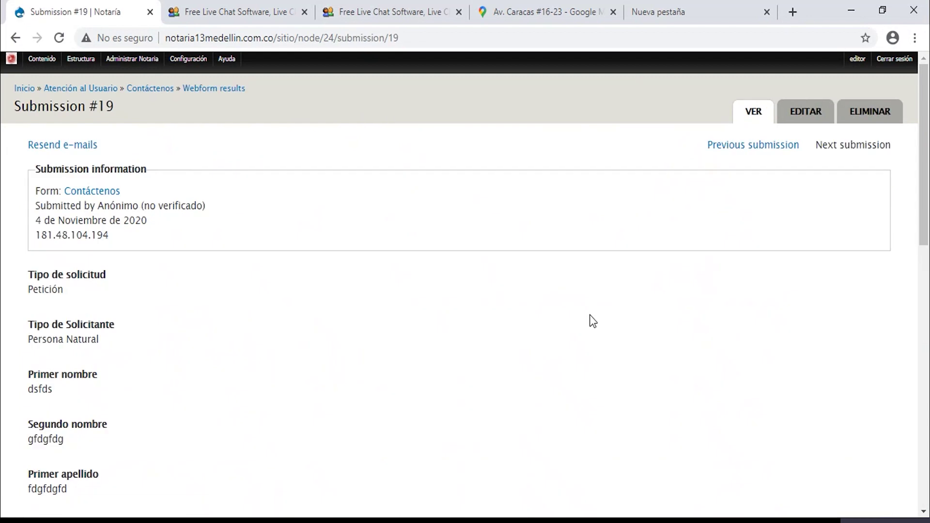
drag(926, 132, 927, 445)
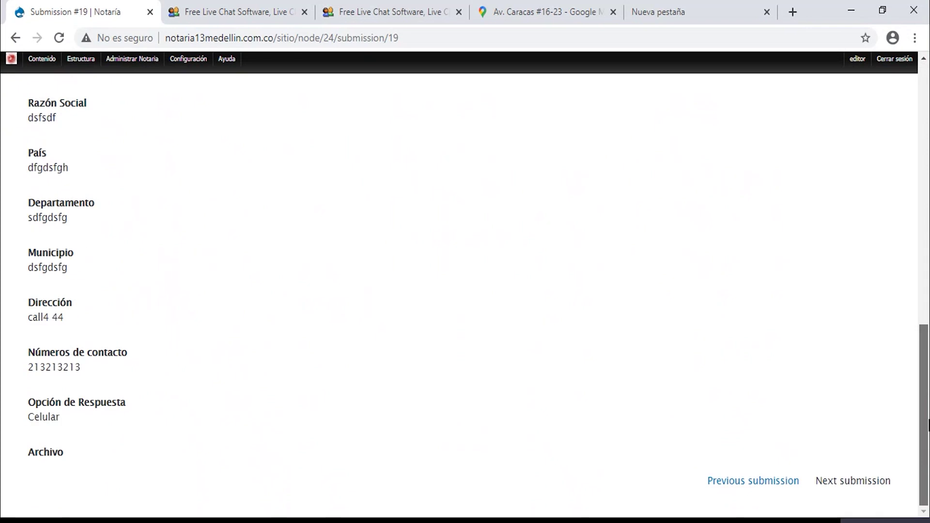
drag(926, 416, 913, 82)
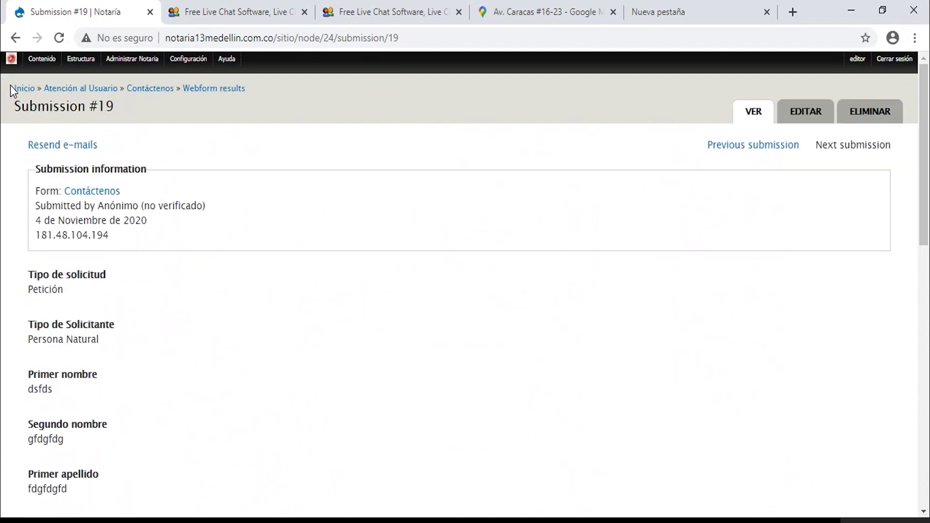
click(23, 88)
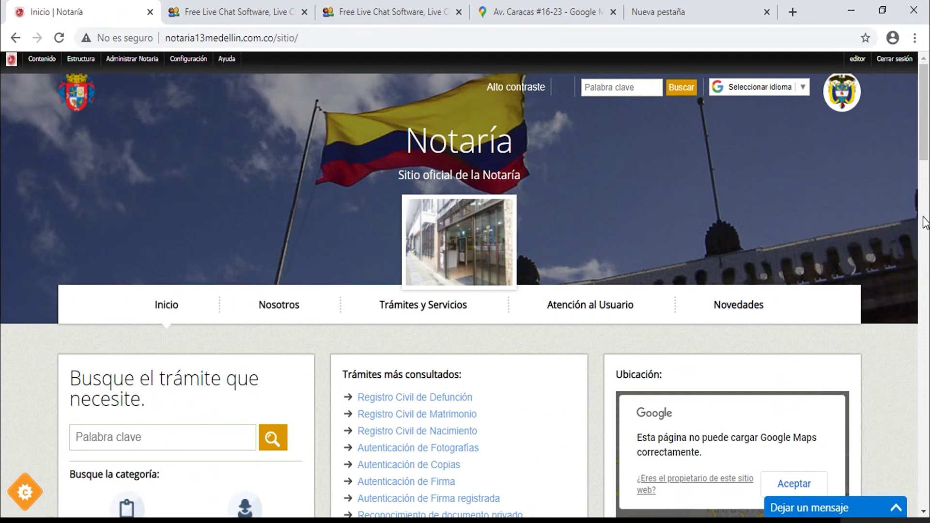
drag(925, 116, 925, 133)
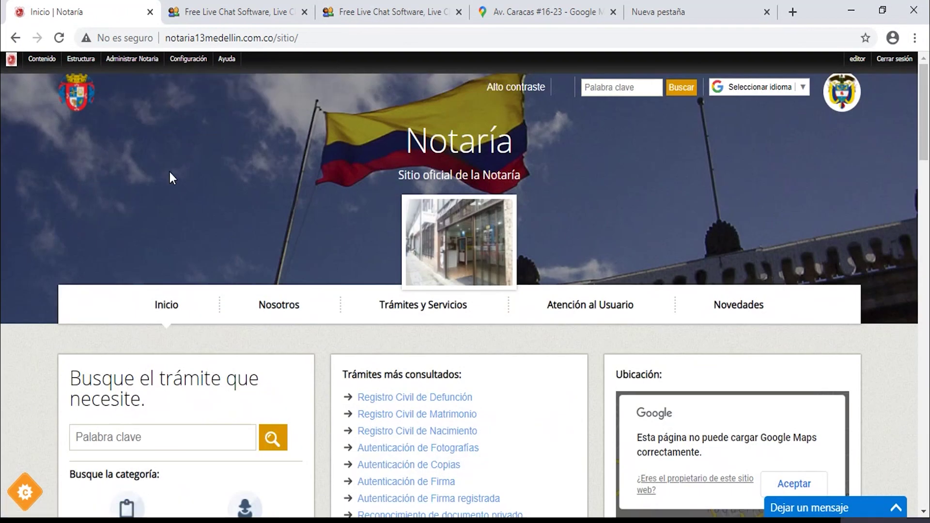